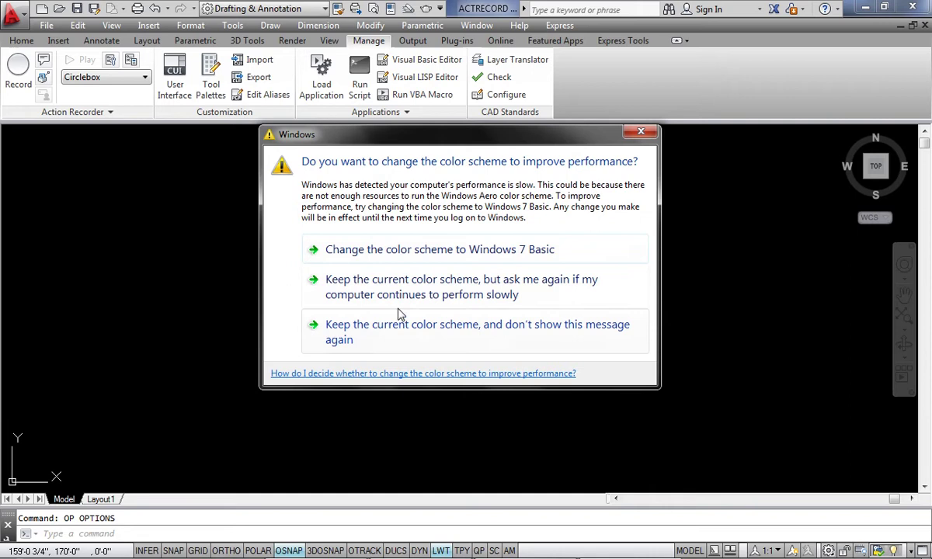
- Dismiss the Windows performance prompt by keeping the current color scheme while allowing it to ask again
{"action": "left_click", "coordinate": [423, 280]}
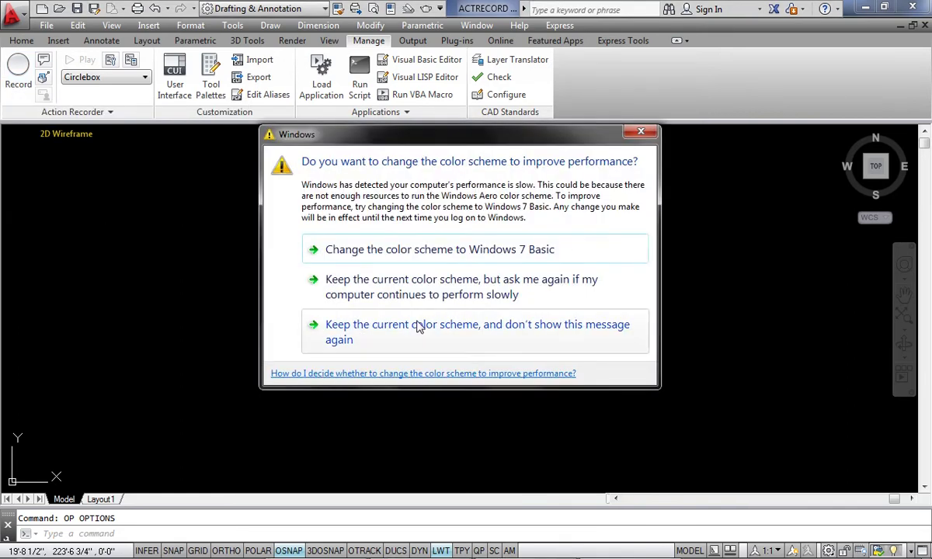
{"action": "left_click", "coordinate": [448, 288]}
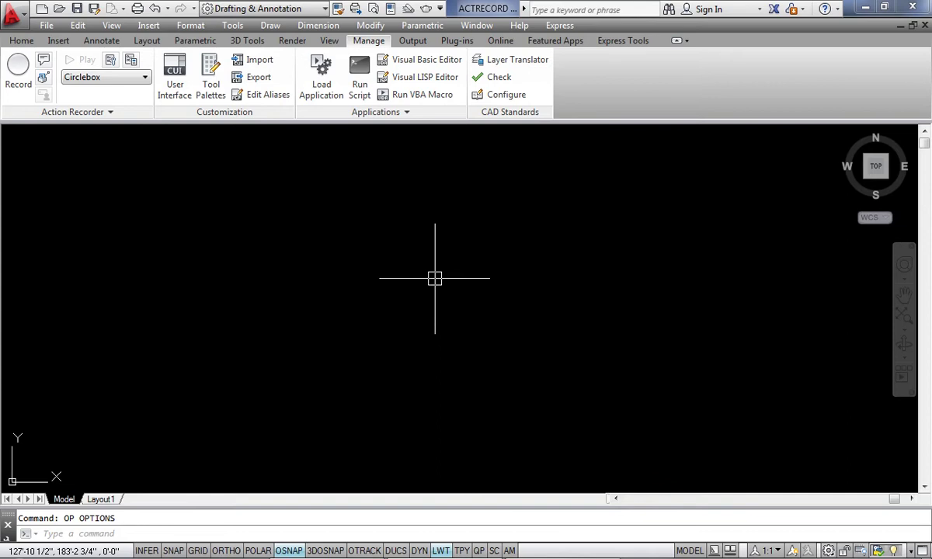
{"action": "left_click", "coordinate": [23, 42]}
{"action": "left_click", "coordinate": [368, 40]}
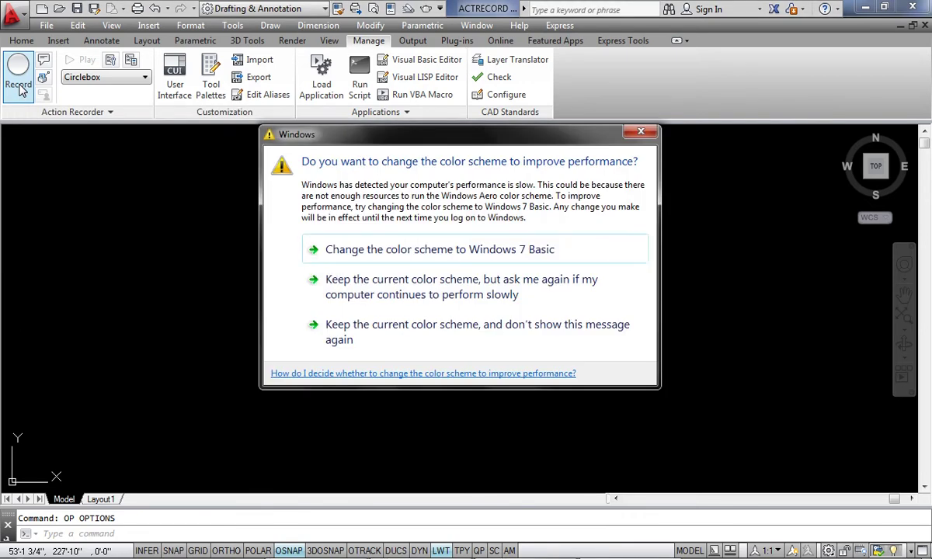
{"action": "left_click", "coordinate": [469, 290]}
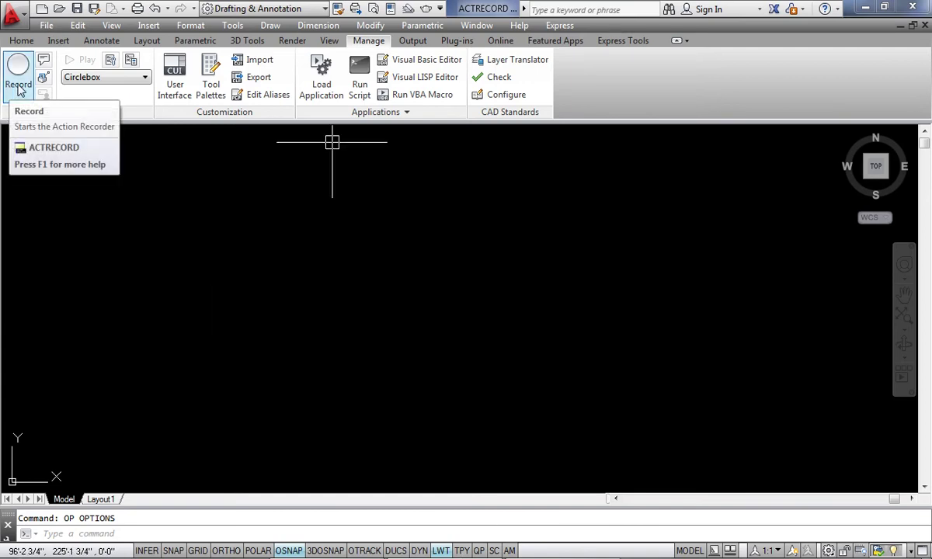
- Start recording a new macro with the Action Recorder
{"action": "left_click", "coordinate": [22, 42]}
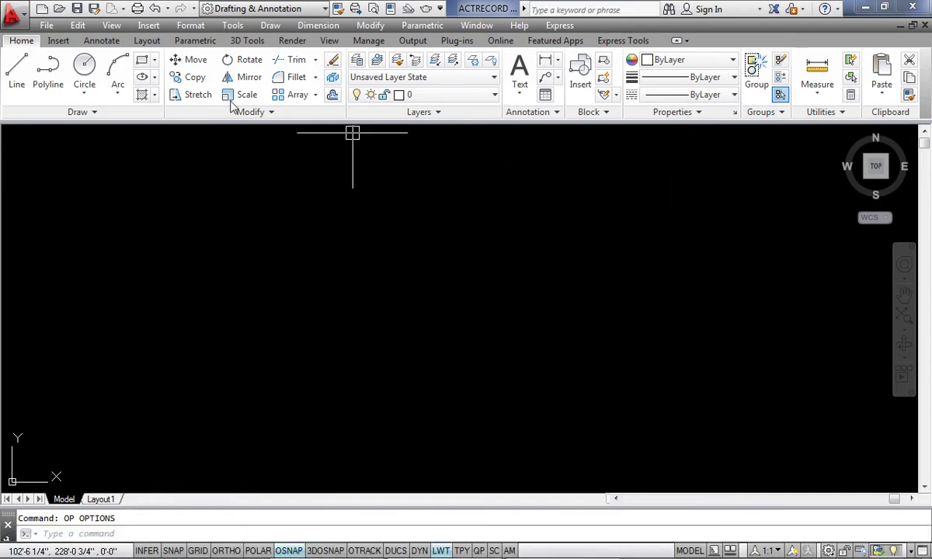
{"action": "left_click", "coordinate": [370, 41]}
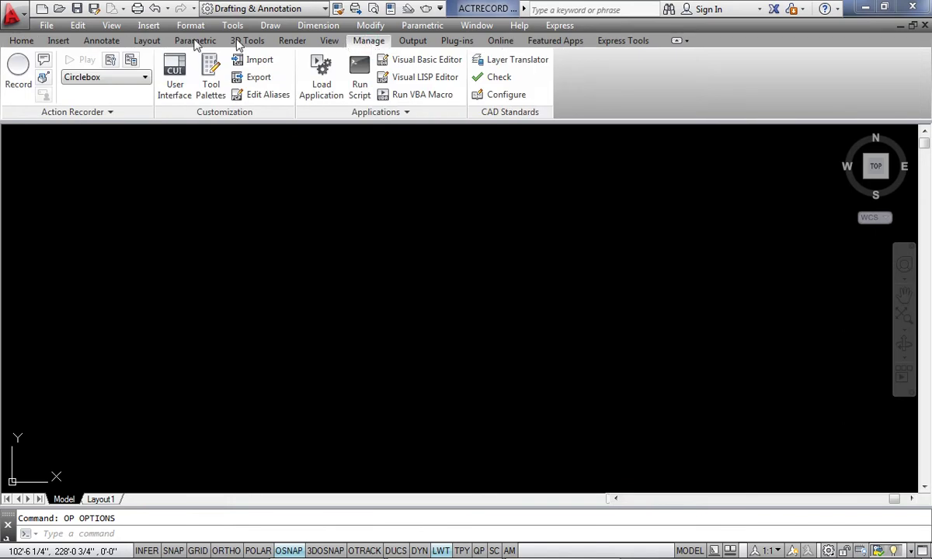
{"action": "left_click", "coordinate": [20, 87]}
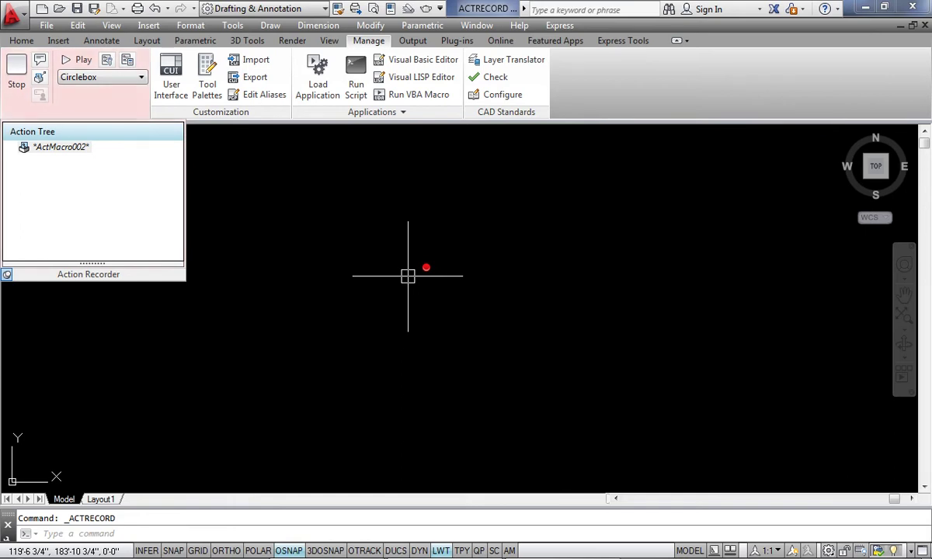
- Make the Outer Wall layer current and draw a rectangle 33' long and 19'4.5" wide by its dimensions
{"action": "left_click", "coordinate": [21, 41]}
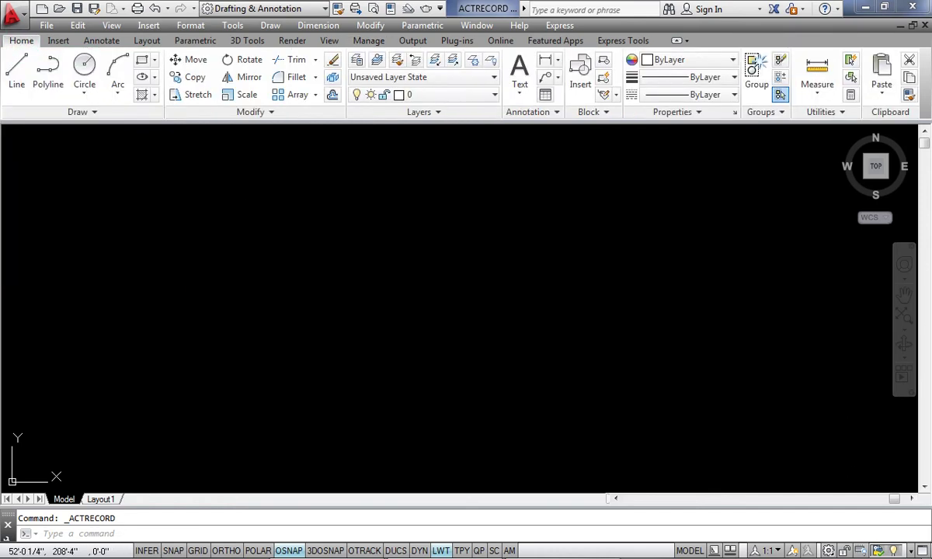
{"action": "left_click", "coordinate": [462, 95]}
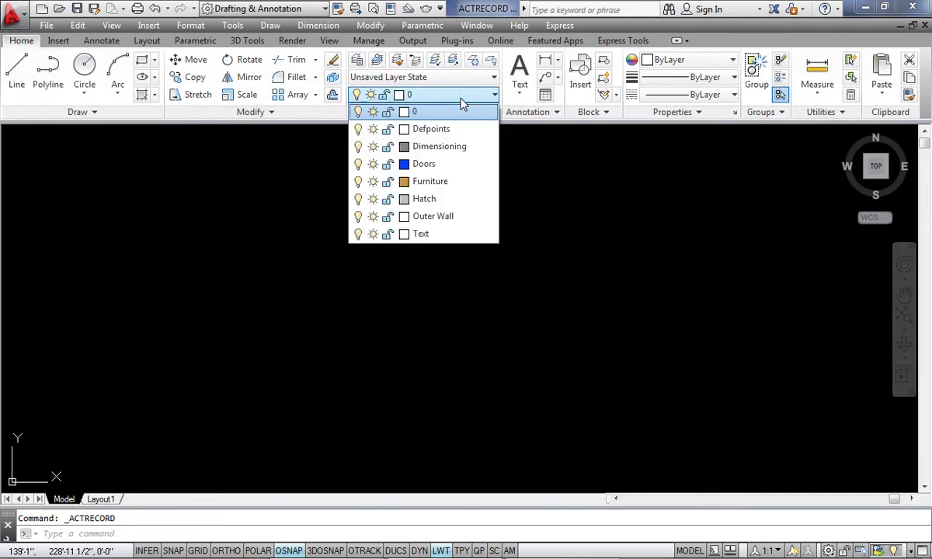
{"action": "left_click", "coordinate": [428, 218]}
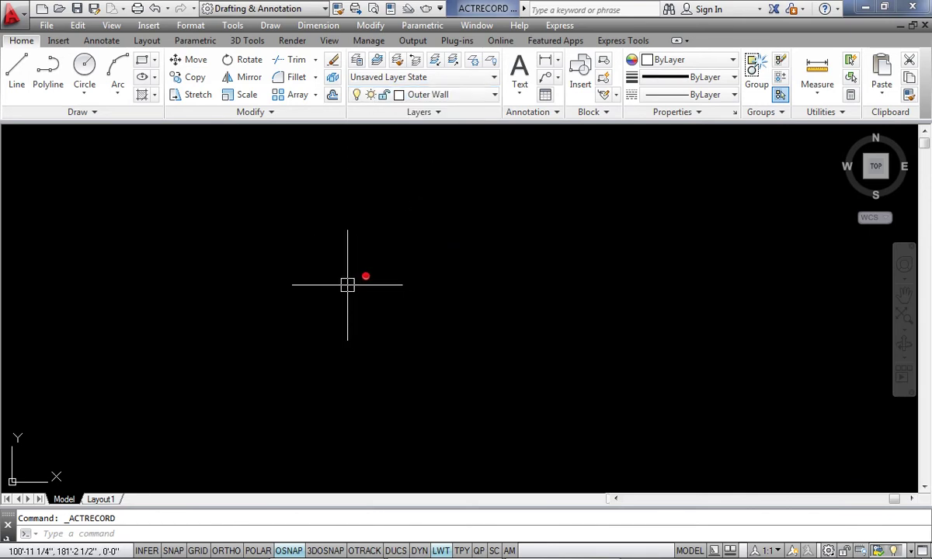
{"action": "type", "text": "rec"}
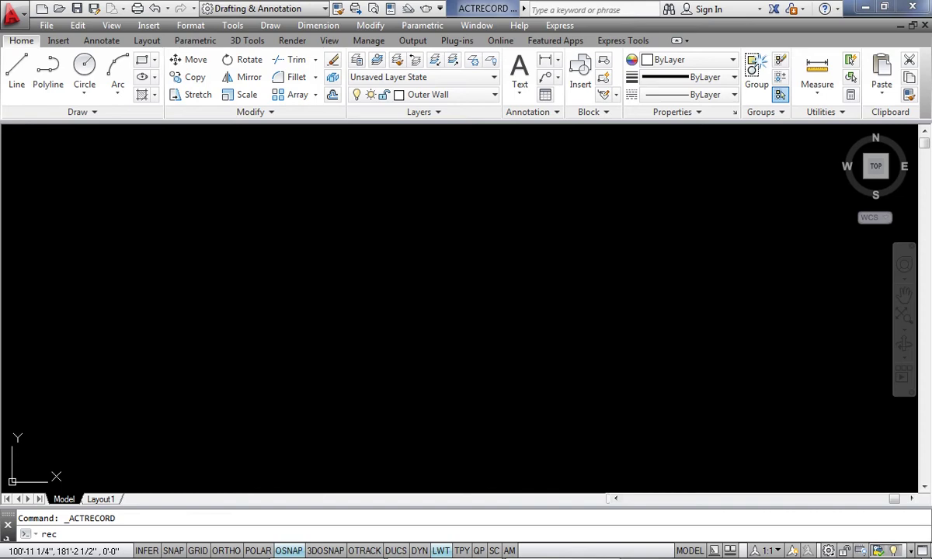
{"action": "key", "text": "Return"}
{"action": "left_click", "coordinate": [259, 255]}
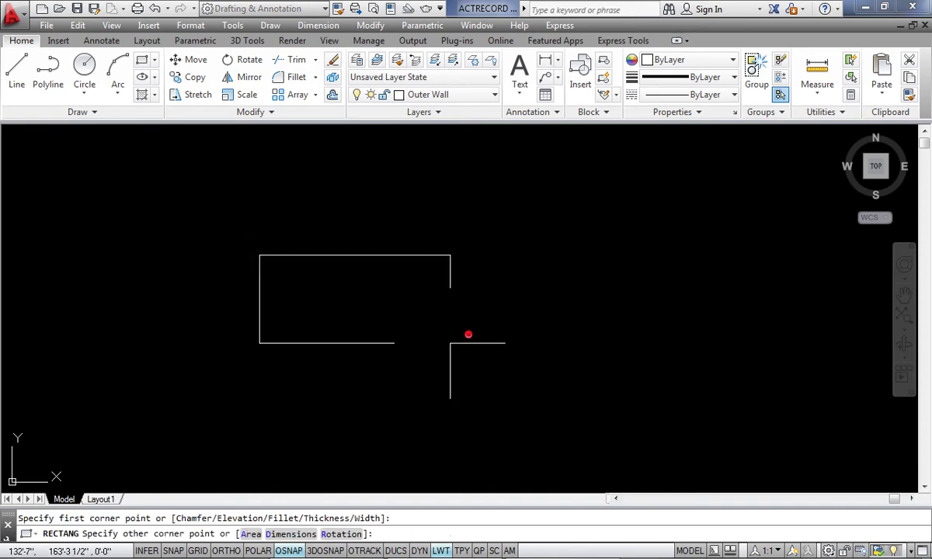
{"action": "key", "text": "Return"}
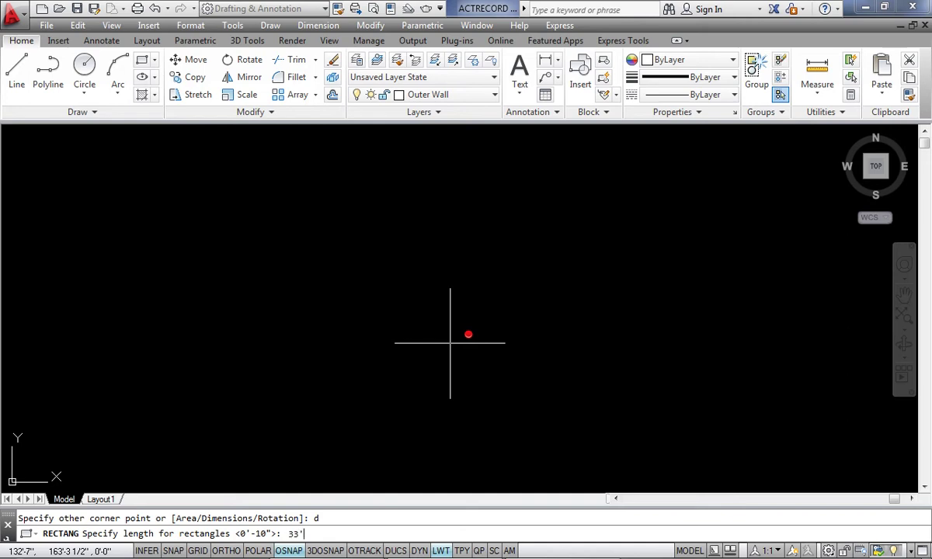
{"action": "key", "text": "Return"}
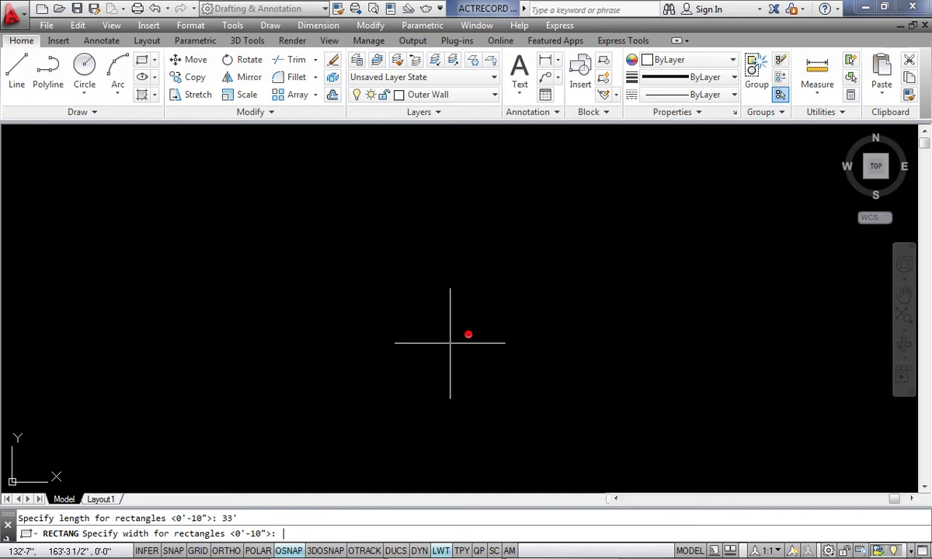
{"action": "type", "text": "19'4.5\""}
{"action": "key", "text": "Return"}
{"action": "scroll", "coordinate": [316, 271], "scroll_direction": "up", "scroll_amount": 4}
{"action": "middle_click_drag", "start_coordinate": [466, 272], "coordinate": [499, 273]}
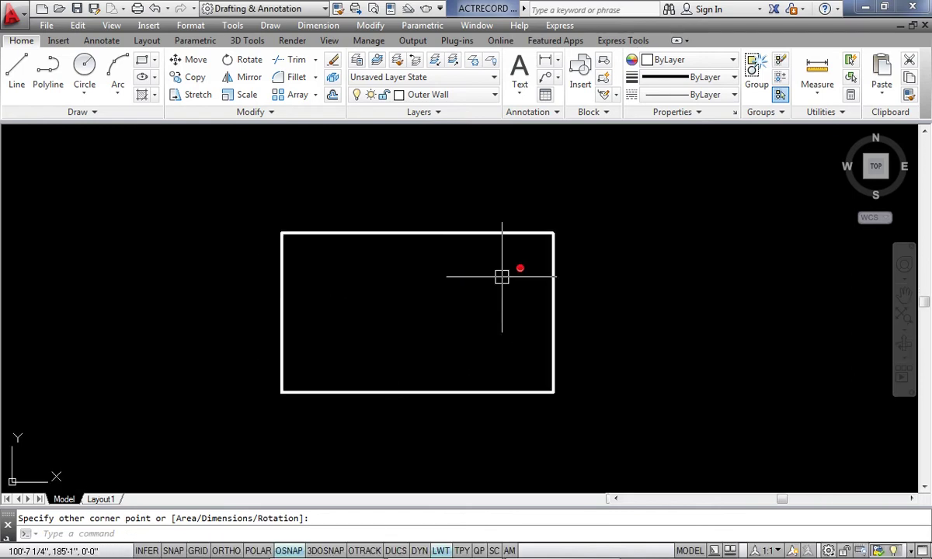
- Turn the lineweight display off and on again to compare how the rectangle's outline looks
{"action": "left_click", "coordinate": [406, 481]}
{"action": "left_click", "coordinate": [441, 551]}
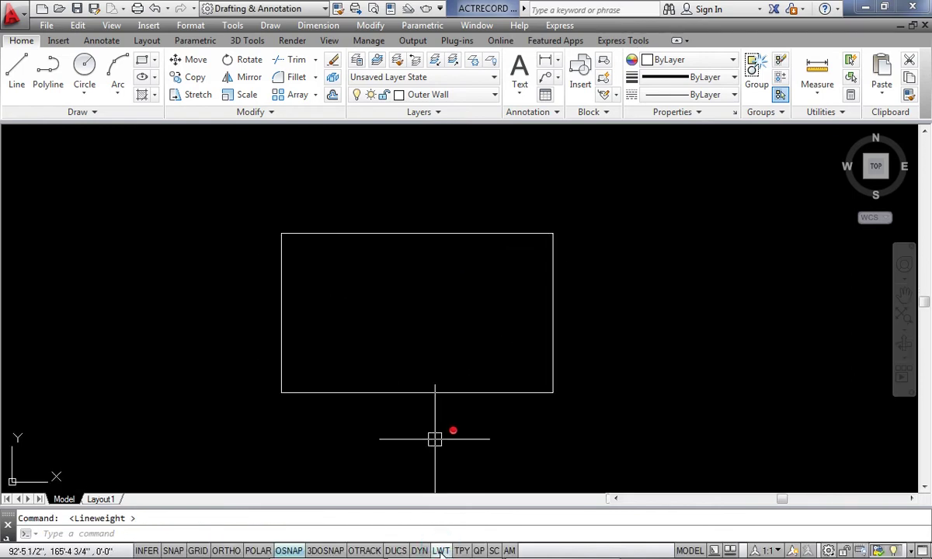
{"action": "left_click", "coordinate": [440, 551]}
{"action": "scroll", "coordinate": [459, 311], "scroll_direction": "up", "scroll_amount": 3}
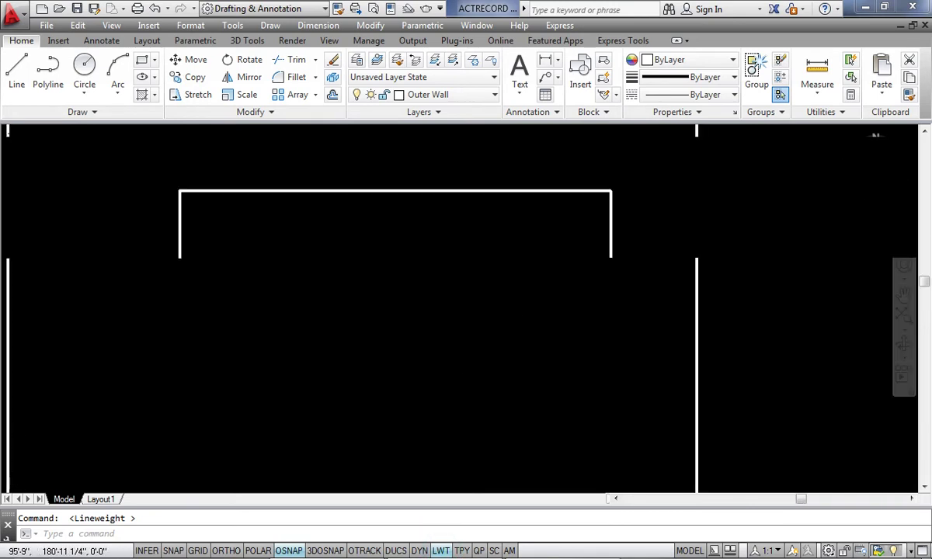
{"action": "middle_click_drag", "start_coordinate": [483, 313], "coordinate": [509, 298]}
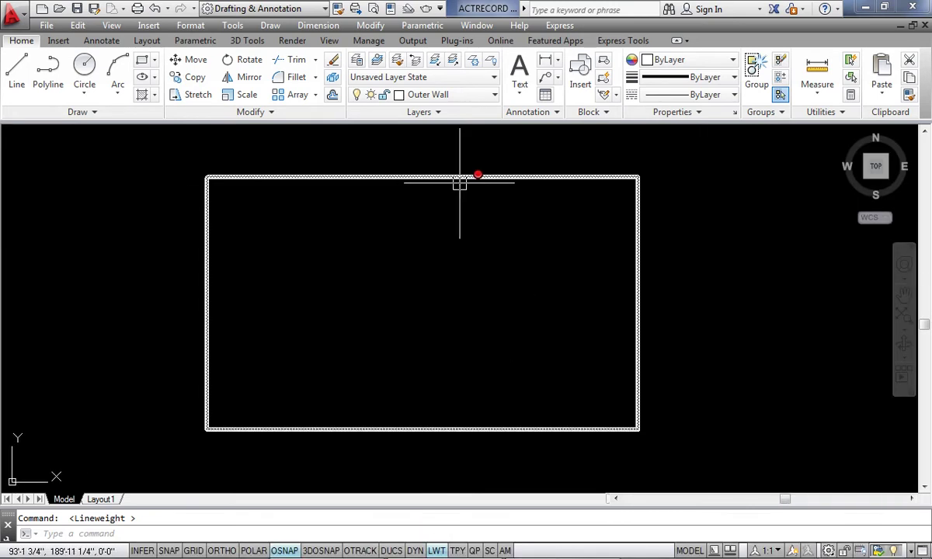
- Make the Dimensioning layer current and place a linear dimension just above the rectangle's top edge, from corner to corner
{"action": "left_click", "coordinate": [465, 94]}
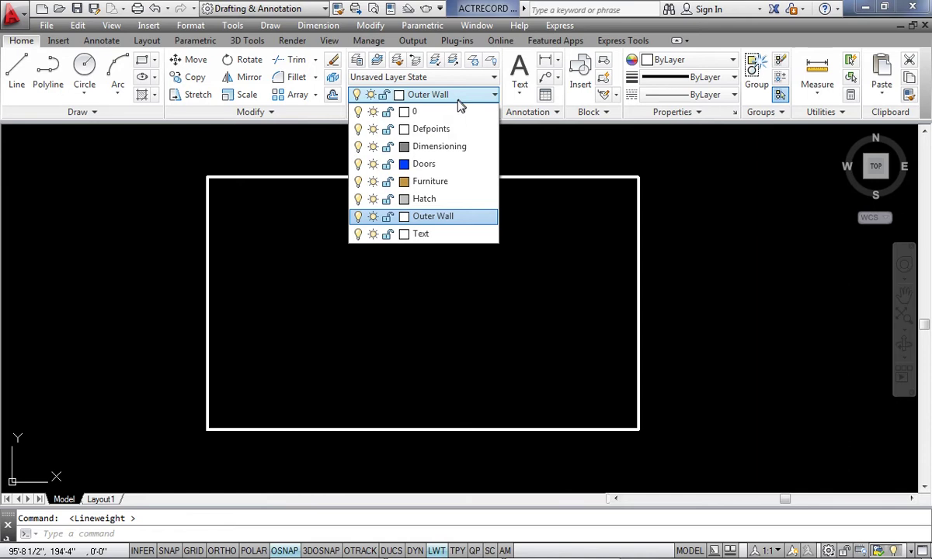
{"action": "left_click", "coordinate": [450, 147]}
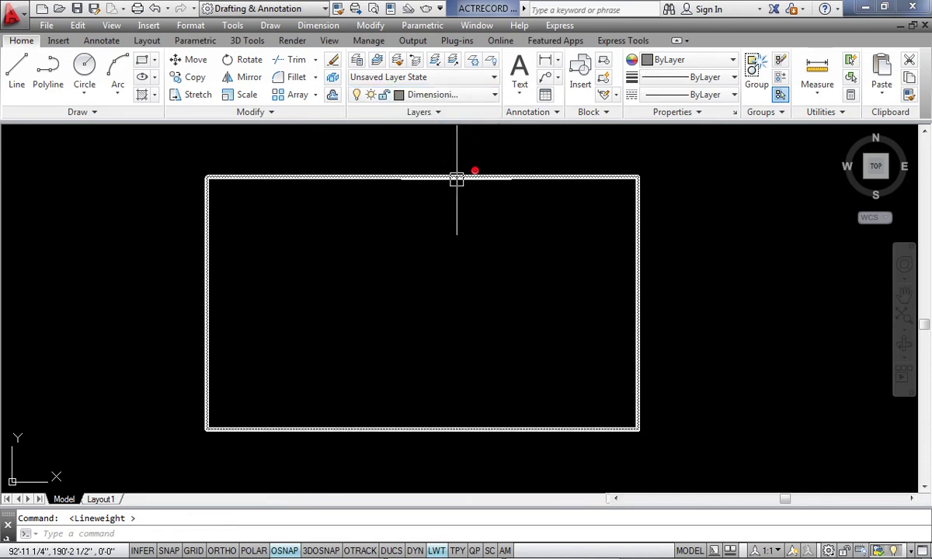
{"action": "left_click", "coordinate": [101, 40]}
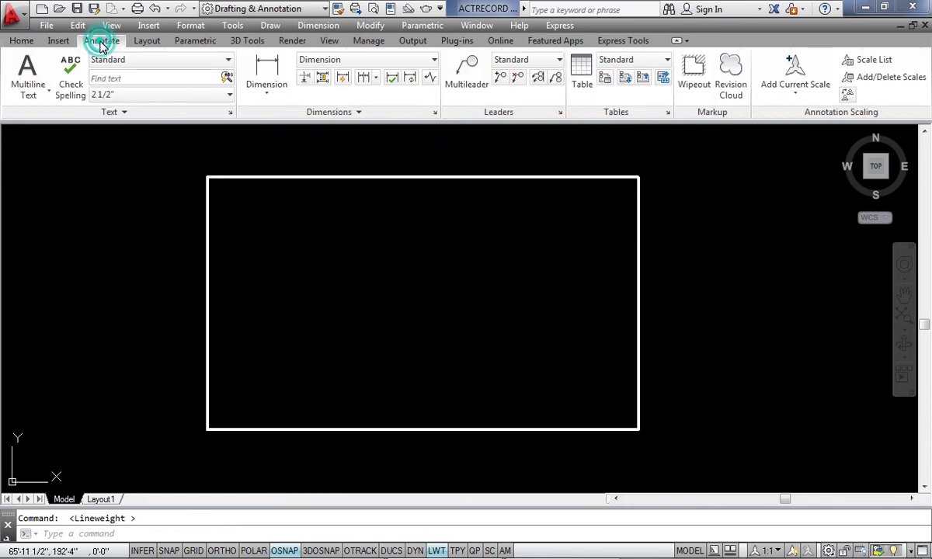
{"action": "left_click", "coordinate": [267, 91]}
{"action": "left_click", "coordinate": [264, 121]}
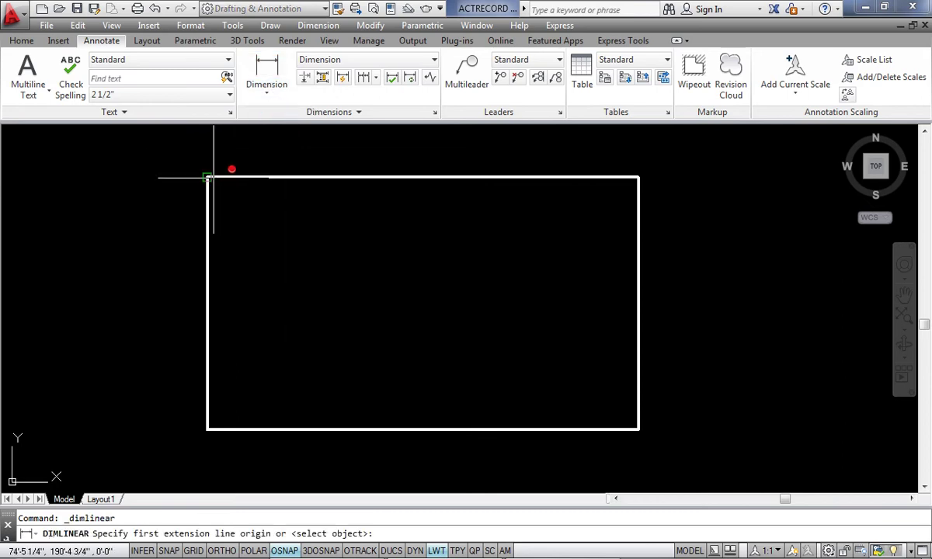
{"action": "left_click", "coordinate": [208, 177]}
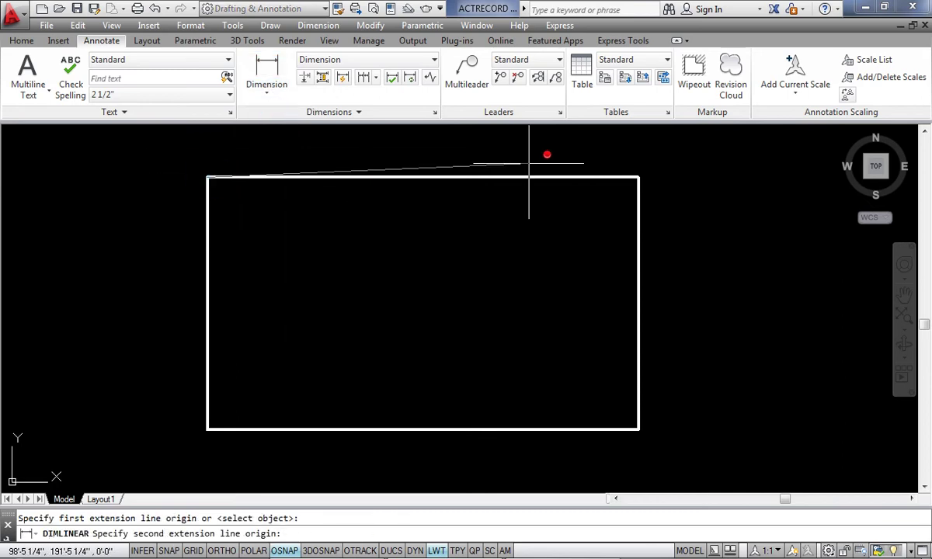
{"action": "left_click", "coordinate": [639, 177]}
{"action": "left_click", "coordinate": [614, 157]}
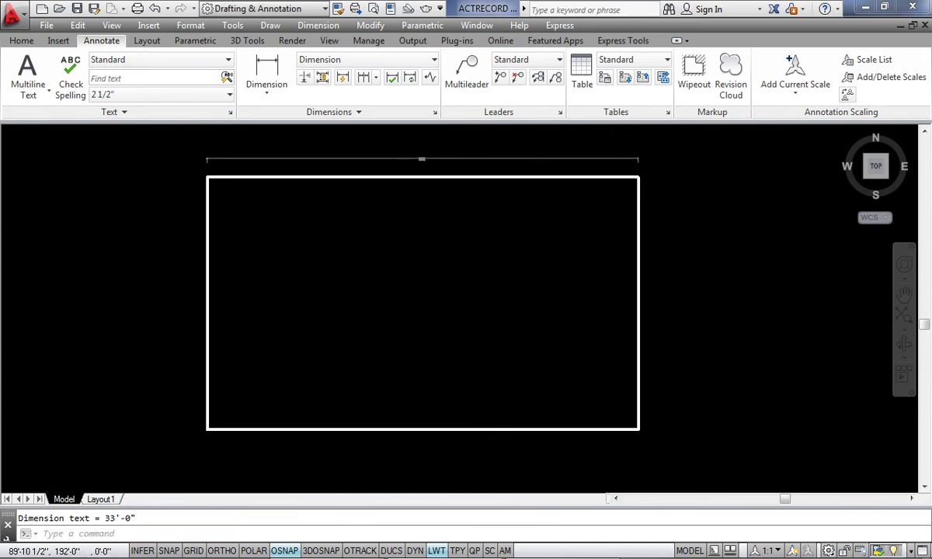
- Add a vertical linear dimension just outside the rectangle's right edge, between its upper and lower corners
{"action": "scroll", "coordinate": [418, 153], "scroll_direction": "up", "scroll_amount": 6}
{"action": "scroll", "coordinate": [340, 202], "scroll_direction": "down", "scroll_amount": 7}
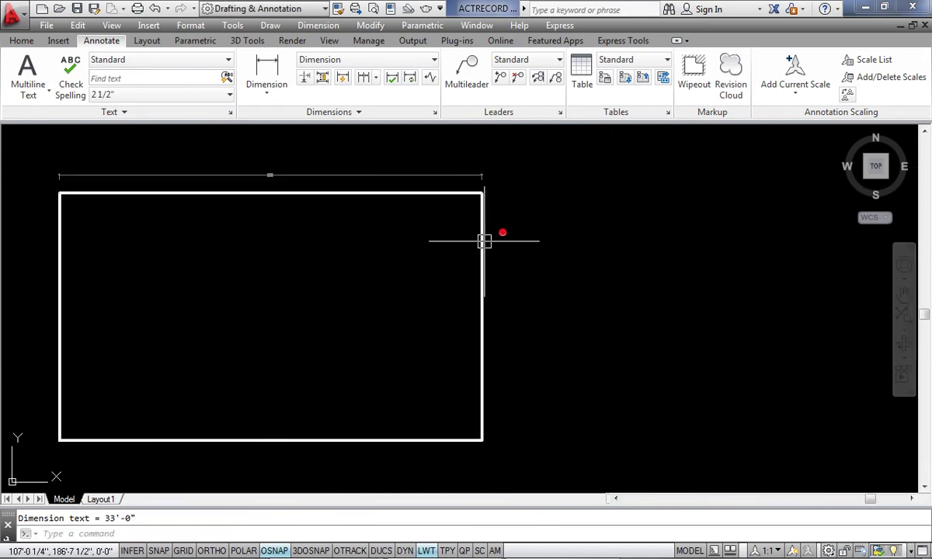
{"action": "right_click", "coordinate": [518, 207]}
{"action": "mouse_move", "coordinate": [679, 233]}
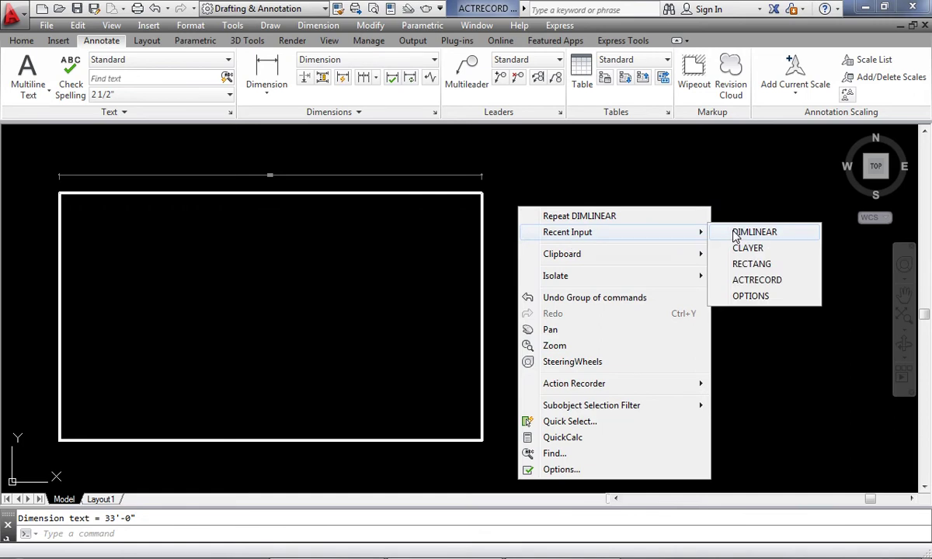
{"action": "left_click", "coordinate": [739, 233]}
{"action": "left_click", "coordinate": [482, 193]}
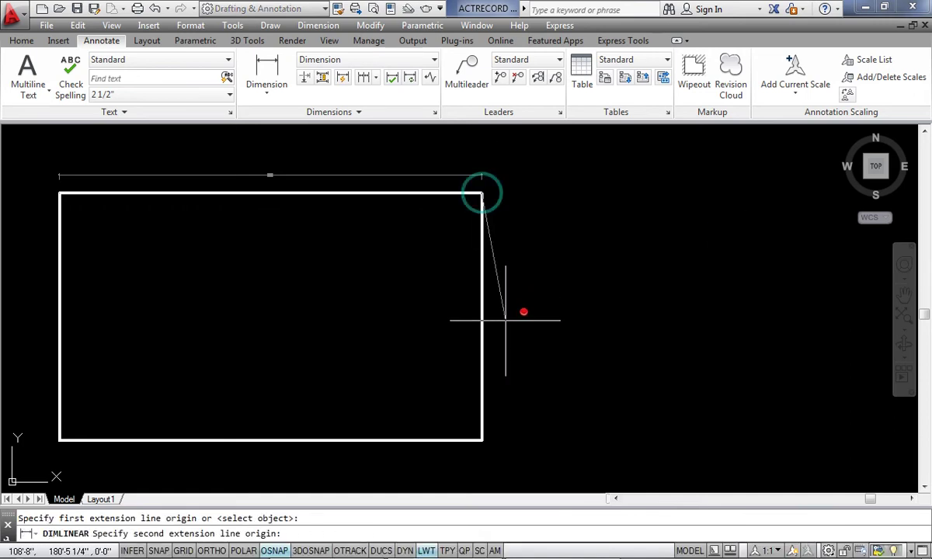
{"action": "left_click", "coordinate": [483, 438]}
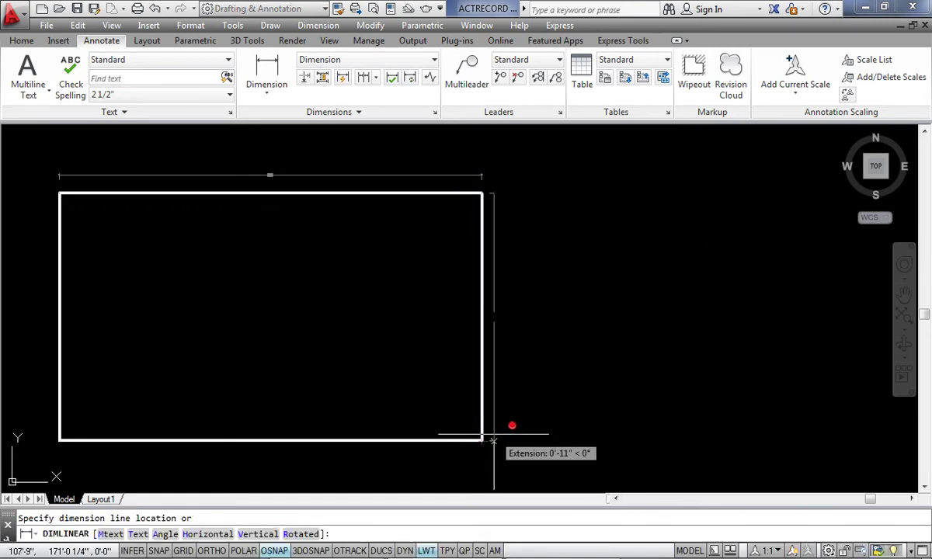
{"action": "left_click", "coordinate": [496, 435]}
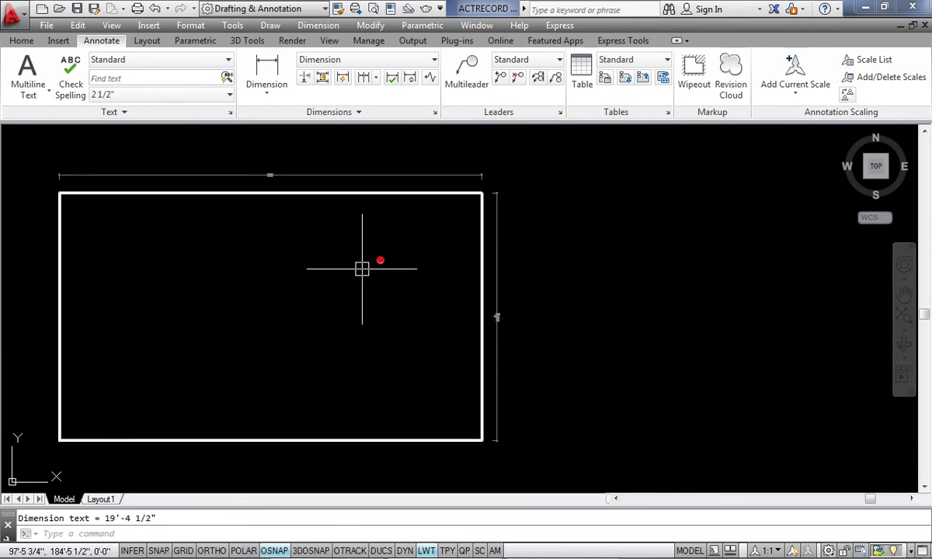
- Modify the Dimension style to use a text height of 3" and check the text on the drawing
{"action": "type", "text": "d"}
{"action": "key", "text": "Return"}
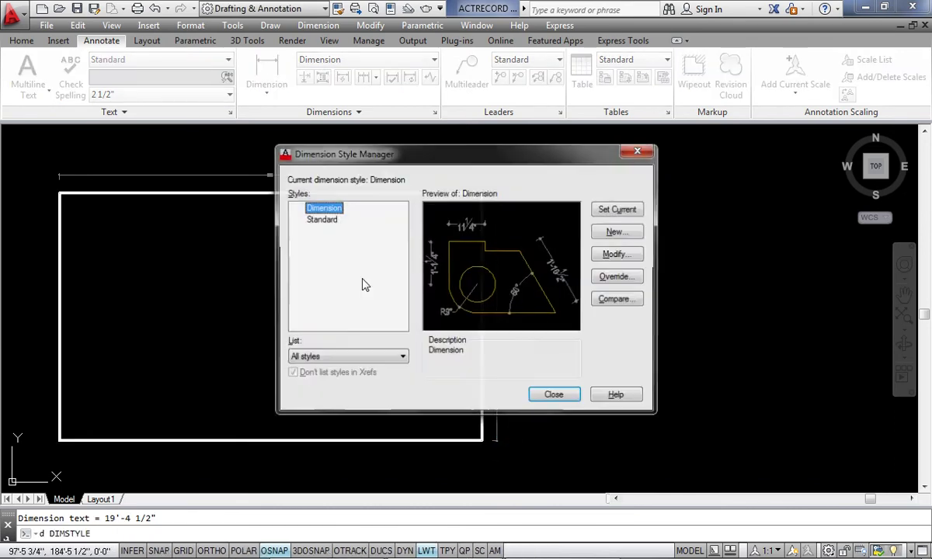
{"action": "left_click", "coordinate": [614, 255]}
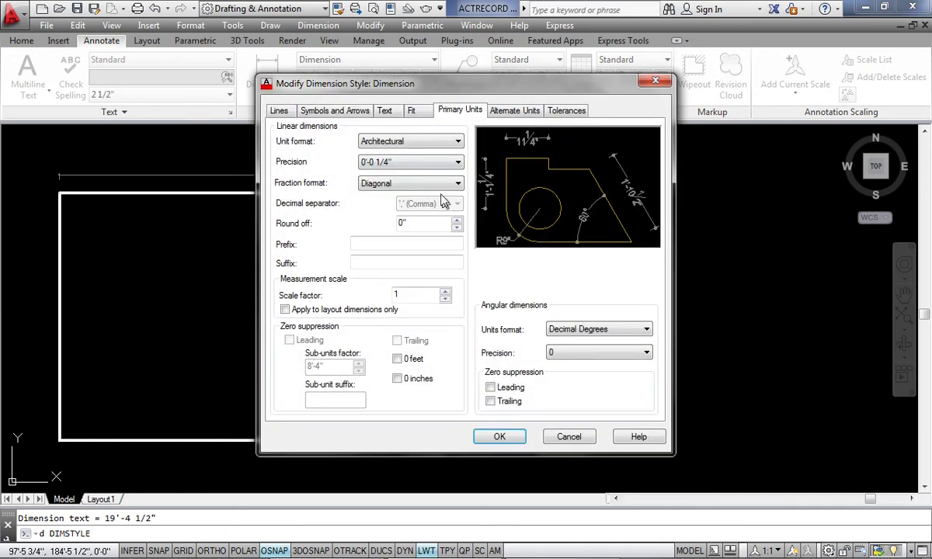
{"action": "left_click", "coordinate": [387, 113]}
{"action": "double_click", "coordinate": [419, 215]}
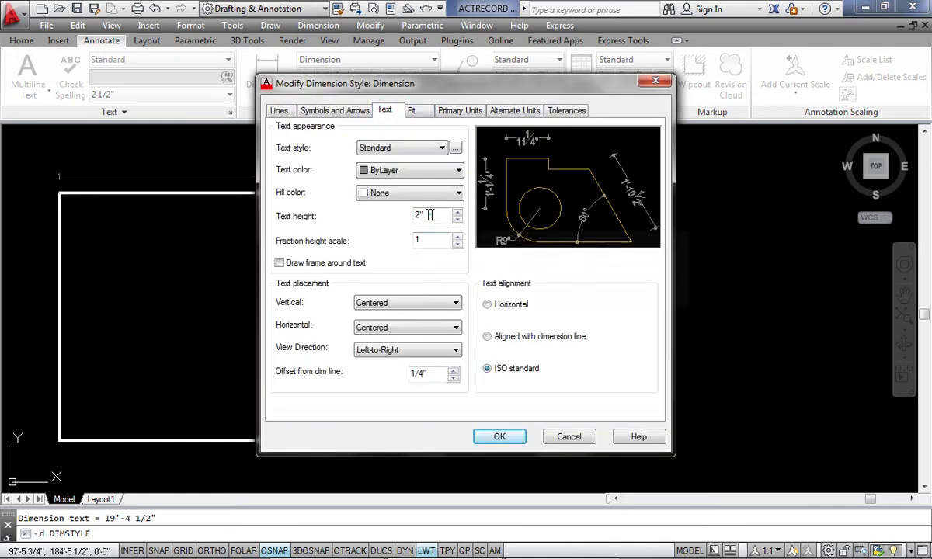
{"action": "type", "text": "3\""}
{"action": "left_click", "coordinate": [500, 437]}
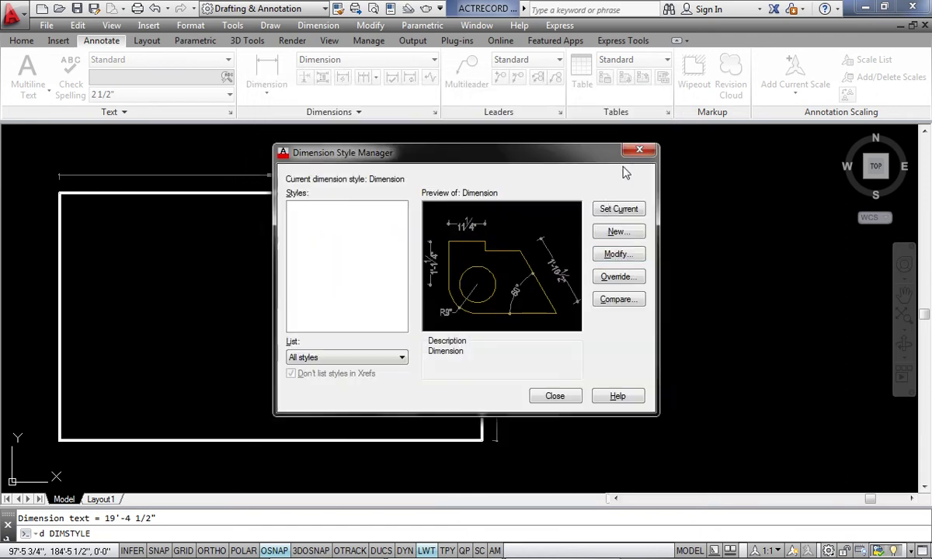
{"action": "left_click", "coordinate": [561, 397]}
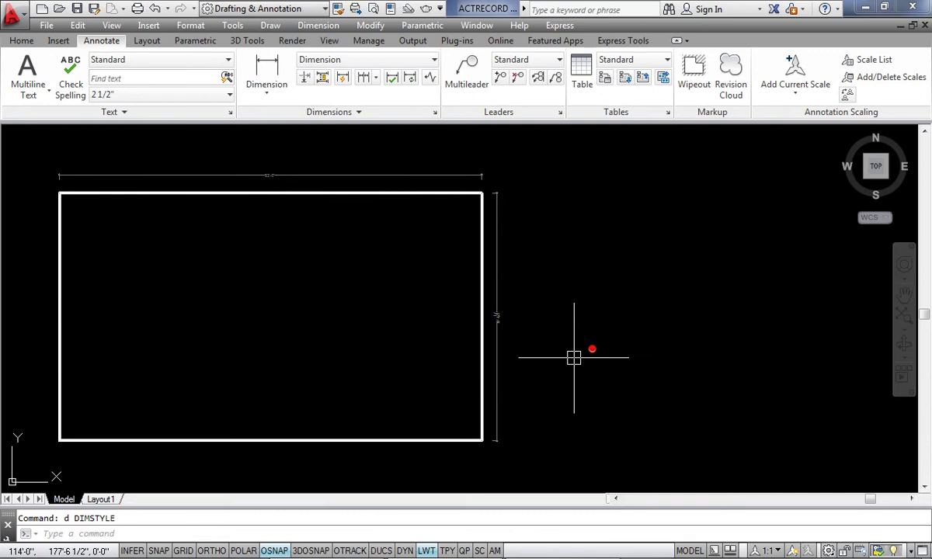
{"action": "scroll", "coordinate": [237, 186], "scroll_direction": "up", "scroll_amount": 4}
{"action": "scroll", "coordinate": [323, 206], "scroll_direction": "down", "scroll_amount": 4}
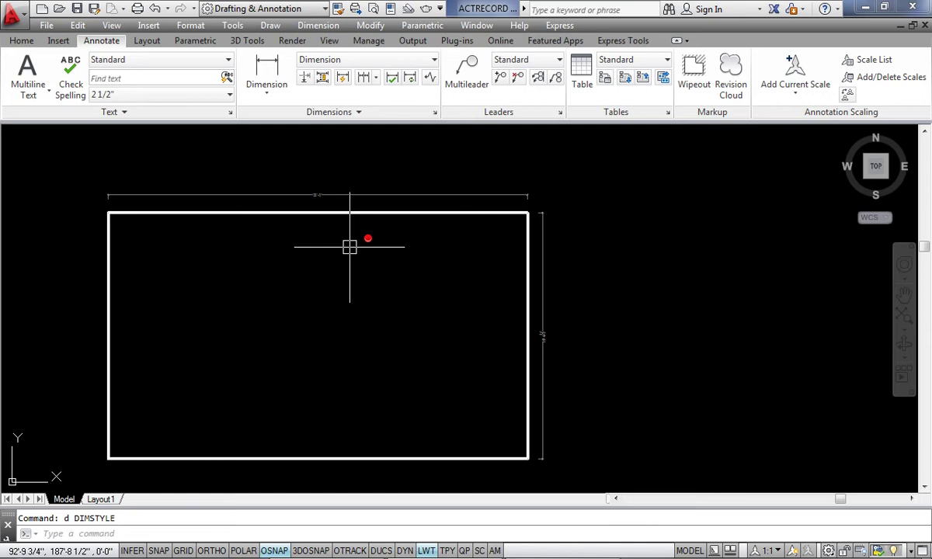
- Explode the outer wall rectangle into separate lines
{"action": "left_click", "coordinate": [21, 40]}
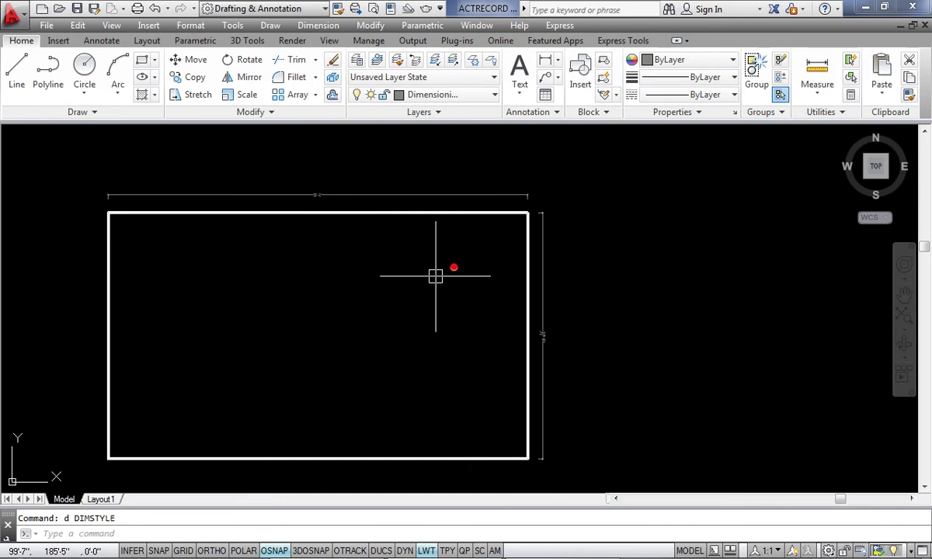
{"action": "type", "text": "x"}
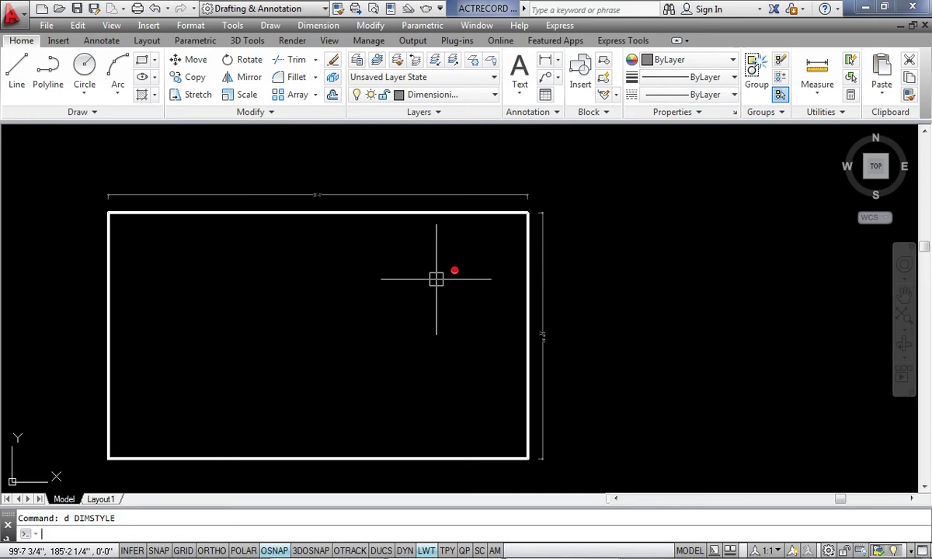
{"action": "key", "text": "Return"}
{"action": "left_click", "coordinate": [526, 273]}
{"action": "key", "text": "Return"}
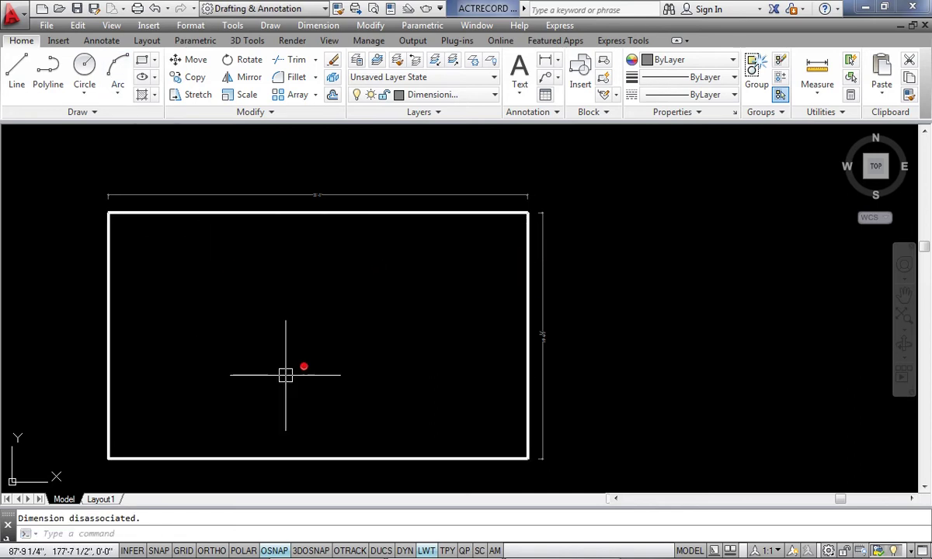
- Offset the rectangle's right wall line 11'1.5" inward and save the drawing
{"action": "type", "text": "o"}
{"action": "key", "text": "Return"}
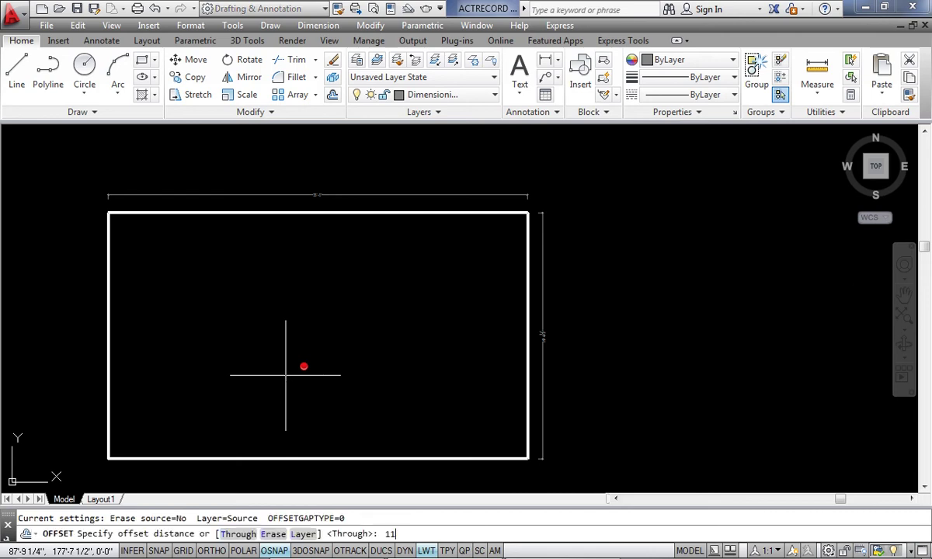
{"action": "type", "text": "11'1.5"}
{"action": "key", "text": "Return"}
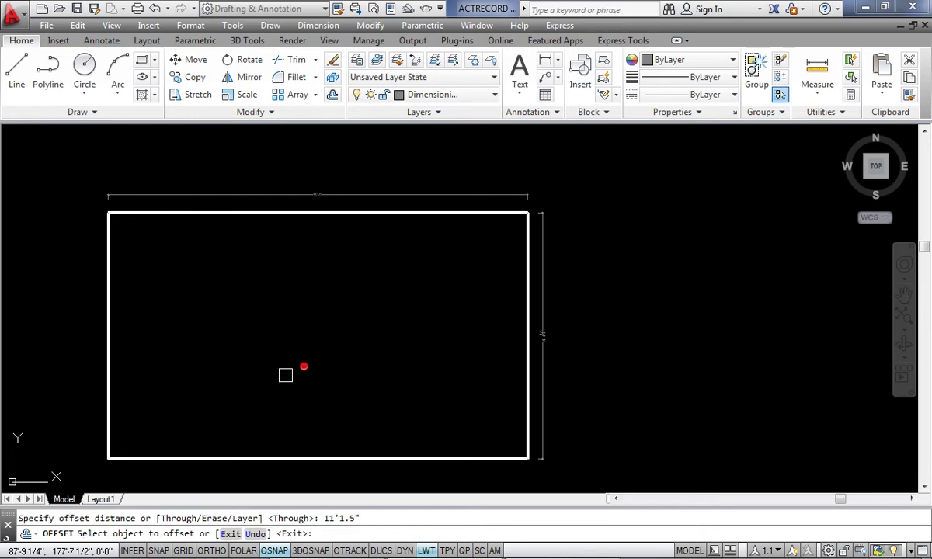
{"action": "left_click", "coordinate": [520, 277]}
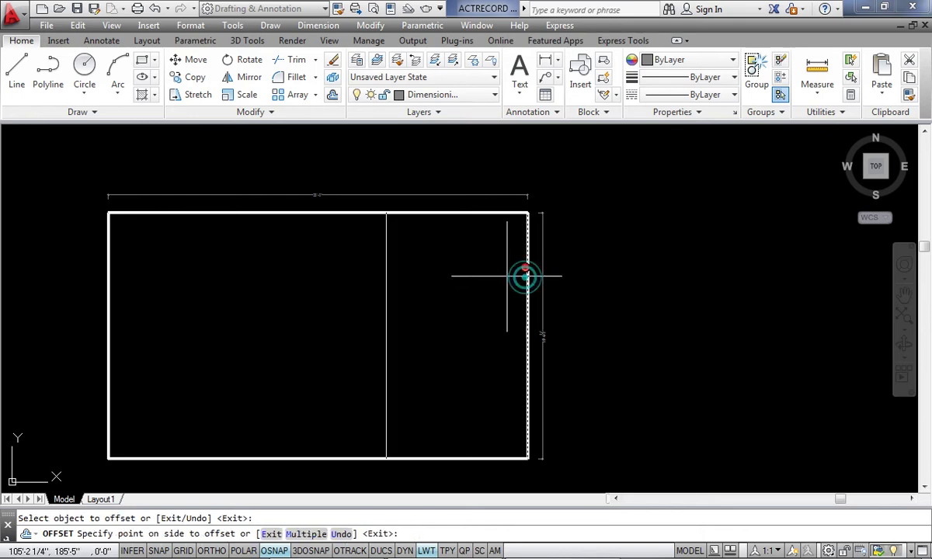
{"action": "left_click", "coordinate": [439, 276]}
{"action": "right_click", "coordinate": [439, 276]}
{"action": "left_click", "coordinate": [475, 292]}
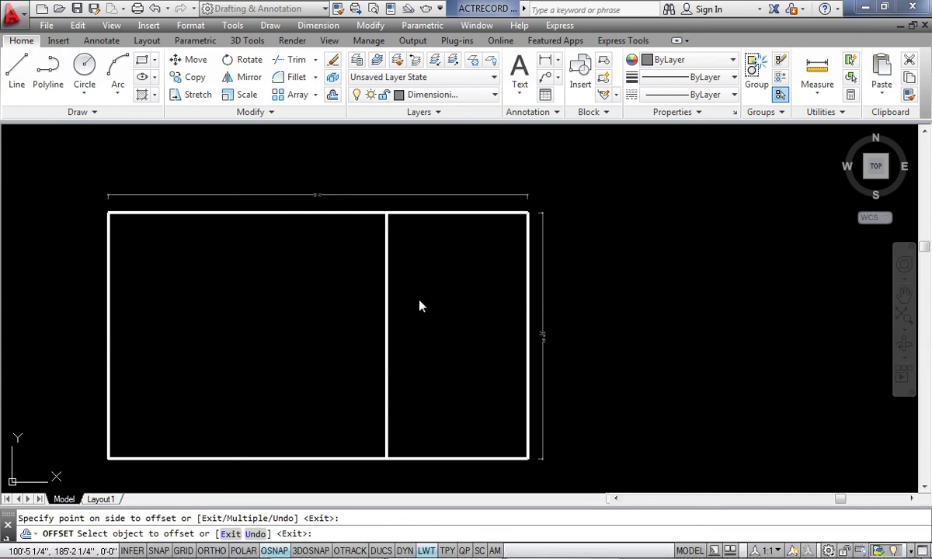
{"action": "left_click", "coordinate": [629, 133]}
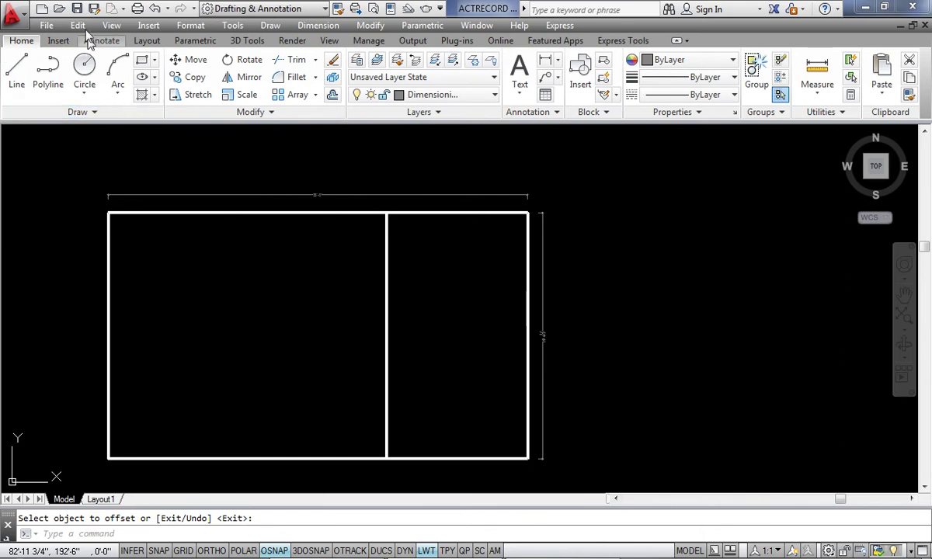
{"action": "key", "text": "ctrl+s"}
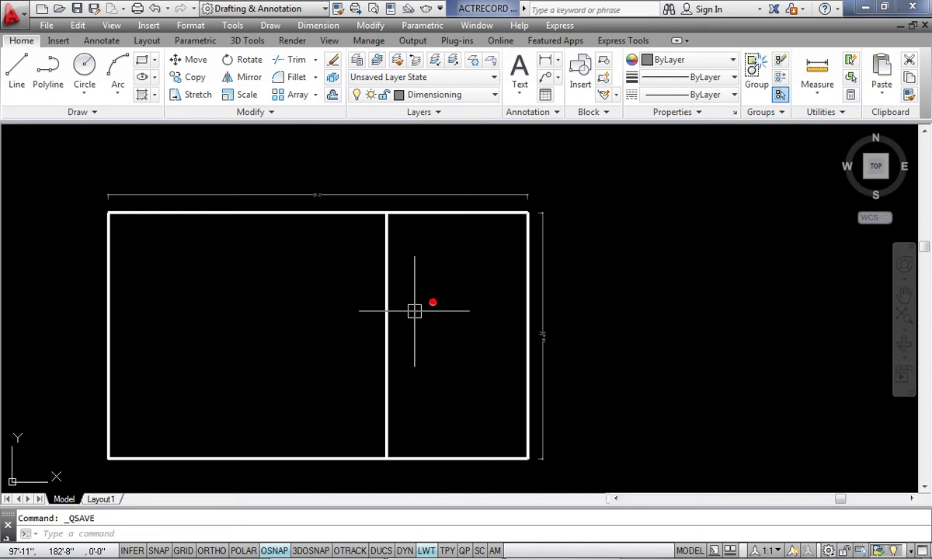
- Offset the top wall line 11' downward inside the outline and end the Offset command
{"action": "type", "text": "o"}
{"action": "key", "text": "Return"}
{"action": "type", "text": "11'"}
{"action": "key", "text": "Return"}
{"action": "left_click", "coordinate": [450, 214]}
{"action": "left_click", "coordinate": [449, 249]}
{"action": "right_click", "coordinate": [454, 254]}
{"action": "left_click", "coordinate": [487, 264]}
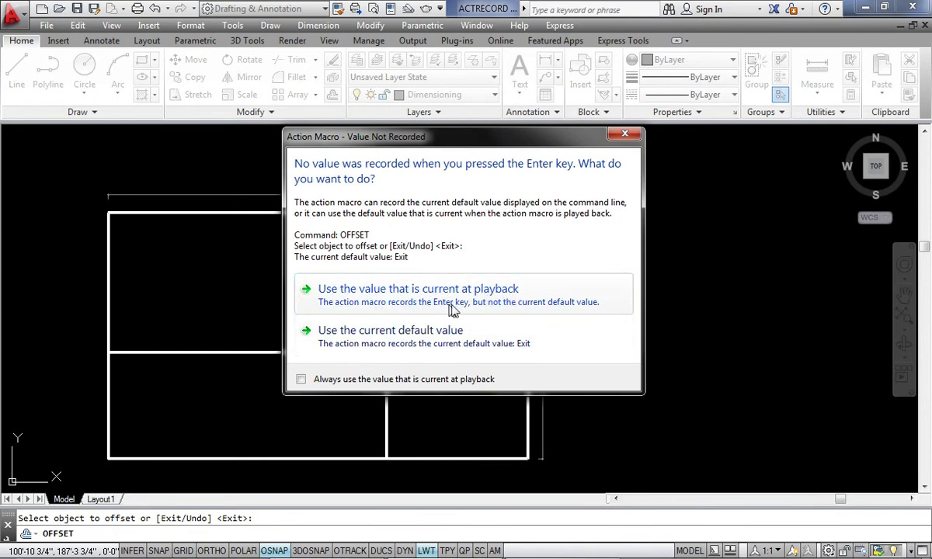
- Have the action macro always use the value that is current at playback for the unrecorded default
{"action": "left_click", "coordinate": [323, 379]}
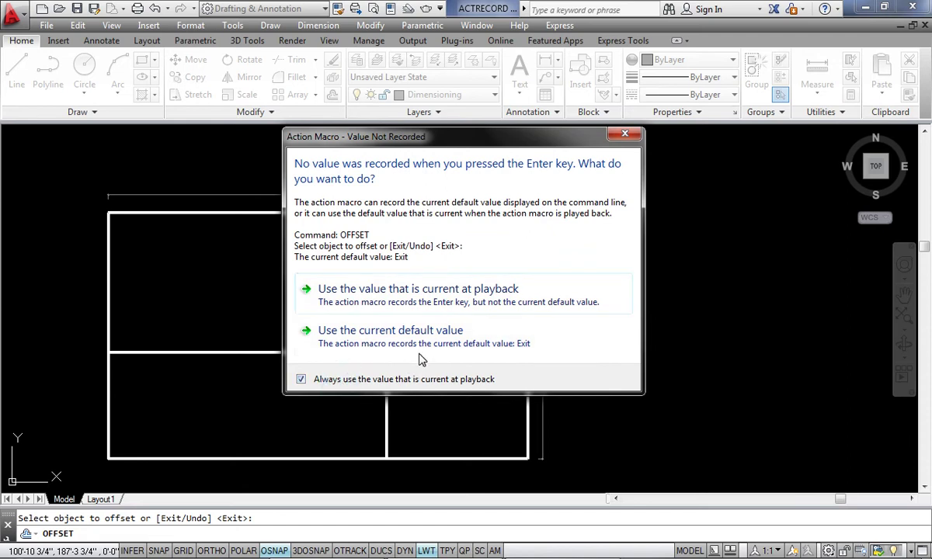
{"action": "left_click", "coordinate": [474, 295]}
{"action": "key", "text": "Return"}
- Trim the inner vertical wall line below the horizontal partition, using the horizontal line as cutting edge
{"action": "type", "text": "tr"}
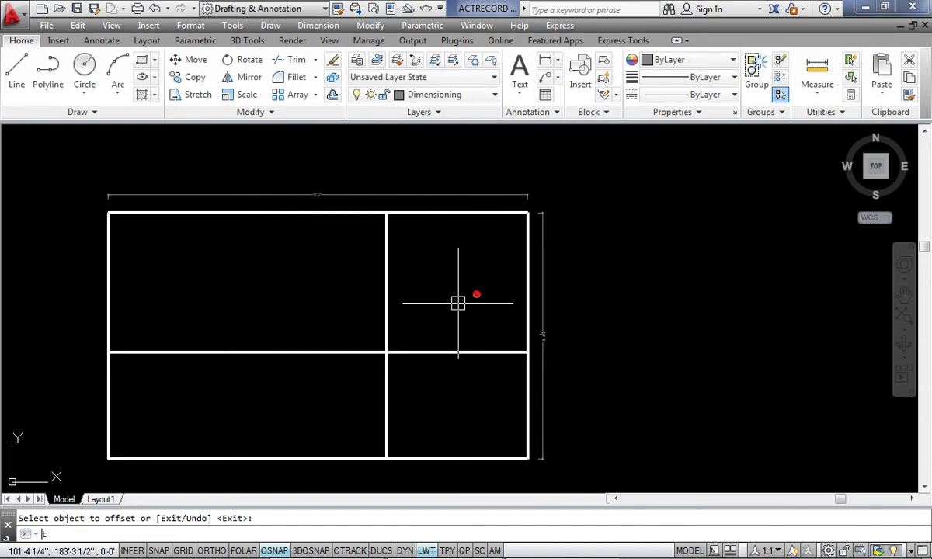
{"action": "key", "text": "Return"}
{"action": "left_click", "coordinate": [449, 355]}
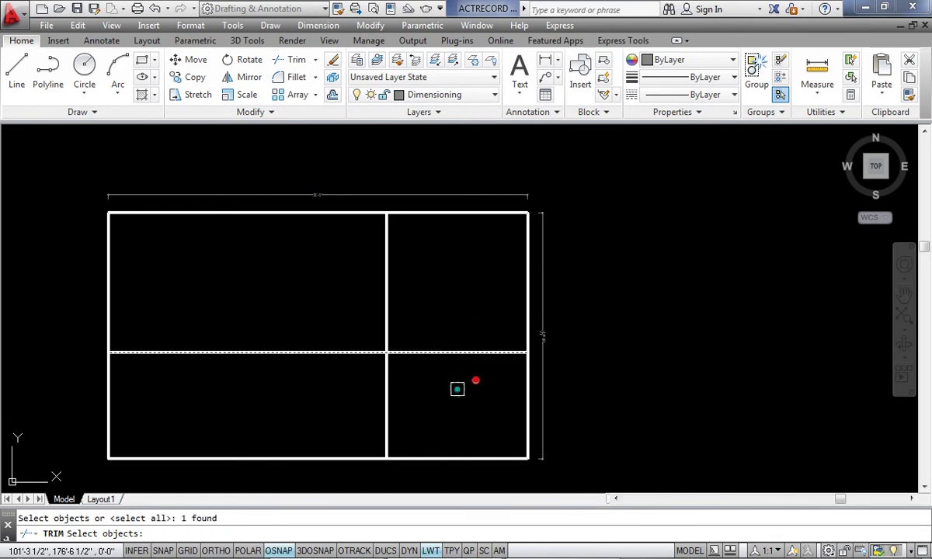
{"action": "key", "text": "Return"}
{"action": "left_click", "coordinate": [441, 408]}
{"action": "left_click", "coordinate": [326, 373]}
{"action": "right_click", "coordinate": [318, 314]}
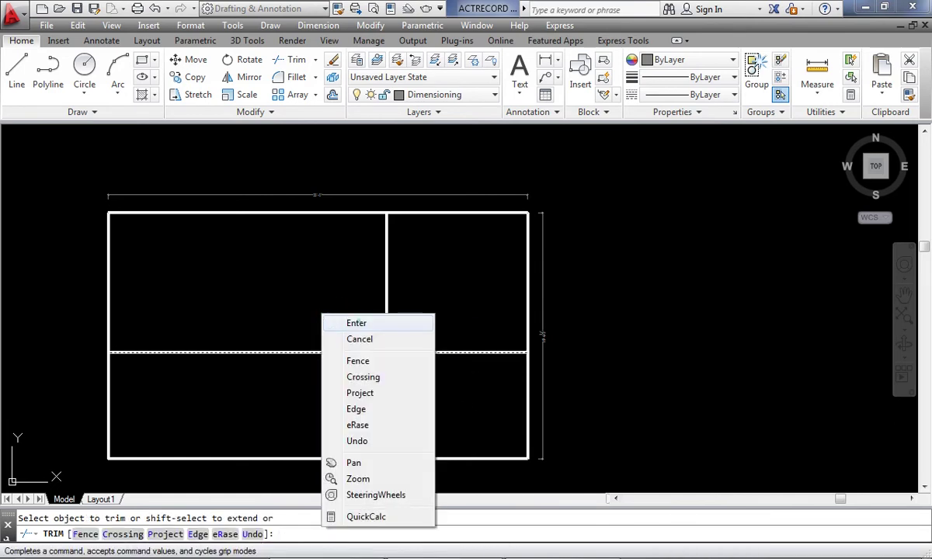
{"action": "left_click", "coordinate": [349, 323]}
- Trim the horizontal partition left of the inner vertical line, leaving a room in the upper-right corner of the plan
{"action": "right_click", "coordinate": [328, 282]}
{"action": "left_click", "coordinate": [419, 282]}
{"action": "left_click", "coordinate": [386, 314]}
{"action": "right_click", "coordinate": [339, 297]}
{"action": "left_click", "coordinate": [345, 353]}
{"action": "right_click", "coordinate": [435, 286]}
{"action": "left_click", "coordinate": [459, 291]}
{"action": "scroll", "coordinate": [439, 288], "scroll_direction": "up", "scroll_amount": 2}
{"action": "scroll", "coordinate": [444, 287], "scroll_direction": "down", "scroll_amount": 2}
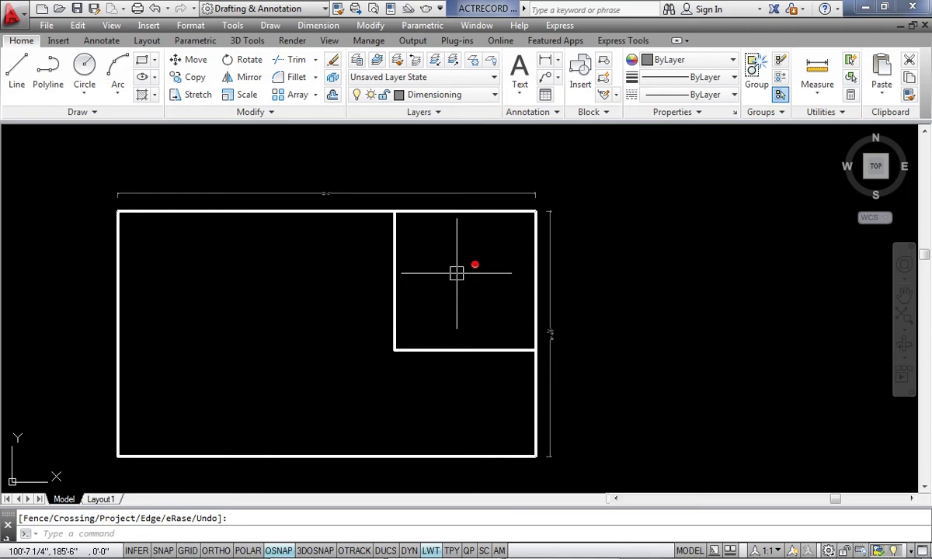
- Make the Furniture layer current
{"action": "scroll", "coordinate": [466, 260], "scroll_direction": "up", "scroll_amount": 1}
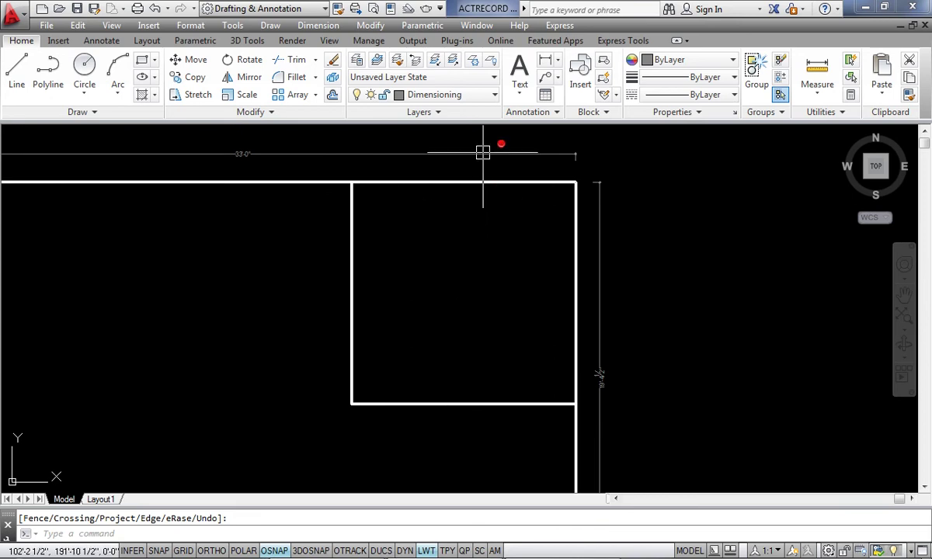
{"action": "left_click", "coordinate": [498, 97]}
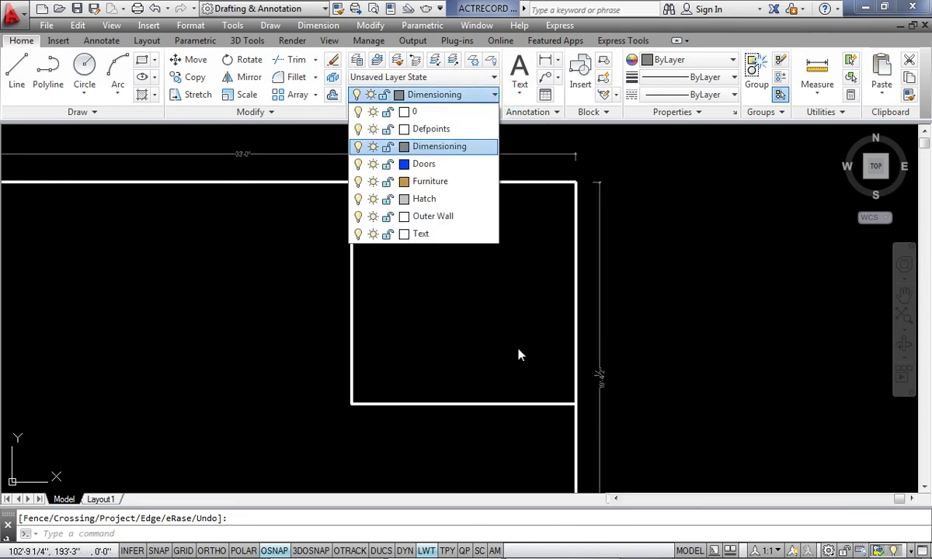
{"action": "left_click", "coordinate": [458, 101]}
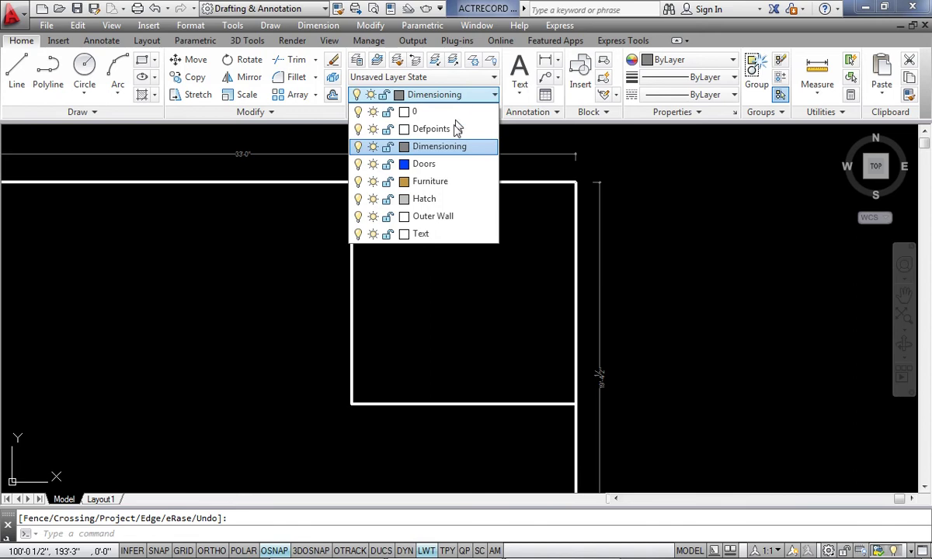
{"action": "left_click", "coordinate": [440, 182]}
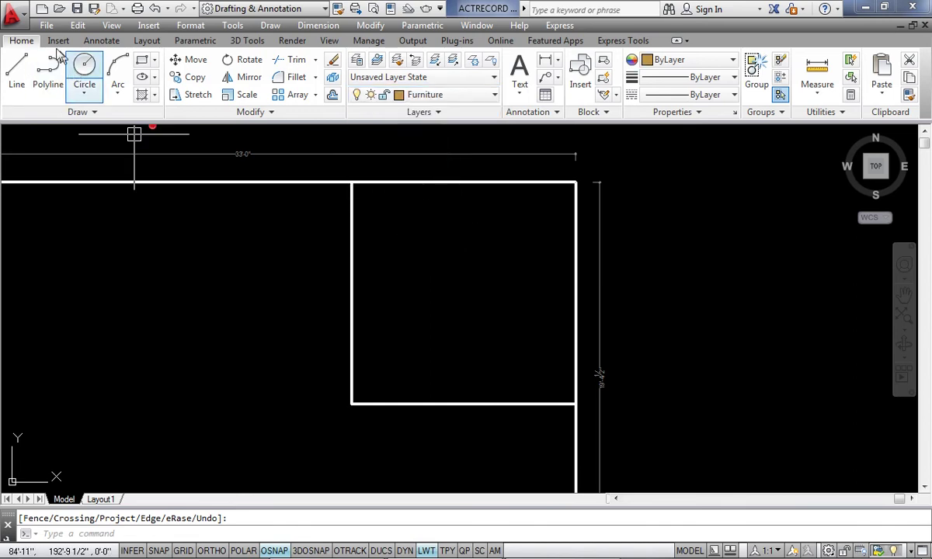
- Start a polyline inside the corner room with segments 5'6" to the left, 6' down and 3' to the right, using Ortho
{"action": "left_click", "coordinate": [48, 85]}
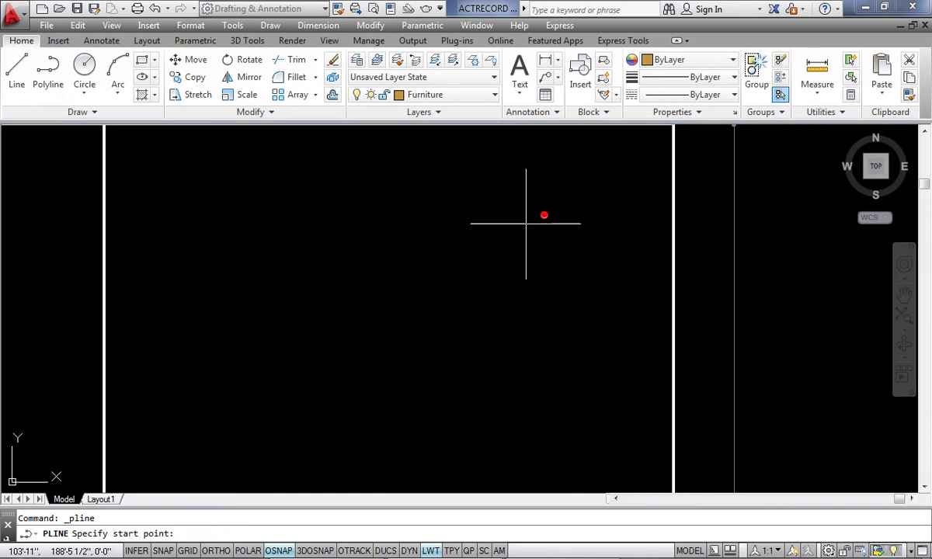
{"action": "left_click", "coordinate": [528, 224]}
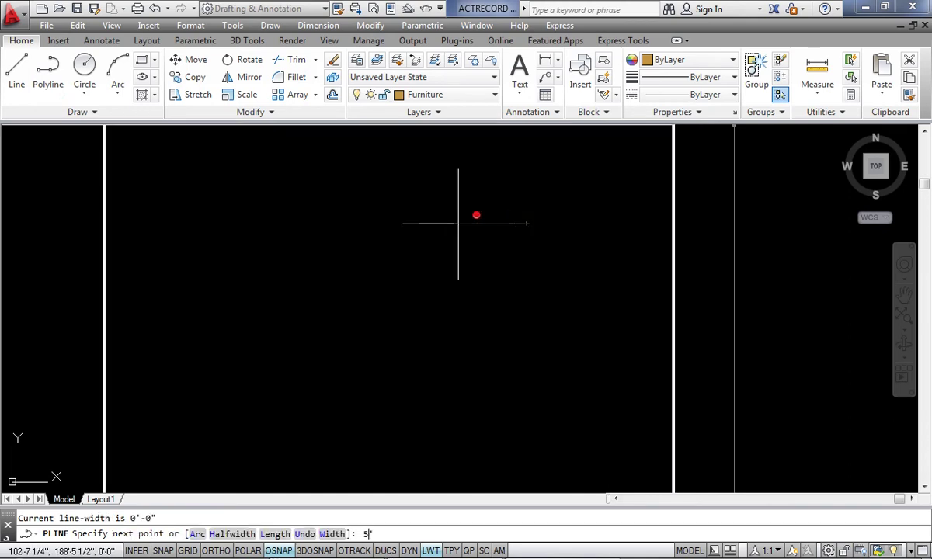
{"action": "key", "text": "Return"}
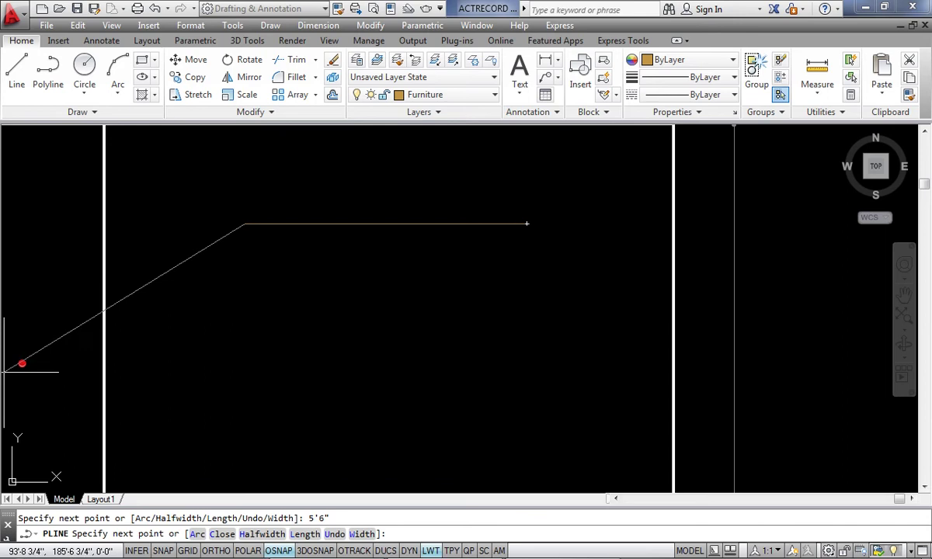
{"action": "key", "text": "F8"}
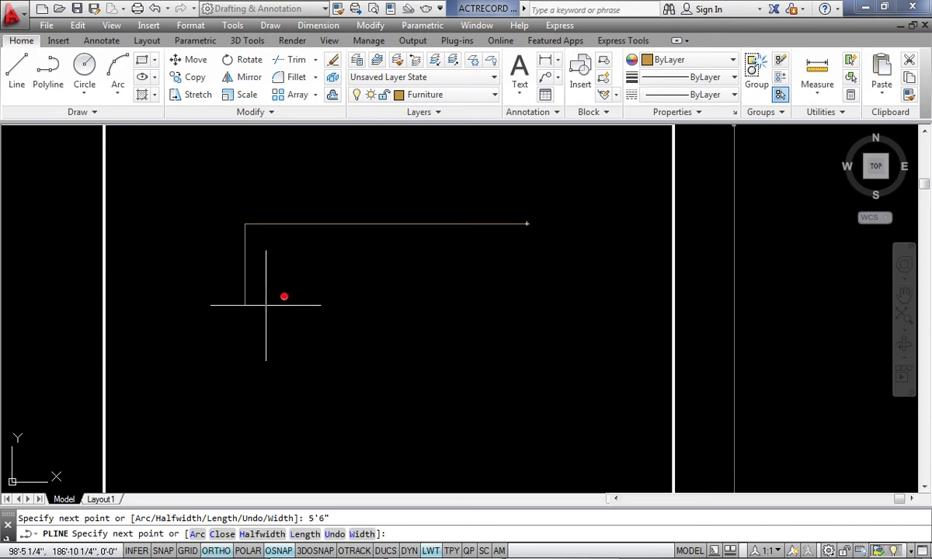
{"action": "scroll", "coordinate": [266, 305], "scroll_direction": "down", "scroll_amount": 2}
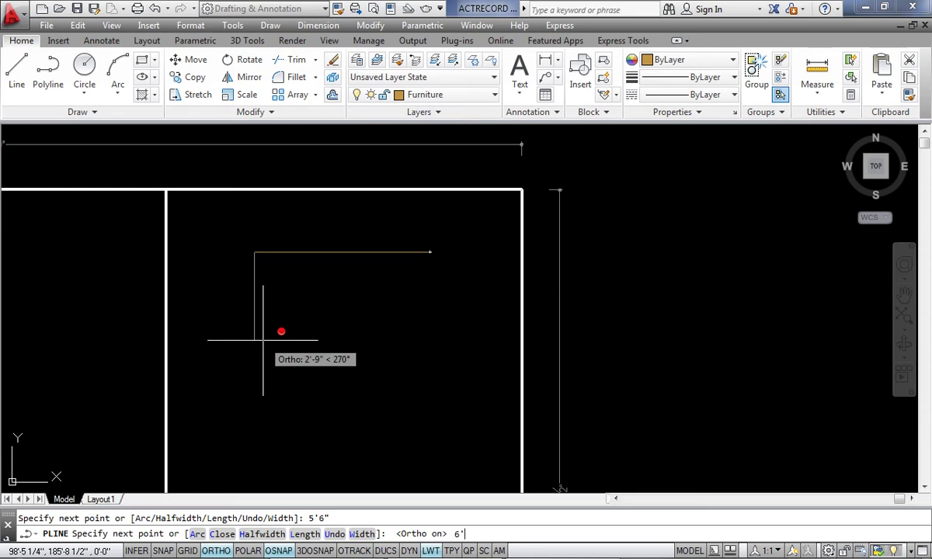
{"action": "key", "text": "Return"}
{"action": "scroll", "coordinate": [263, 373], "scroll_direction": "down", "scroll_amount": 1}
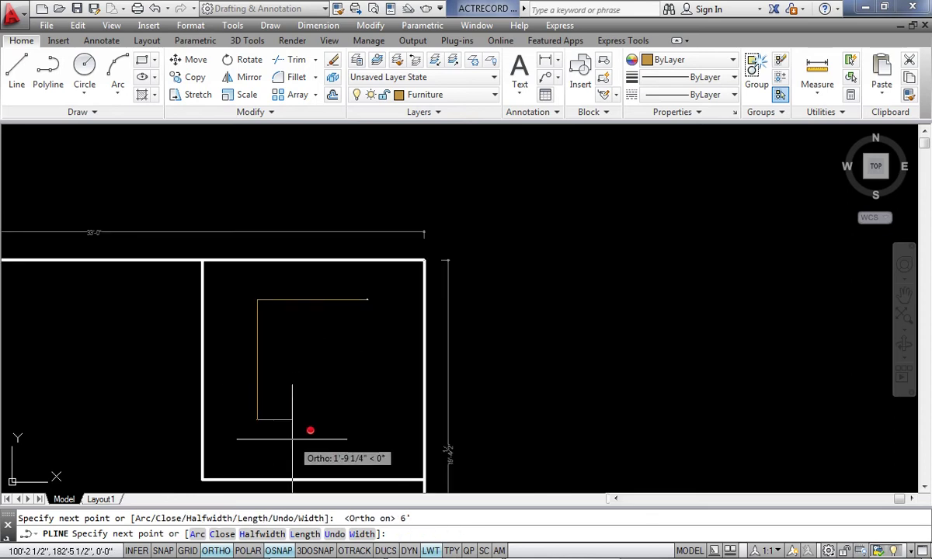
{"action": "type", "text": "3"}
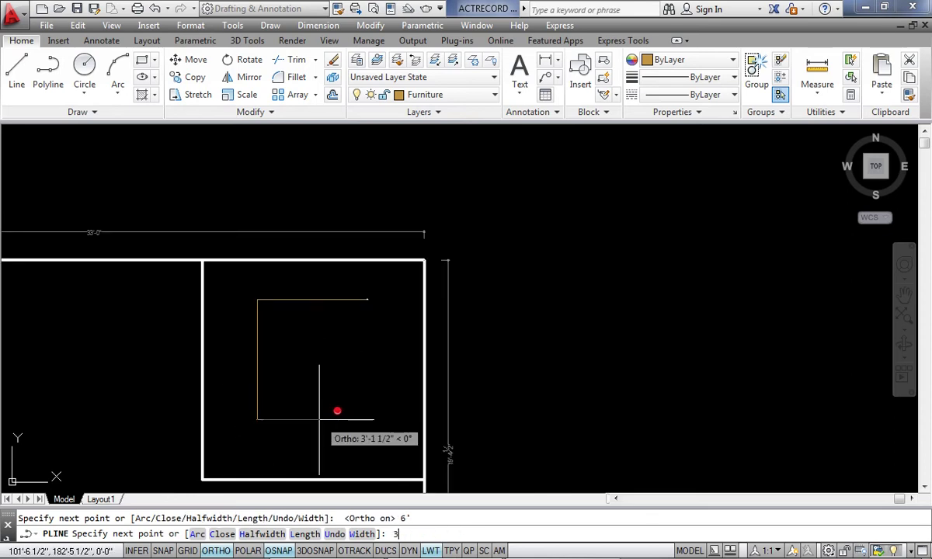
{"action": "type", "text": "'"}
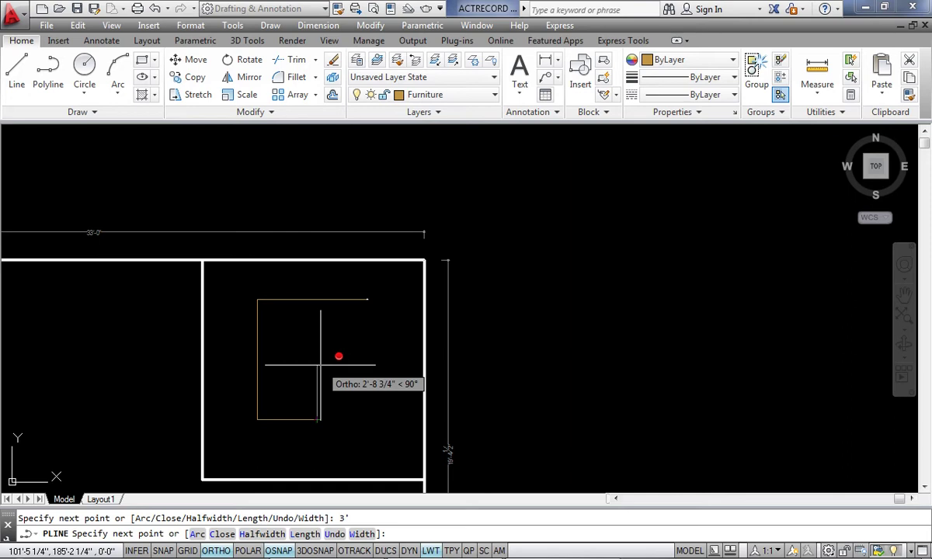
- Continue the polyline up and right to below its start point with object snap tracking, and close the L-shaped outline
{"action": "left_click", "coordinate": [317, 347]}
{"action": "scroll", "coordinate": [377, 346], "scroll_direction": "up", "scroll_amount": 2}
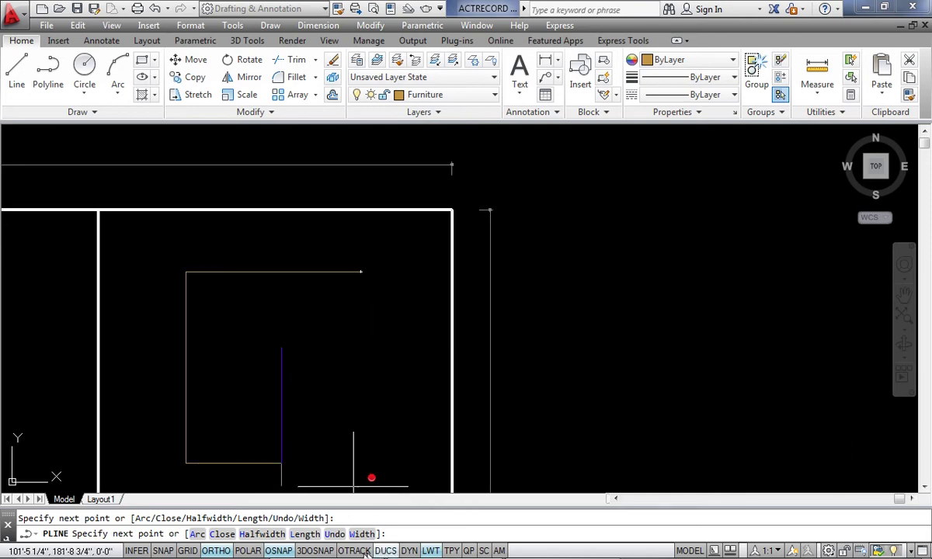
{"action": "key", "text": "F11"}
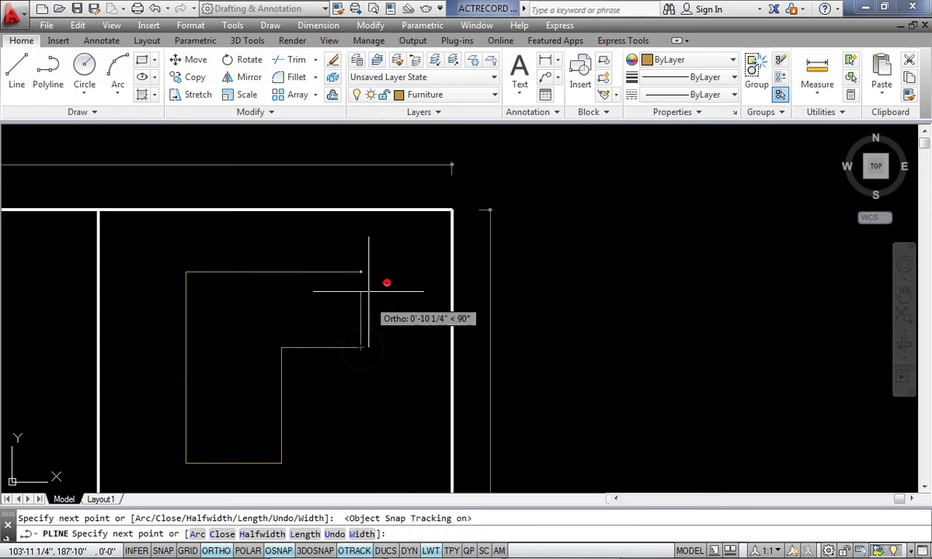
{"action": "right_click", "coordinate": [364, 270]}
{"action": "left_click", "coordinate": [372, 279]}
{"action": "scroll", "coordinate": [393, 269], "scroll_direction": "down", "scroll_amount": 2}
{"action": "scroll", "coordinate": [369, 321], "scroll_direction": "up", "scroll_amount": 4}
{"action": "scroll", "coordinate": [409, 303], "scroll_direction": "down", "scroll_amount": 4}
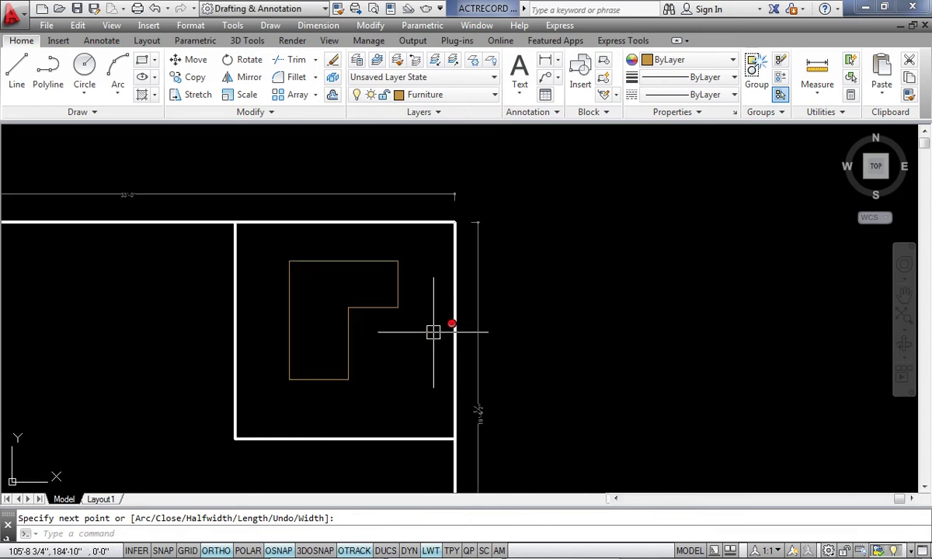
- Move the L-shaped furniture outline slightly to the right inside the room
{"action": "left_click", "coordinate": [374, 308]}
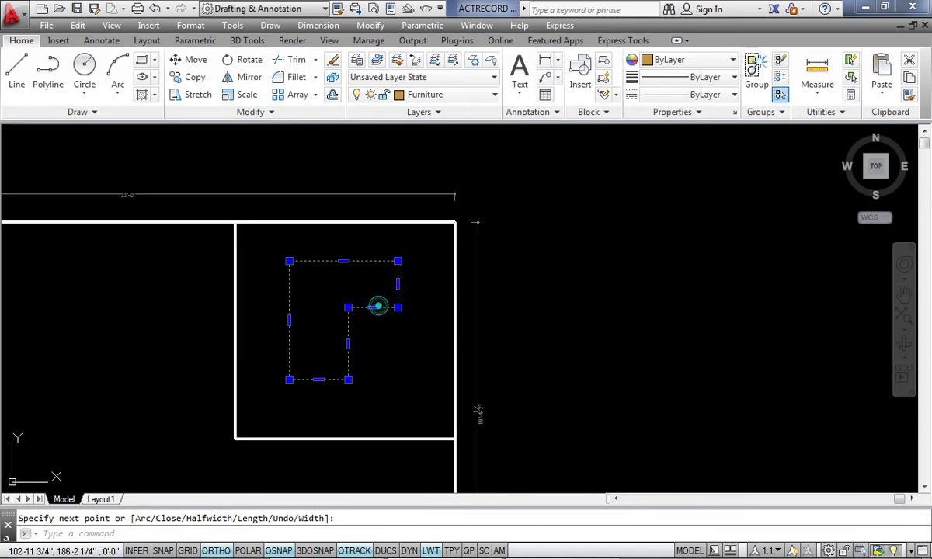
{"action": "right_click", "coordinate": [544, 255]}
{"action": "left_click", "coordinate": [610, 310]}
{"action": "left_click", "coordinate": [606, 308]}
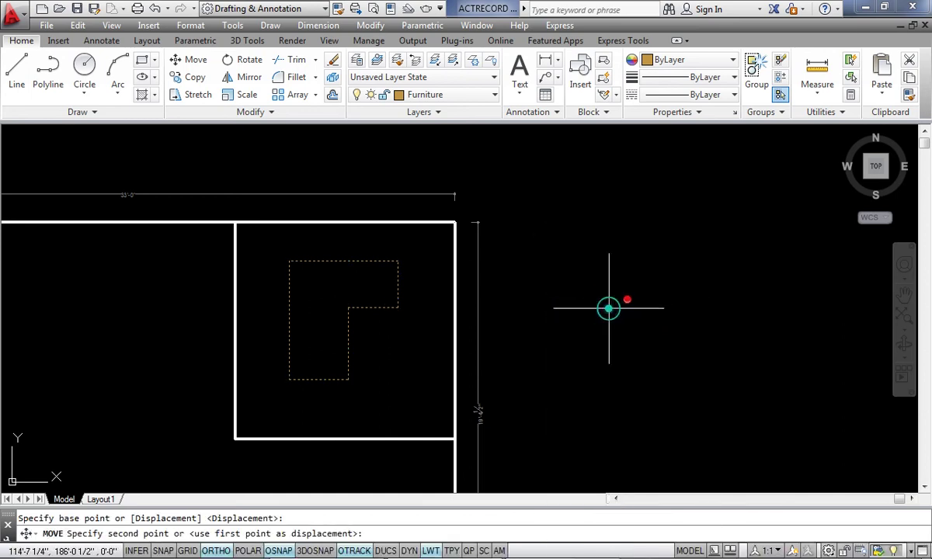
{"action": "left_click", "coordinate": [616, 306]}
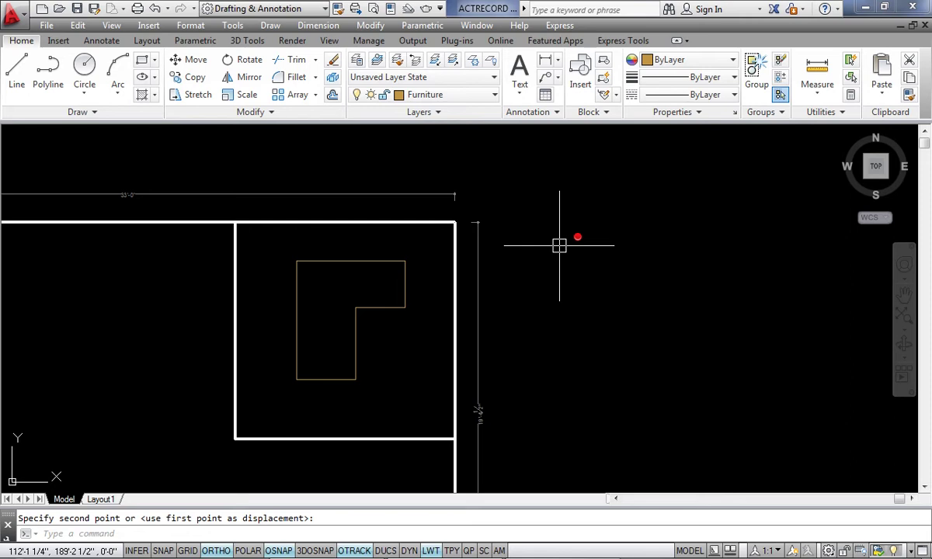
- Open the Tool Palettes
{"action": "type", "text": "dc"}
{"action": "key", "text": "Escape"}
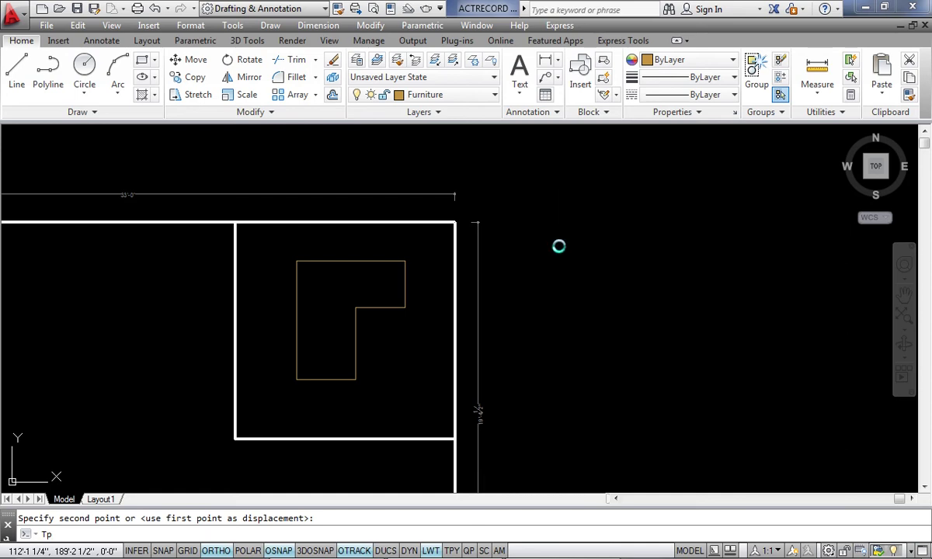
{"action": "key", "text": "Return"}
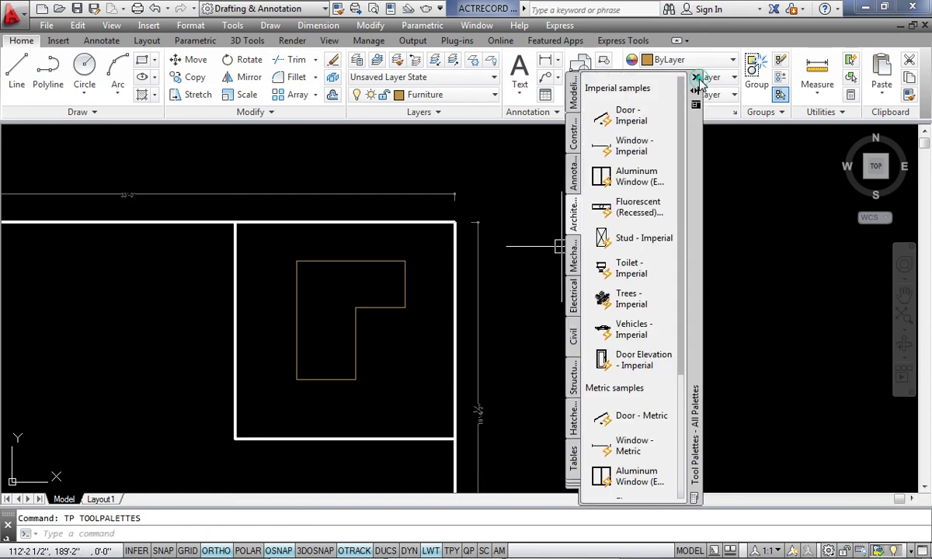
- Close the Tool Palettes and open DesignCenter
{"action": "left_click", "coordinate": [699, 285]}
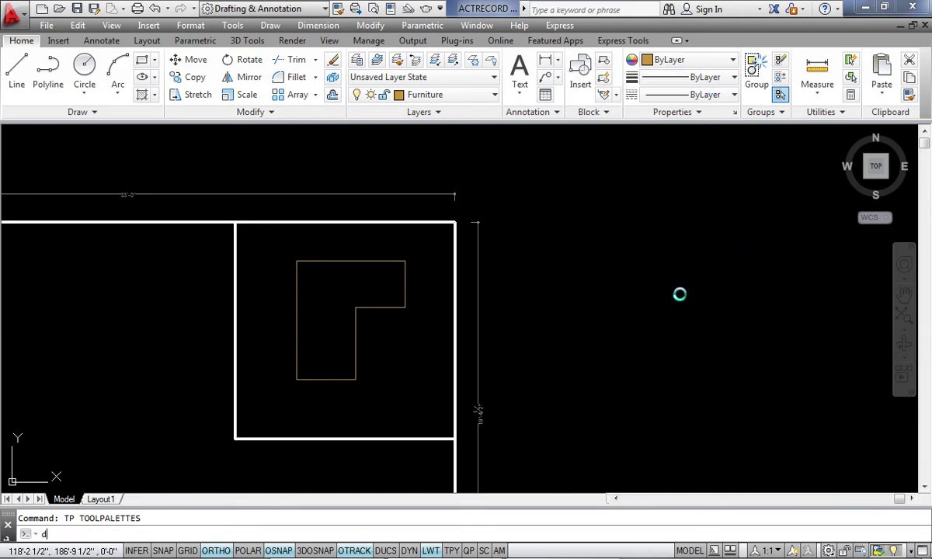
{"action": "type", "text": "dc"}
{"action": "key", "text": "Return"}
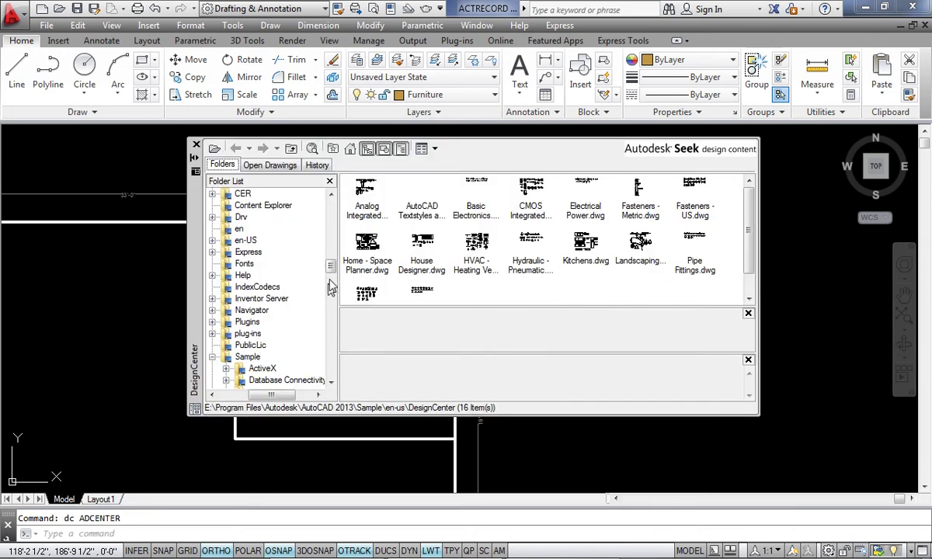
- Look through the sample drawings and expand the DesignCenter folder under Sample\en-us to list its files
{"action": "left_click", "coordinate": [362, 263]}
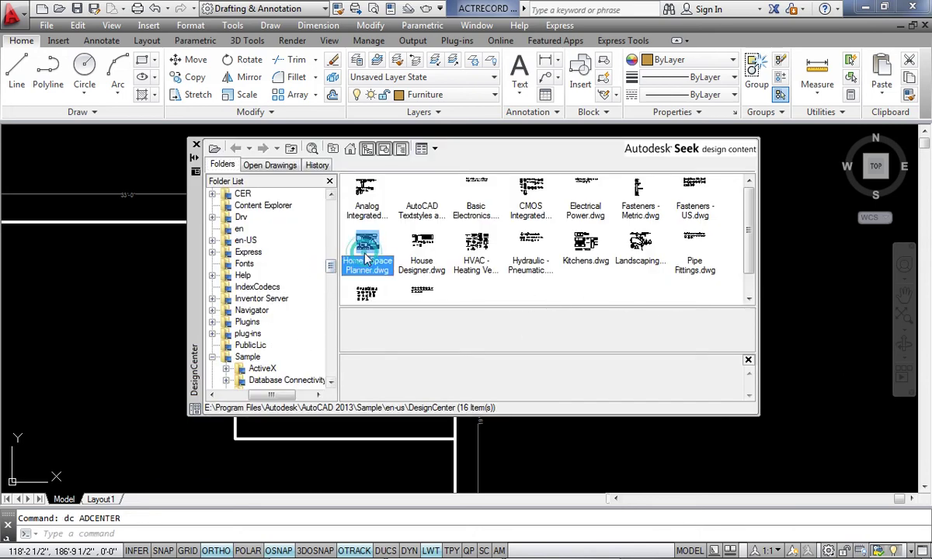
{"action": "left_click", "coordinate": [482, 267]}
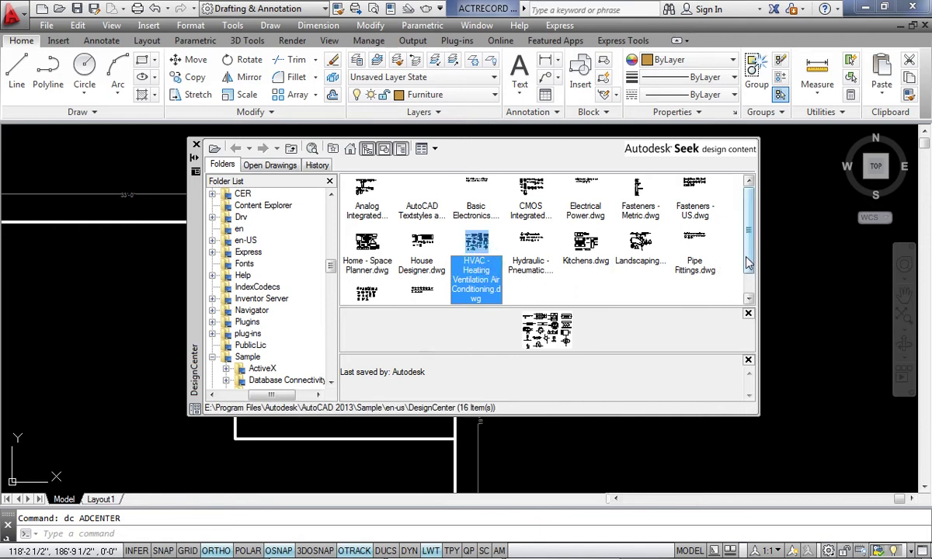
{"action": "scroll", "coordinate": [748, 264], "scroll_direction": "down", "scroll_amount": 2}
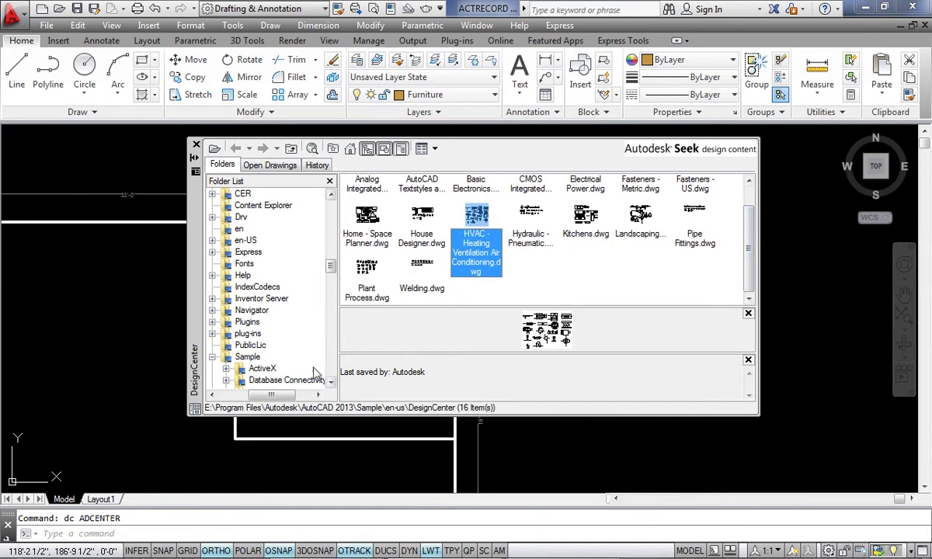
{"action": "left_click_drag", "start_coordinate": [331, 268], "coordinate": [337, 281]}
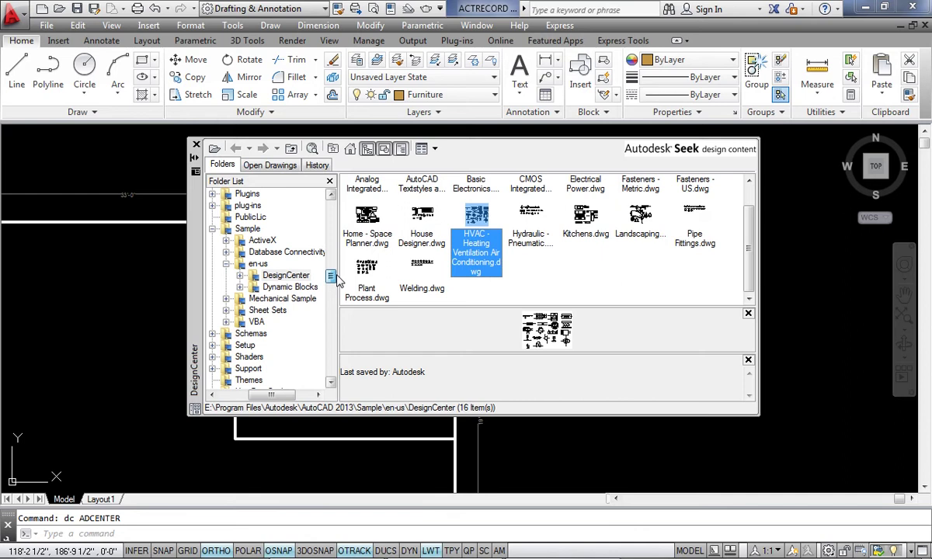
{"action": "left_click", "coordinate": [281, 278]}
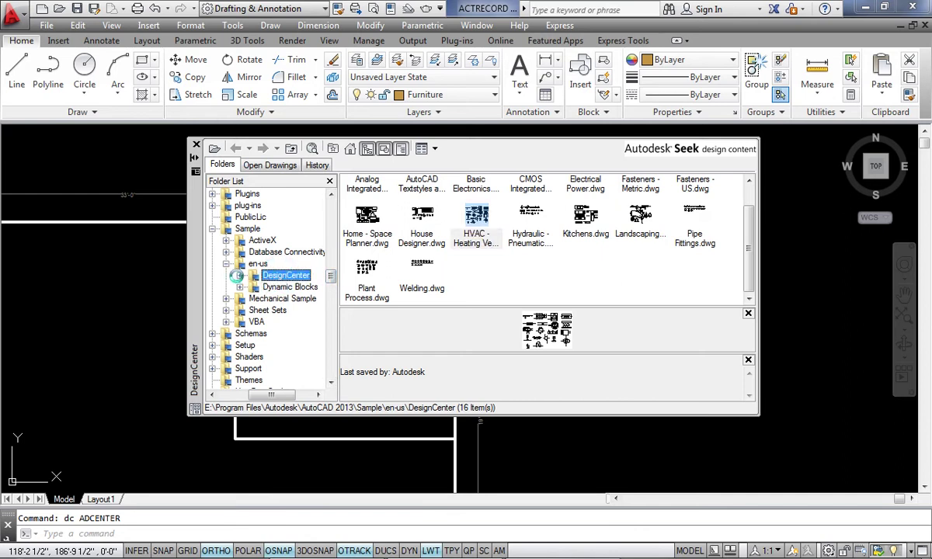
{"action": "left_click", "coordinate": [237, 276]}
{"action": "left_click", "coordinate": [291, 217]}
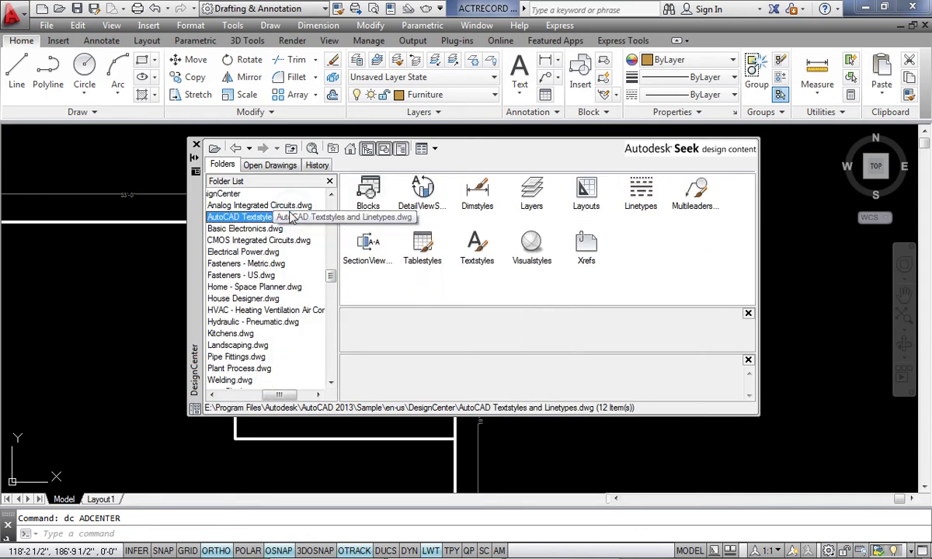
- Show the blocks contained in Home - Space Planner.dwg
{"action": "left_click_drag", "start_coordinate": [281, 397], "coordinate": [233, 395]}
{"action": "left_click", "coordinate": [319, 396]}
{"action": "left_click", "coordinate": [319, 396]}
{"action": "left_click_drag", "start_coordinate": [319, 395], "coordinate": [318, 395]}
{"action": "left_click", "coordinate": [297, 288]}
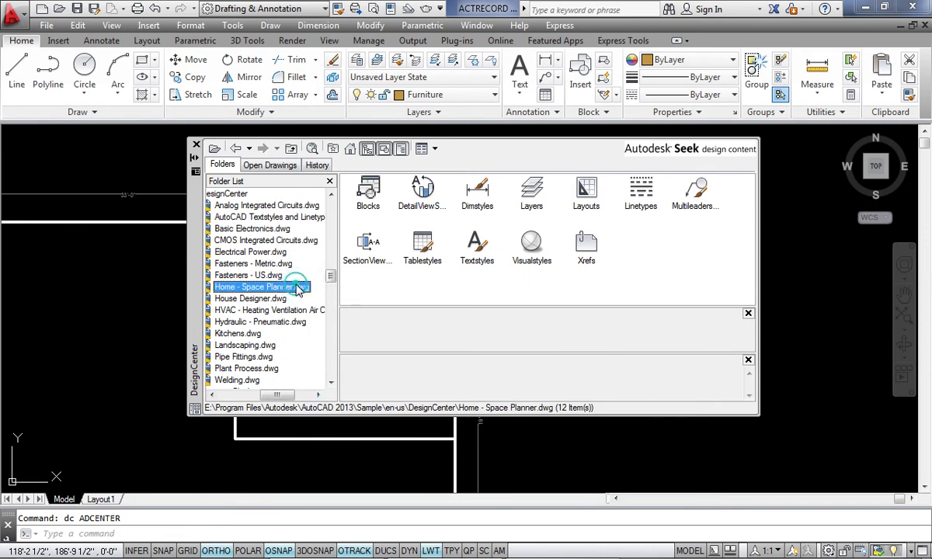
{"action": "double_click", "coordinate": [367, 196]}
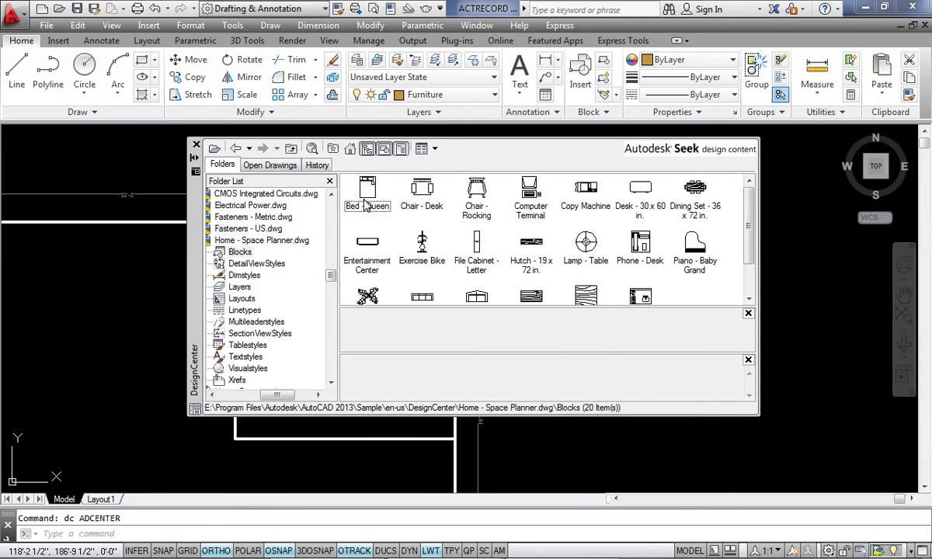
- Insert the Chair - Desk block outside the plan, to its right, with scale 1 and rotation 0, and close DesignCenter
{"action": "left_click", "coordinate": [422, 198]}
{"action": "right_click", "coordinate": [422, 201]}
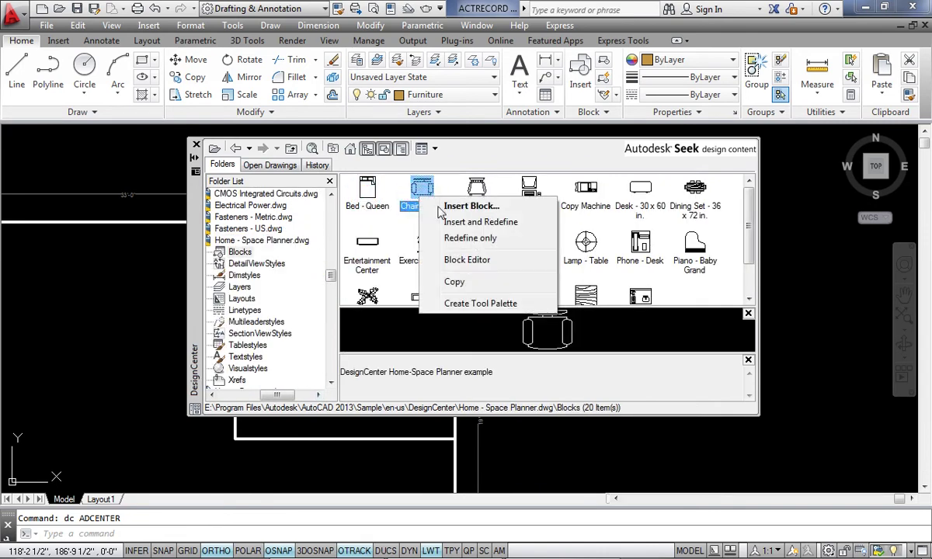
{"action": "left_click", "coordinate": [466, 207]}
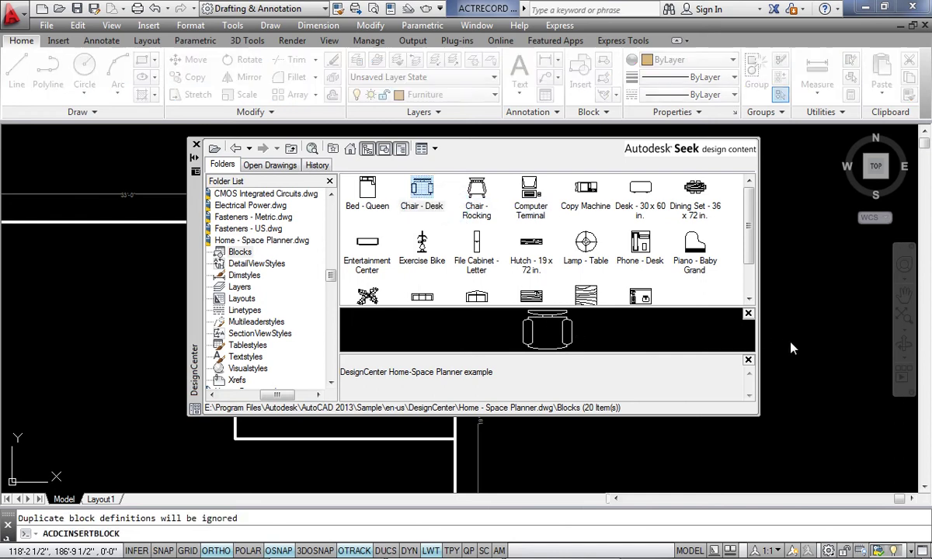
{"action": "left_click", "coordinate": [487, 362]}
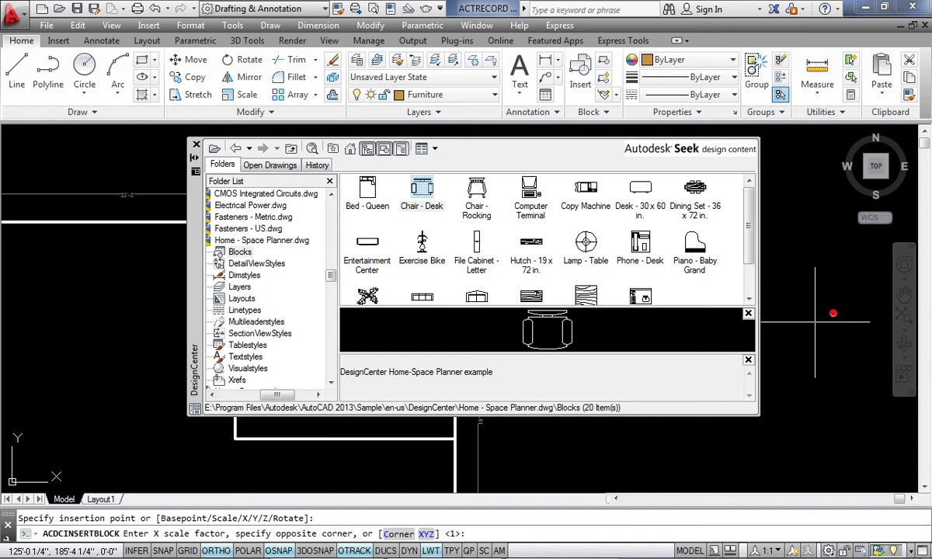
{"action": "key", "text": "Return"}
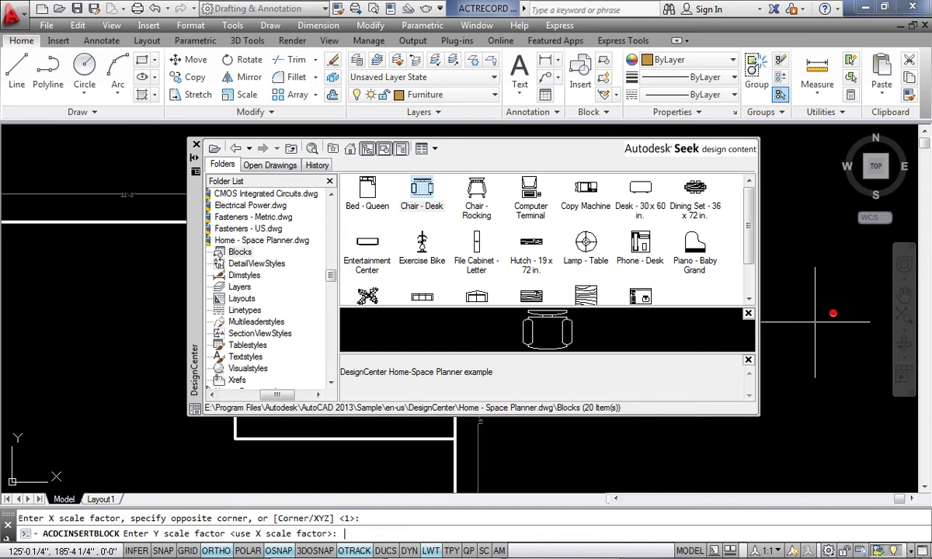
{"action": "key", "text": "Return"}
{"action": "left_click", "coordinate": [815, 321]}
{"action": "left_click", "coordinate": [815, 321]}
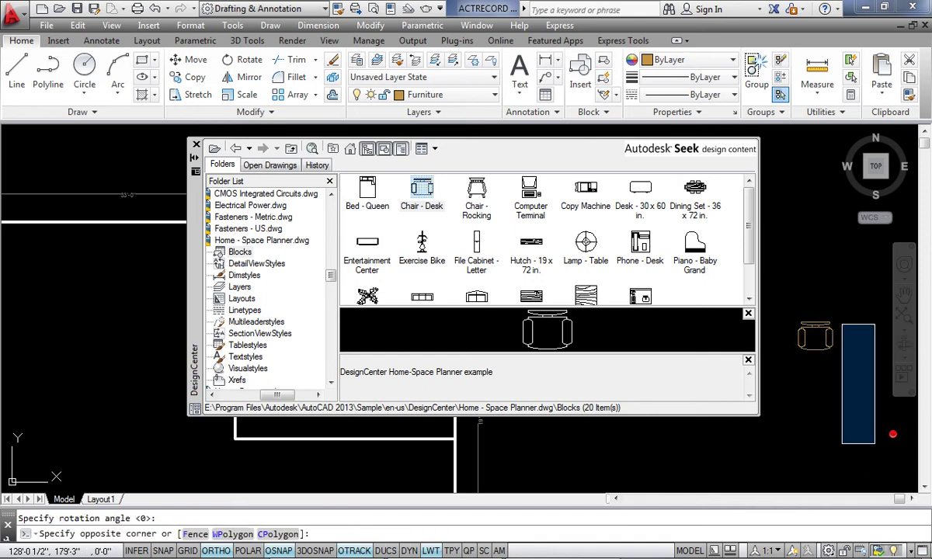
{"action": "left_click", "coordinate": [849, 424]}
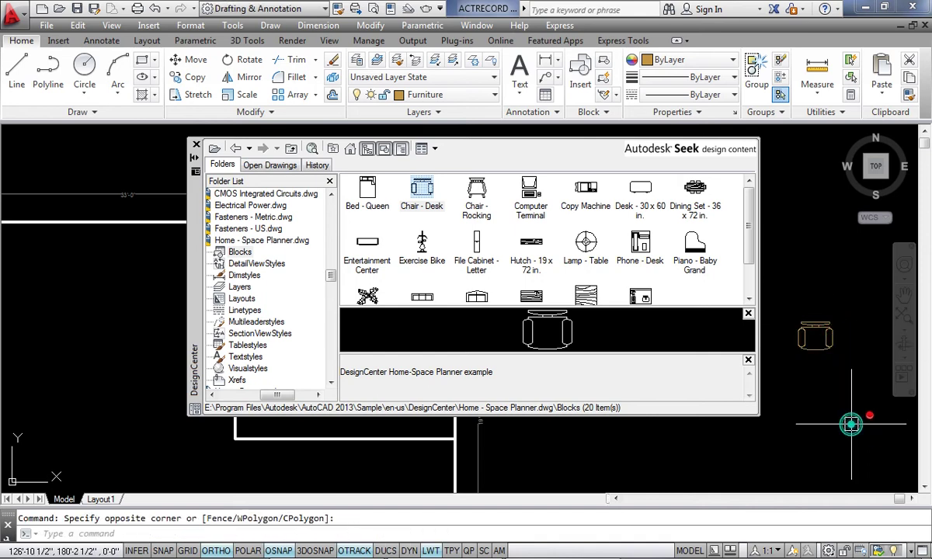
{"action": "left_click", "coordinate": [196, 146]}
- Move the desk chair horizontally into the corner room beside the L-shaped desk, using Ortho, and save the drawing
{"action": "scroll", "coordinate": [800, 342], "scroll_direction": "up", "scroll_amount": 4}
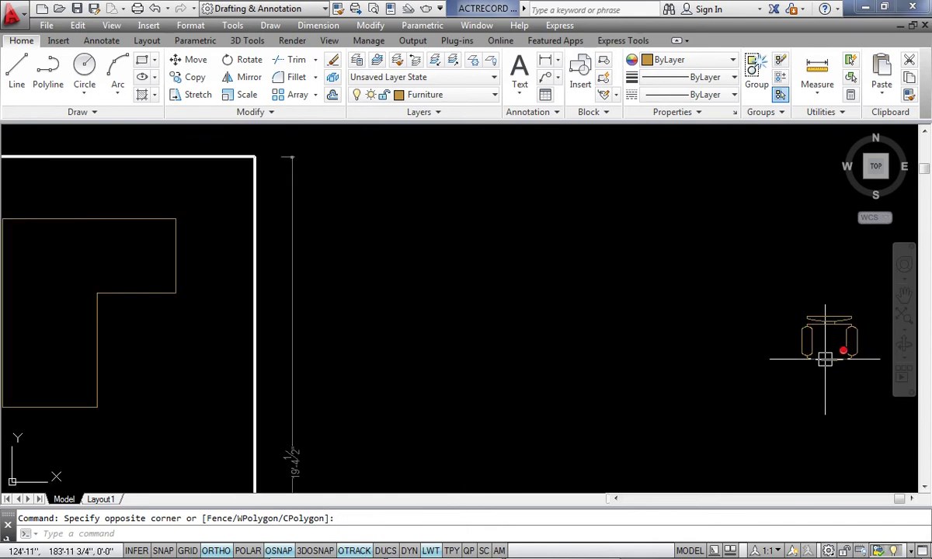
{"action": "left_click", "coordinate": [719, 291]}
{"action": "right_click", "coordinate": [703, 297]}
{"action": "left_click", "coordinate": [716, 307]}
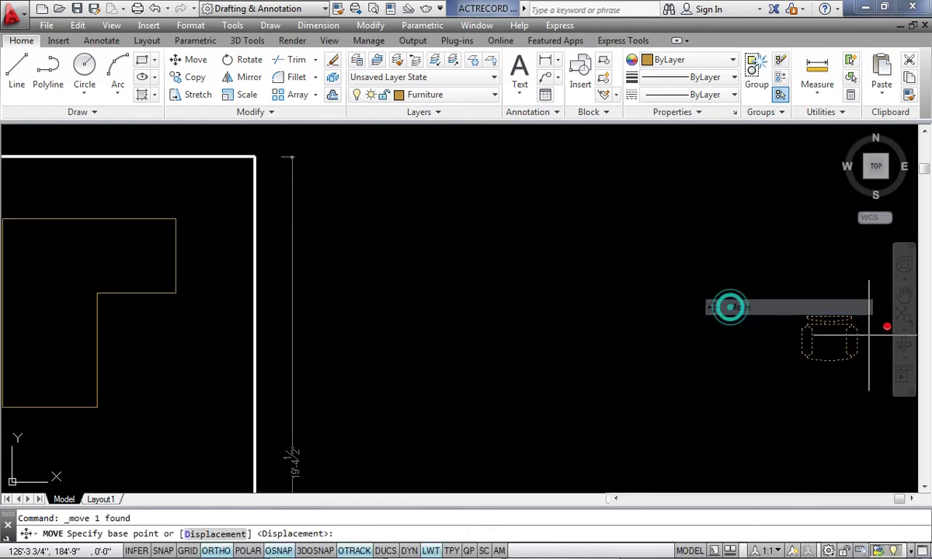
{"action": "left_click", "coordinate": [827, 337]}
{"action": "scroll", "coordinate": [365, 331], "scroll_direction": "down", "scroll_amount": 2}
{"action": "scroll", "coordinate": [272, 344], "scroll_direction": "up", "scroll_amount": 4}
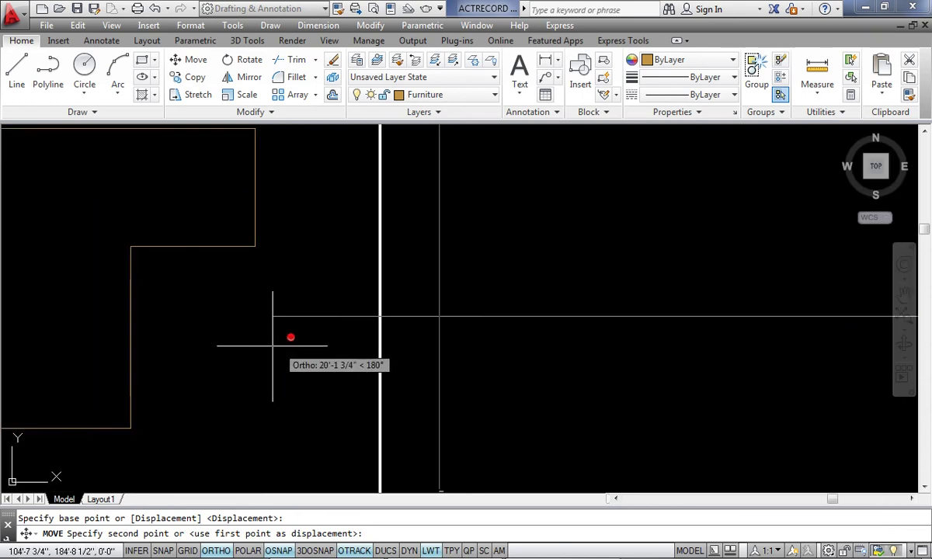
{"action": "left_click", "coordinate": [255, 351]}
{"action": "right_click", "coordinate": [250, 355]}
{"action": "left_click", "coordinate": [575, 371]}
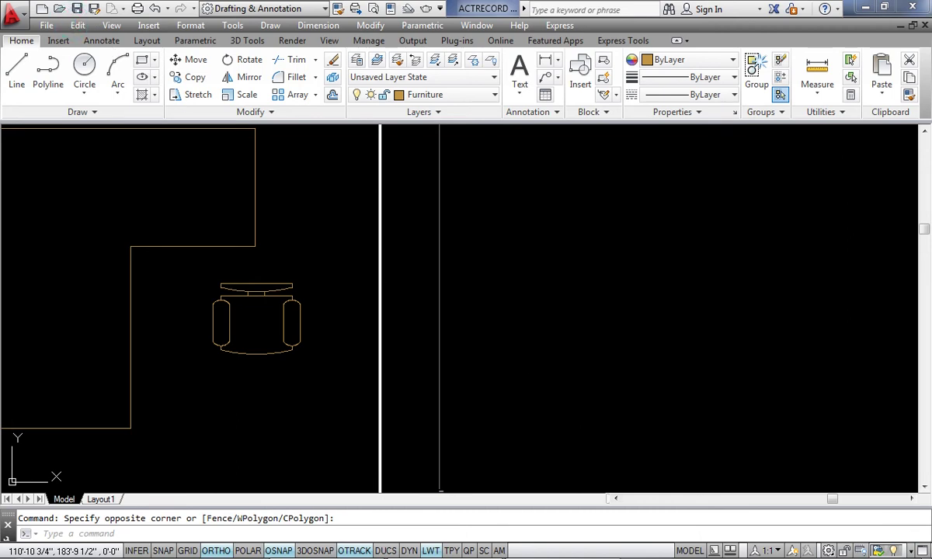
{"action": "scroll", "coordinate": [451, 222], "scroll_direction": "down", "scroll_amount": 6}
{"action": "key", "text": "ctrl+s"}
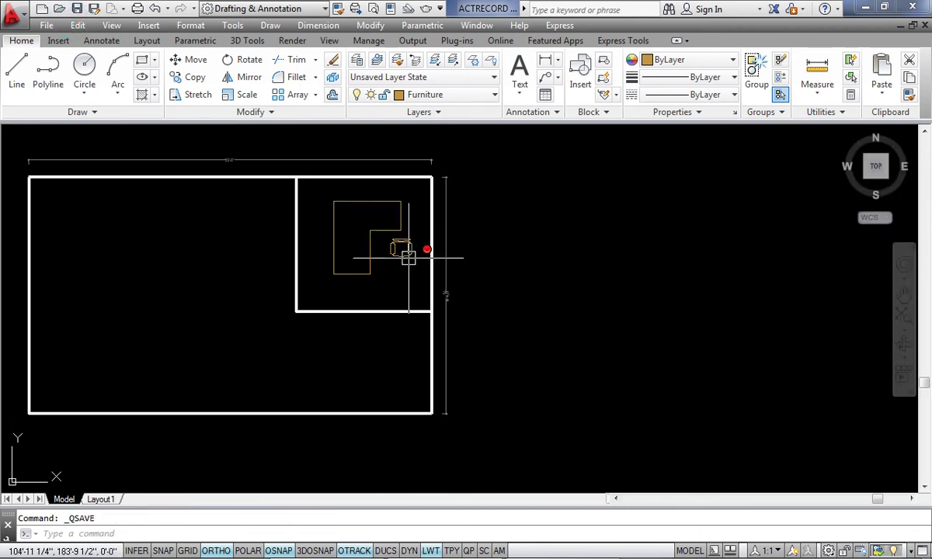
- Rotate the desk chair 90° clockwise with Ortho so that its seat faces the desk and its backrest points right
{"action": "scroll", "coordinate": [407, 256], "scroll_direction": "up", "scroll_amount": 5}
{"action": "left_click", "coordinate": [396, 253]}
{"action": "right_click", "coordinate": [390, 288]}
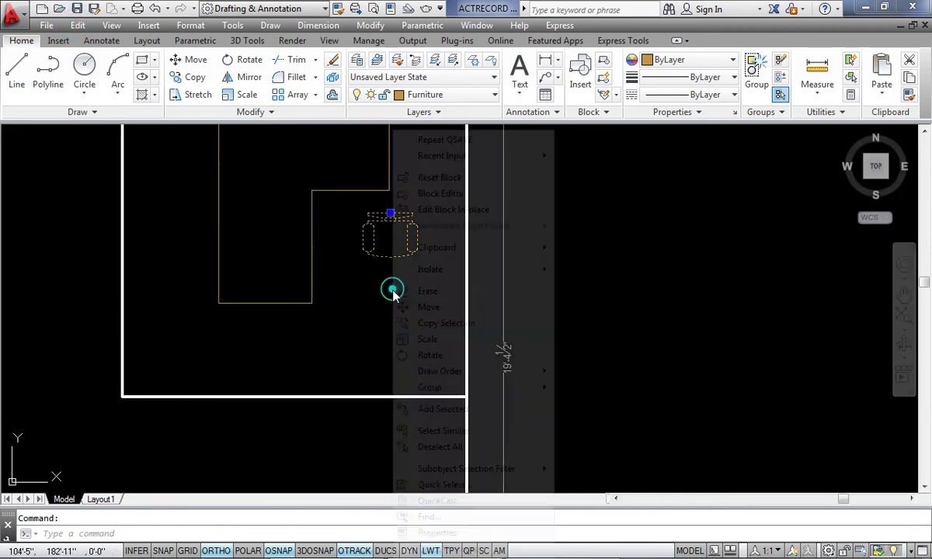
{"action": "left_click", "coordinate": [424, 355]}
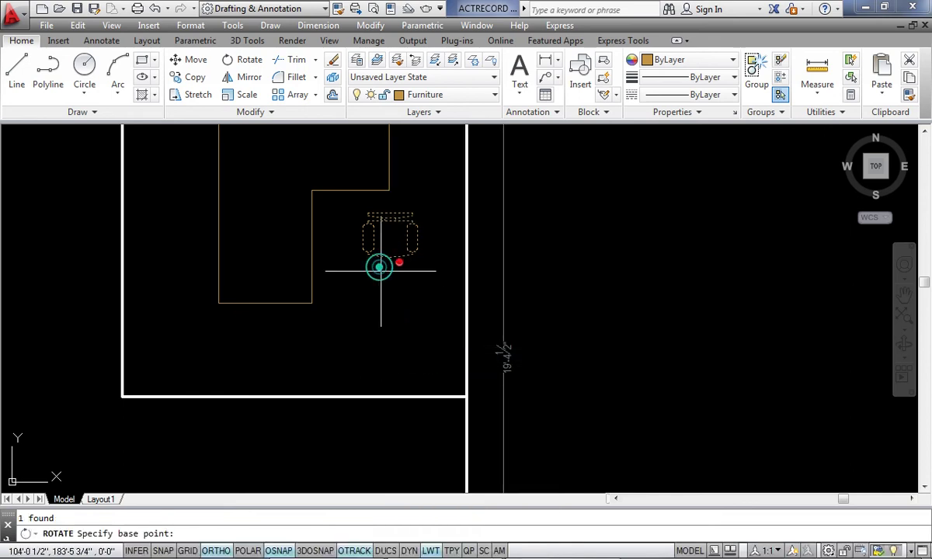
{"action": "left_click", "coordinate": [384, 264]}
{"action": "left_click", "coordinate": [384, 289]}
- Move the chair by its grip into the inner corner of the L-shaped desk with Ortho off, and save the drawing
{"action": "left_click", "coordinate": [410, 298]}
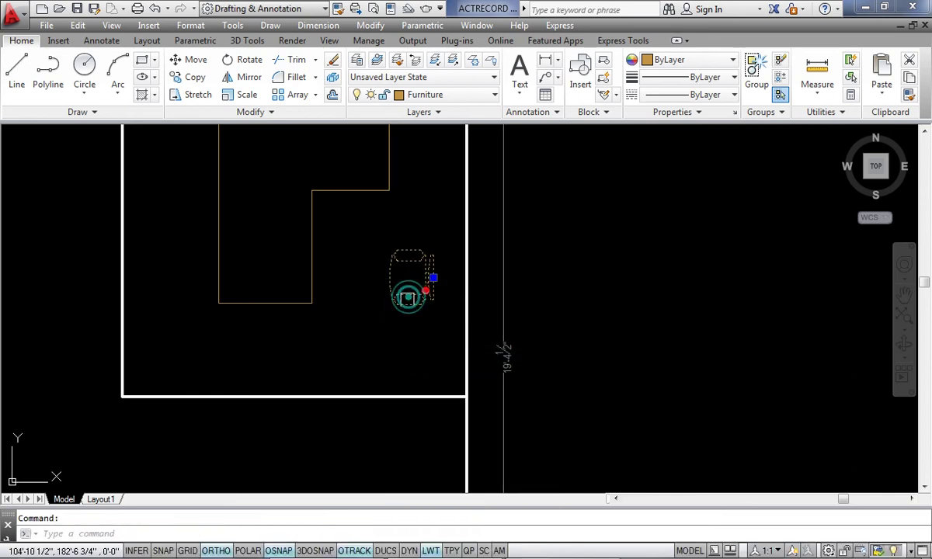
{"action": "left_click", "coordinate": [433, 277]}
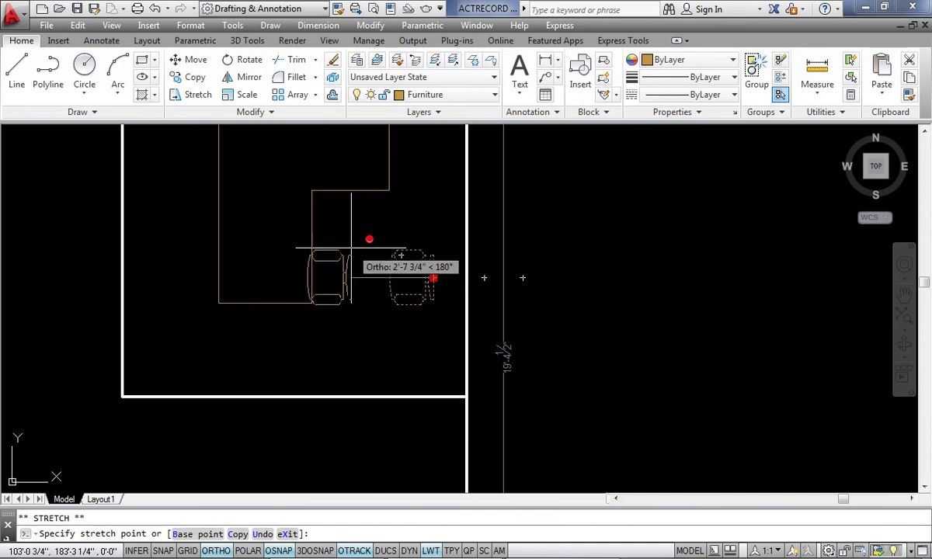
{"action": "key", "text": "F8"}
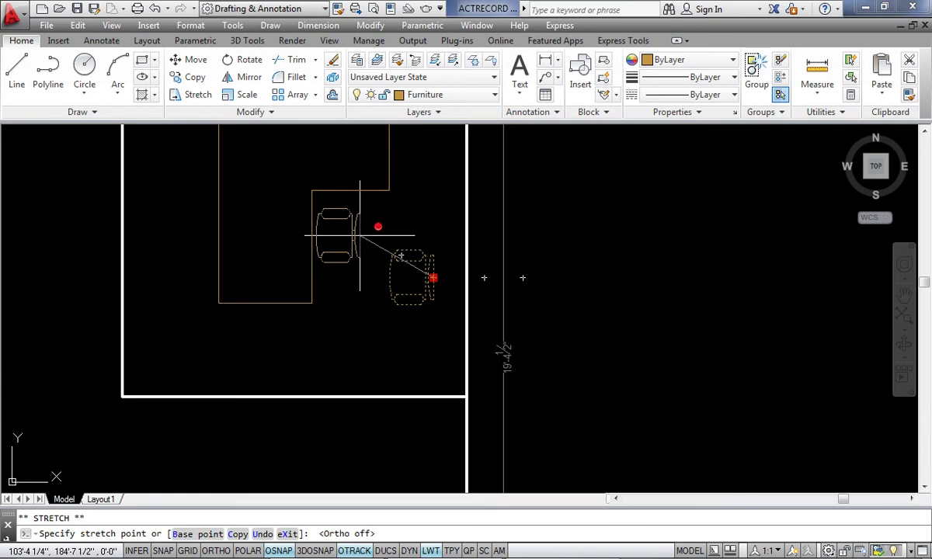
{"action": "left_click", "coordinate": [365, 238]}
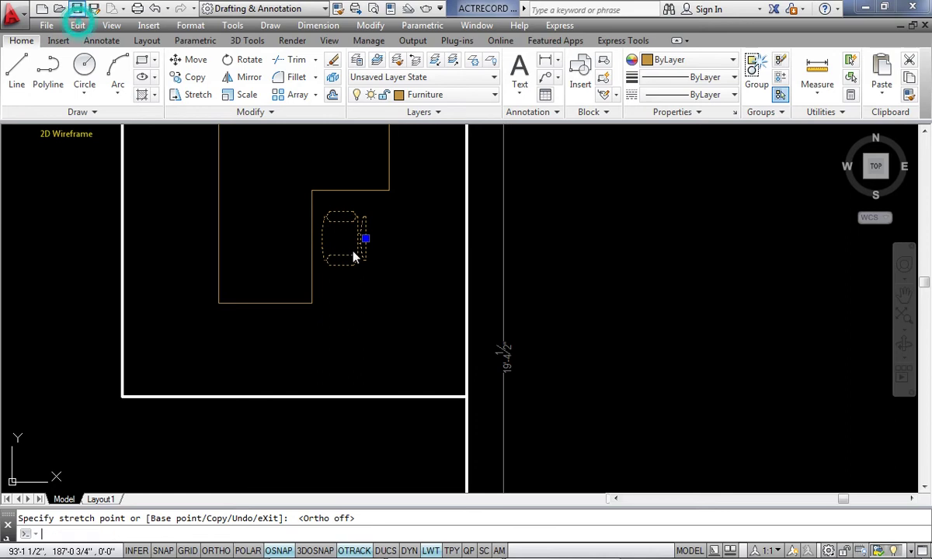
{"action": "key", "text": "Escape"}
{"action": "key", "text": "ctrl+s"}
- Copy the chair about 5' straight left to the other side of the desk, using Ortho
{"action": "scroll", "coordinate": [397, 265], "scroll_direction": "down", "scroll_amount": 5}
{"action": "left_click", "coordinate": [377, 258]}
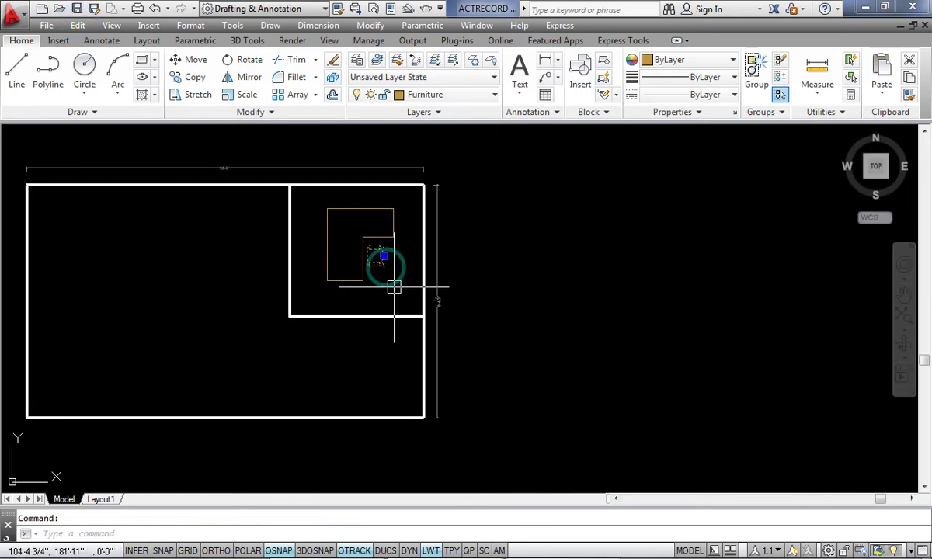
{"action": "right_click", "coordinate": [393, 292]}
{"action": "left_click", "coordinate": [441, 325]}
{"action": "left_click", "coordinate": [375, 264]}
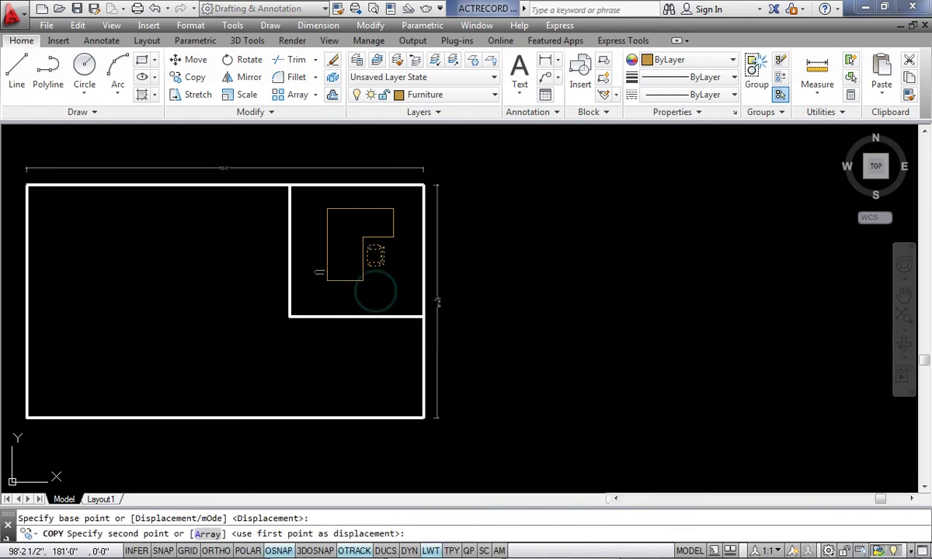
{"action": "scroll", "coordinate": [312, 291], "scroll_direction": "up", "scroll_amount": 3}
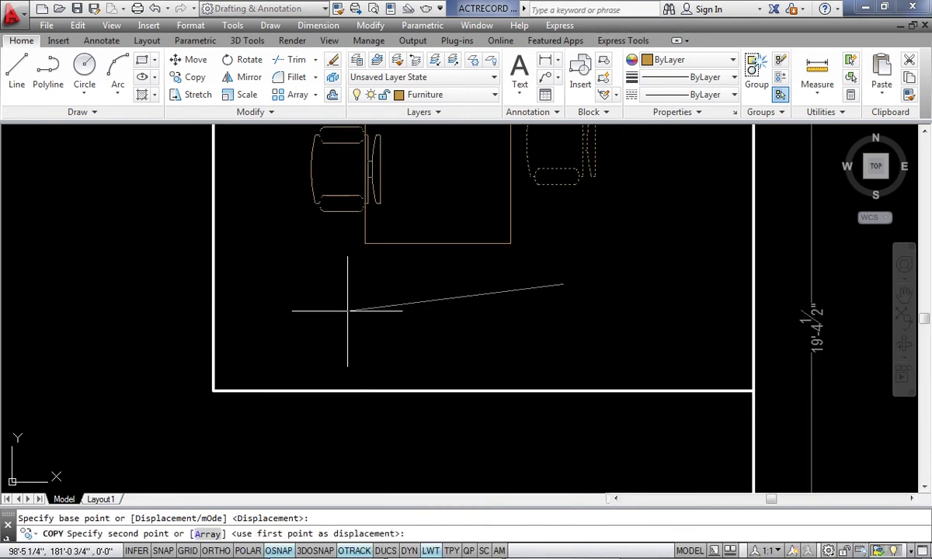
{"action": "key", "text": "F8"}
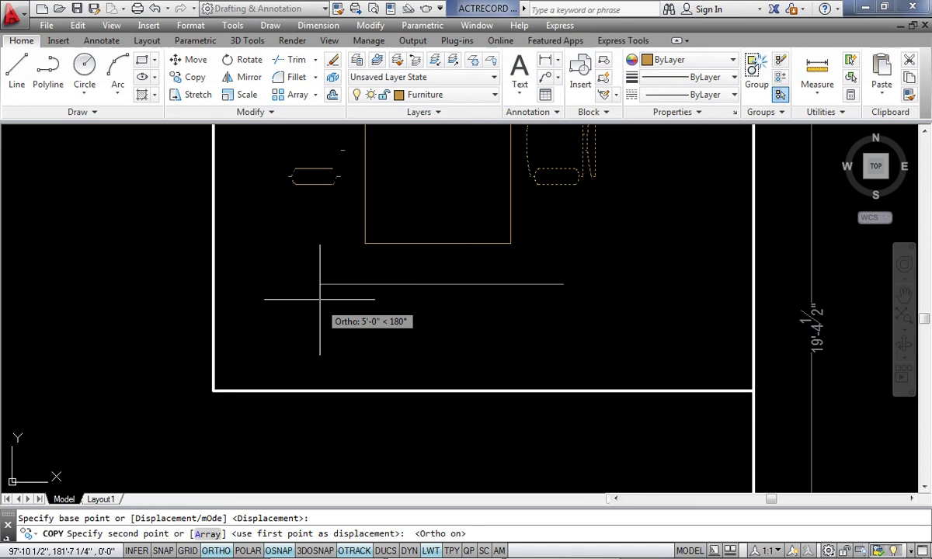
{"action": "scroll", "coordinate": [320, 295], "scroll_direction": "down", "scroll_amount": 2}
{"action": "left_click", "coordinate": [317, 251]}
{"action": "right_click", "coordinate": [309, 241]}
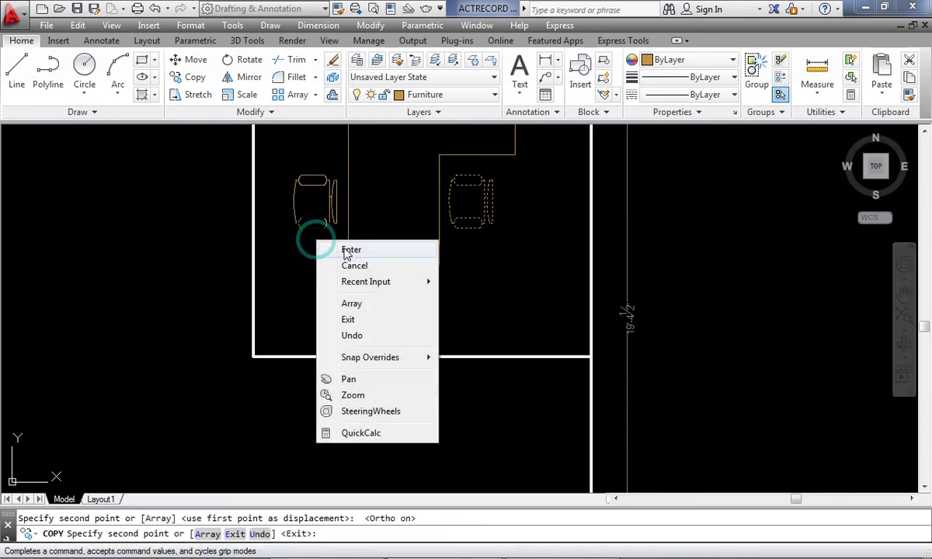
{"action": "left_click", "coordinate": [341, 247]}
- Copy the chair on the desk's left side about 3' straight up using Ortho, keeping it inside the corner room
{"action": "scroll", "coordinate": [342, 247], "scroll_direction": "down", "scroll_amount": 2}
{"action": "scroll", "coordinate": [339, 248], "scroll_direction": "up", "scroll_amount": 2}
{"action": "scroll", "coordinate": [327, 246], "scroll_direction": "down", "scroll_amount": 2}
{"action": "key", "text": "Return"}
{"action": "left_click", "coordinate": [318, 250]}
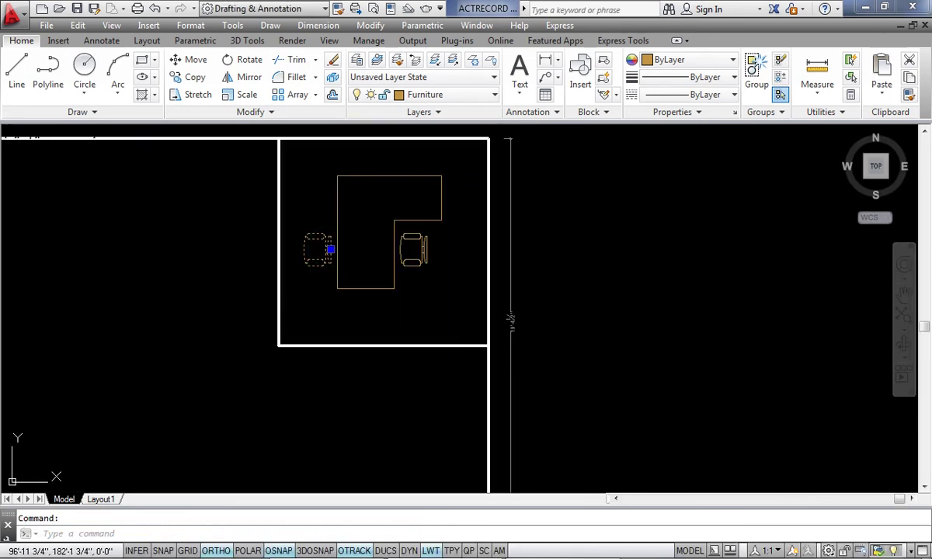
{"action": "right_click", "coordinate": [247, 265]}
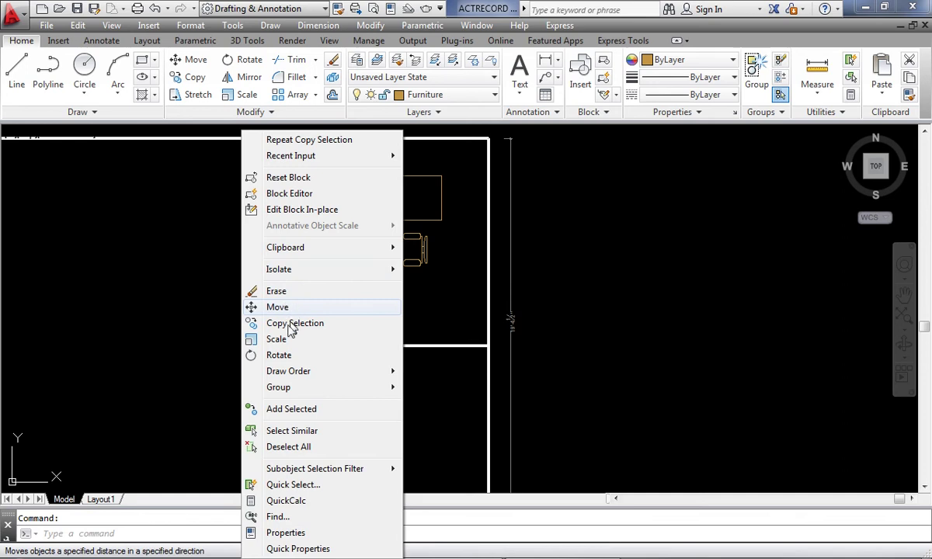
{"action": "left_click", "coordinate": [287, 323]}
{"action": "left_click", "coordinate": [235, 298]}
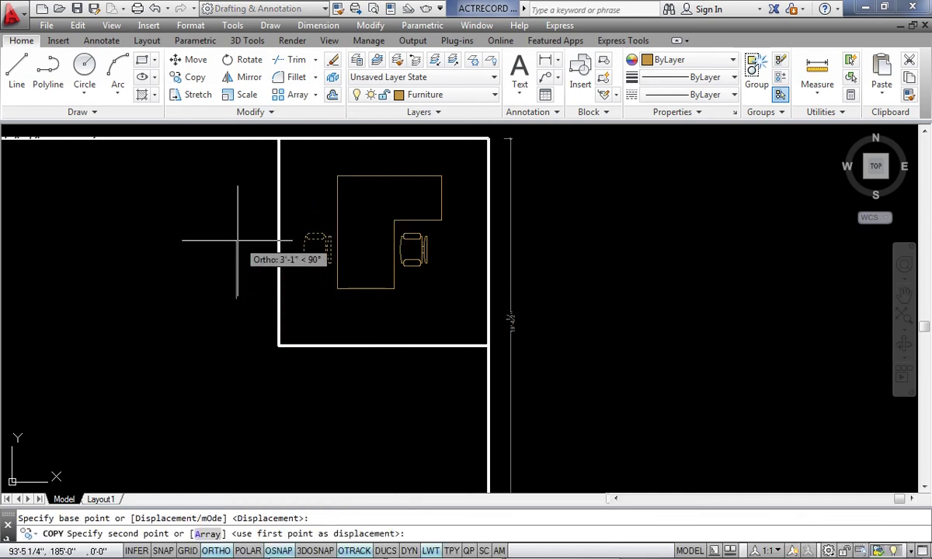
{"action": "left_click", "coordinate": [237, 247]}
{"action": "right_click", "coordinate": [237, 250]}
{"action": "left_click", "coordinate": [258, 257]}
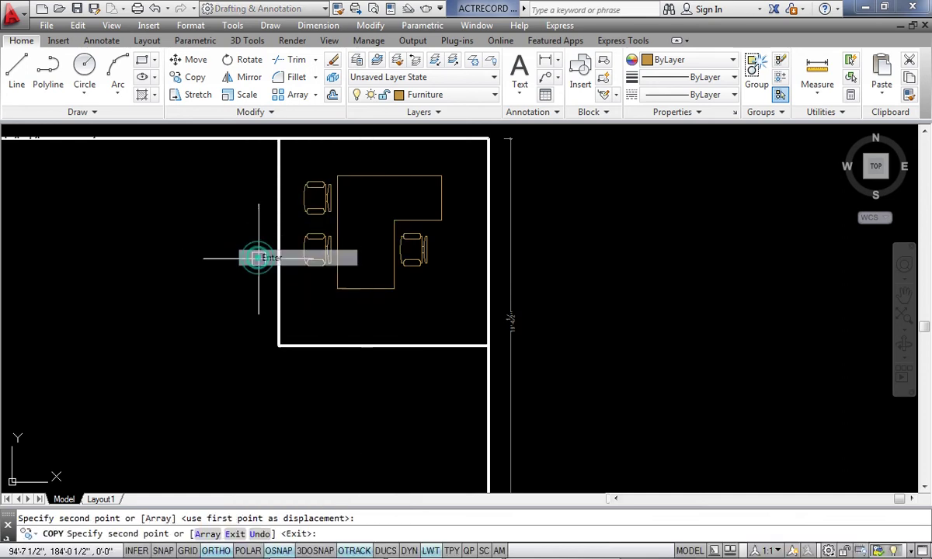
- Rotate the lower chair on the desk's left side by 180° with Ortho so that it faces the desk
{"action": "scroll", "coordinate": [342, 251], "scroll_direction": "up", "scroll_amount": 4}
{"action": "left_click", "coordinate": [276, 281]}
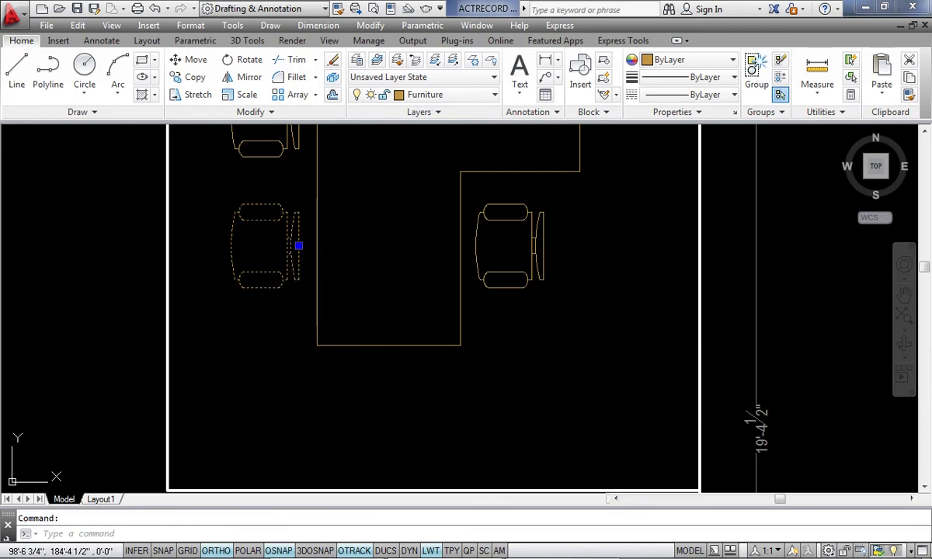
{"action": "left_click", "coordinate": [299, 246]}
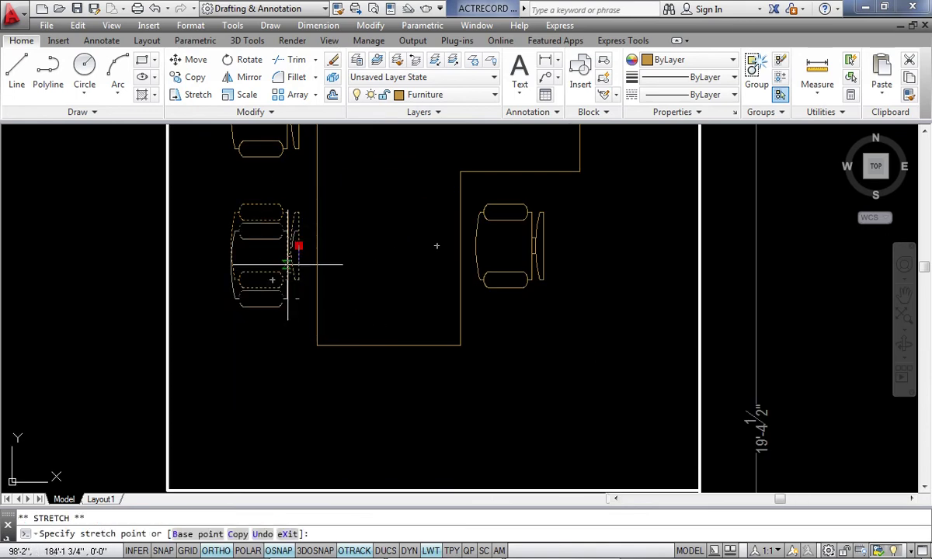
{"action": "key", "text": "Escape"}
{"action": "key", "text": "Escape"}
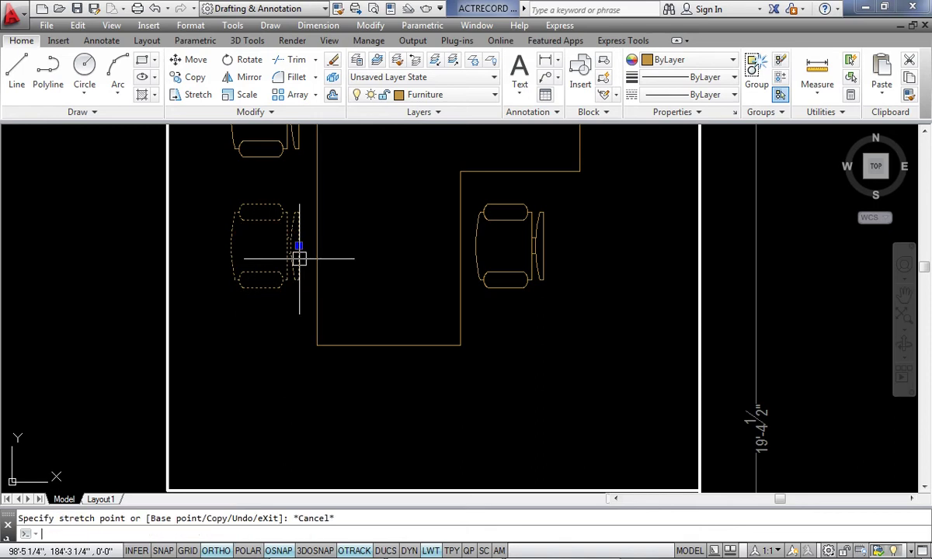
{"action": "right_click", "coordinate": [269, 300]}
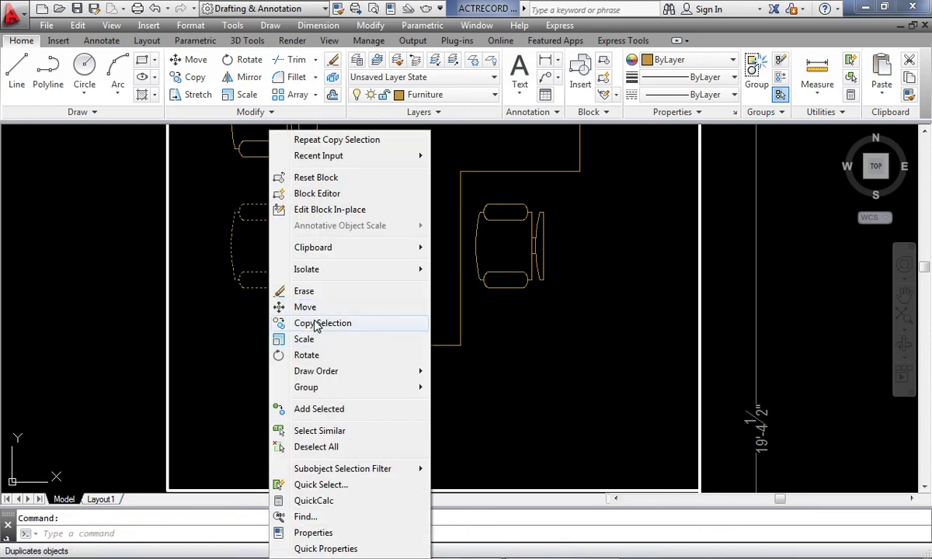
{"action": "left_click", "coordinate": [299, 355]}
{"action": "left_click", "coordinate": [272, 263]}
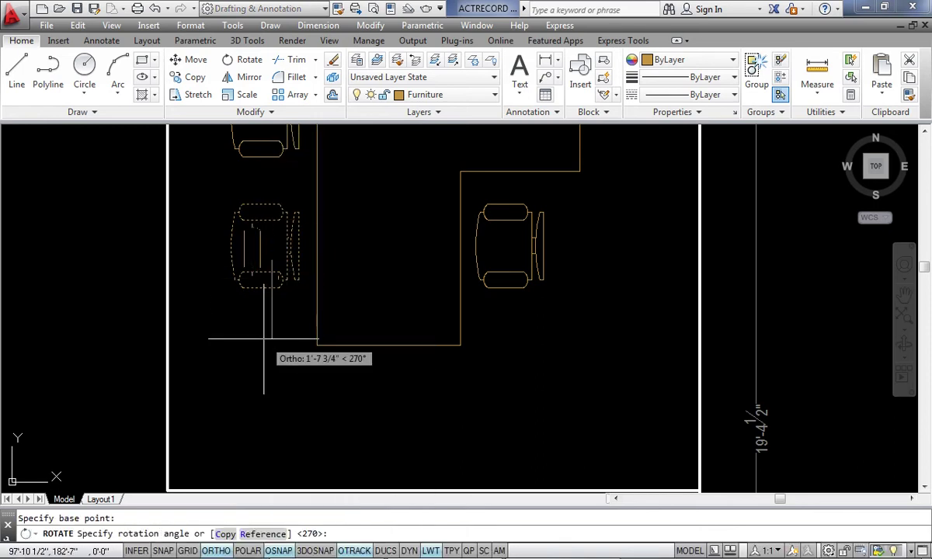
{"action": "key", "text": "F8"}
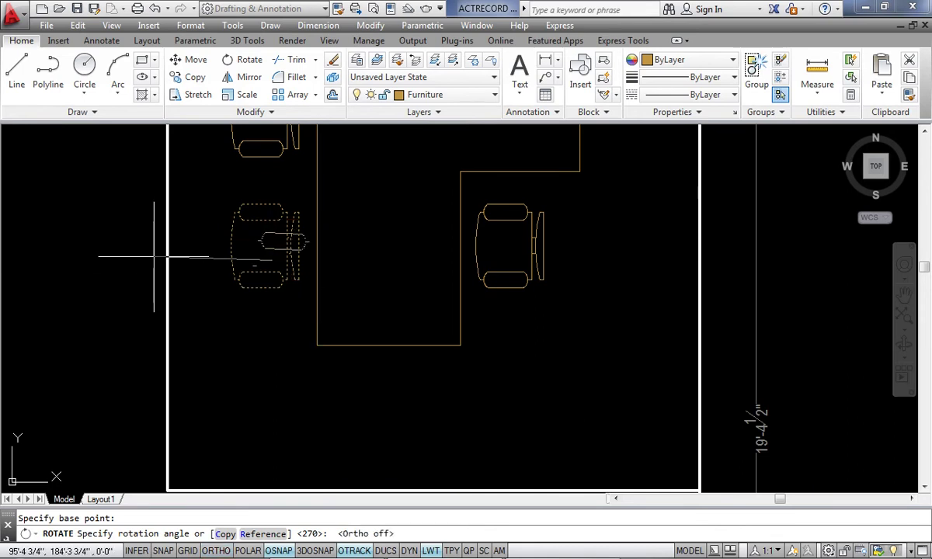
{"action": "key", "text": "F8"}
{"action": "left_click", "coordinate": [146, 261]}
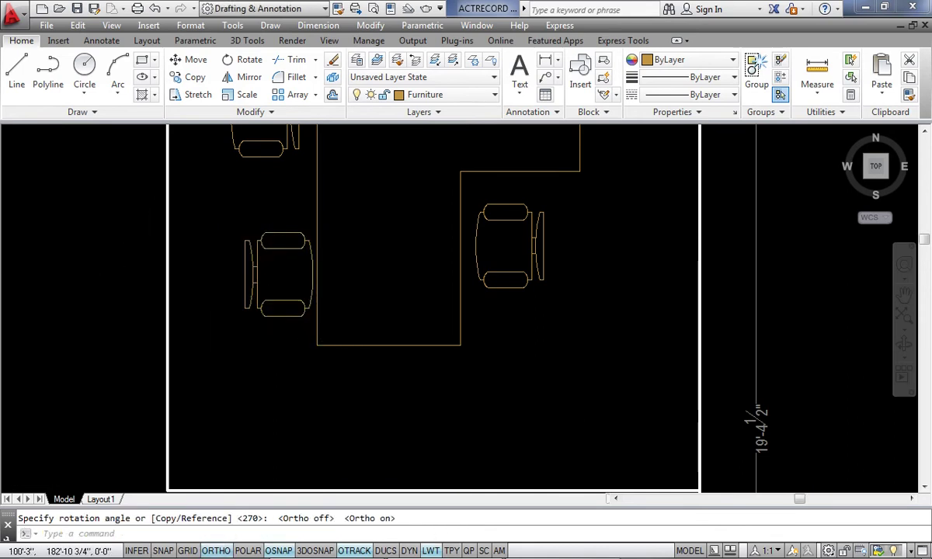
- Rotate the upper chair on the desk's left side by 180° with Ortho so that it faces the desk
{"action": "scroll", "coordinate": [295, 198], "scroll_direction": "up", "scroll_amount": 4}
{"action": "left_click", "coordinate": [287, 185]}
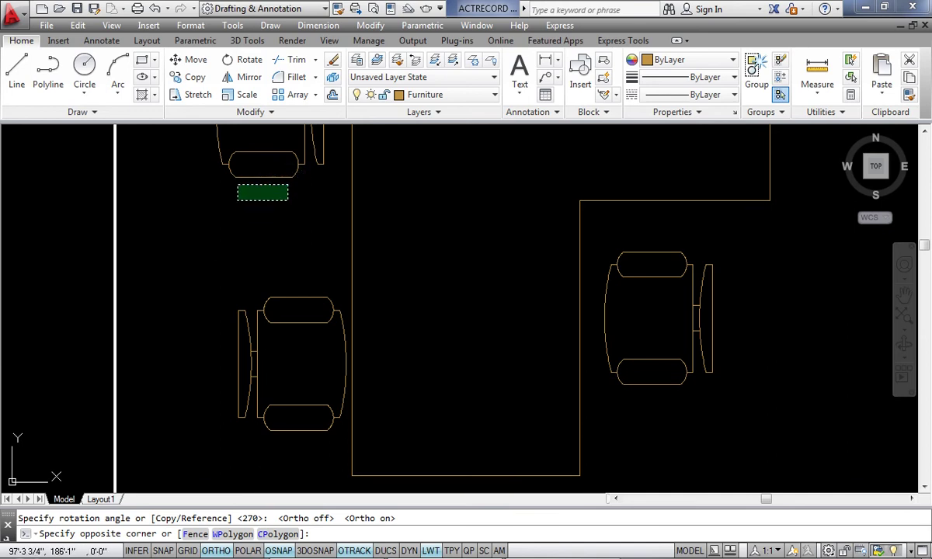
{"action": "left_click", "coordinate": [235, 166]}
{"action": "scroll", "coordinate": [280, 278], "scroll_direction": "down", "scroll_amount": 4}
{"action": "scroll", "coordinate": [276, 218], "scroll_direction": "up", "scroll_amount": 2}
{"action": "right_click", "coordinate": [270, 203]}
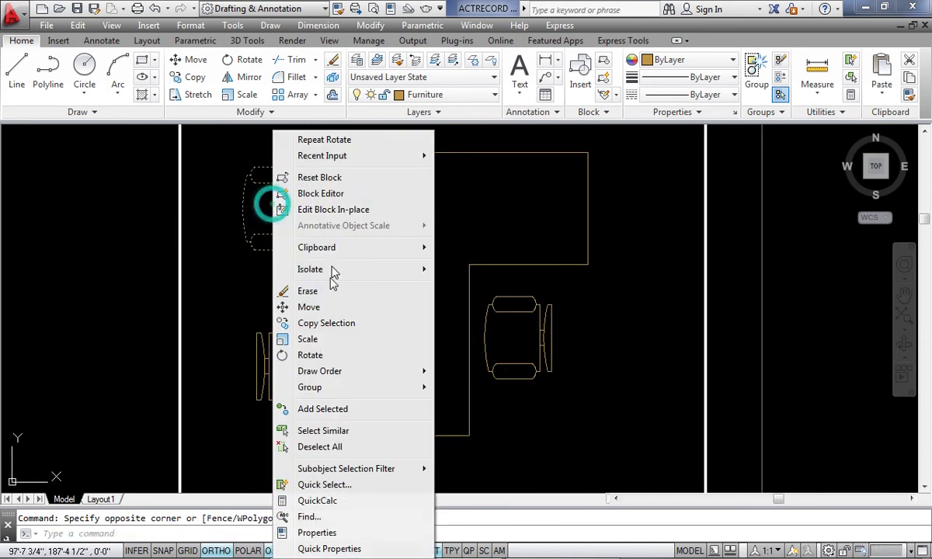
{"action": "left_click", "coordinate": [310, 356]}
{"action": "left_click", "coordinate": [267, 225]}
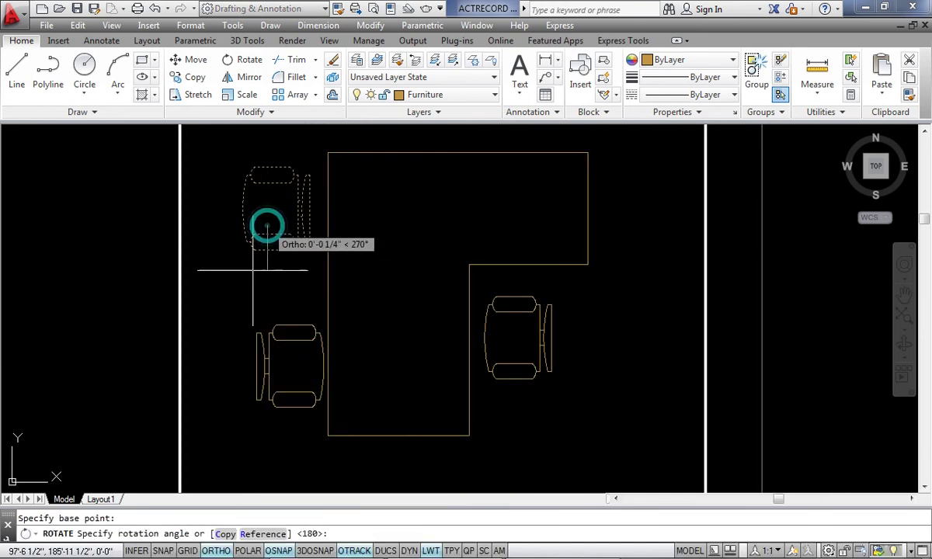
{"action": "left_click", "coordinate": [135, 263]}
{"action": "key", "text": "Escape"}
- Move the upper left chair by its grip to the right with Ortho off, close to the desk's edge and roughly aligned with the lower chair
{"action": "left_click", "coordinate": [288, 277]}
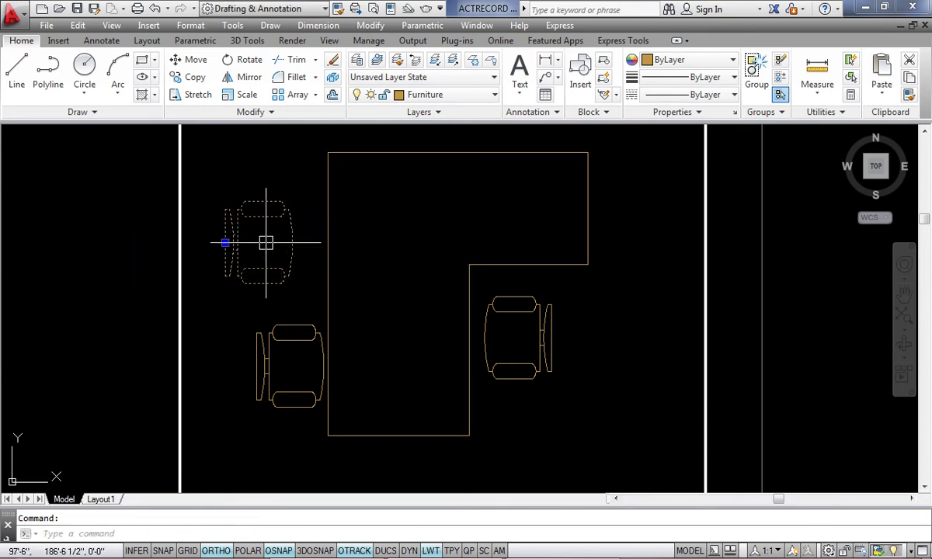
{"action": "left_click", "coordinate": [225, 244]}
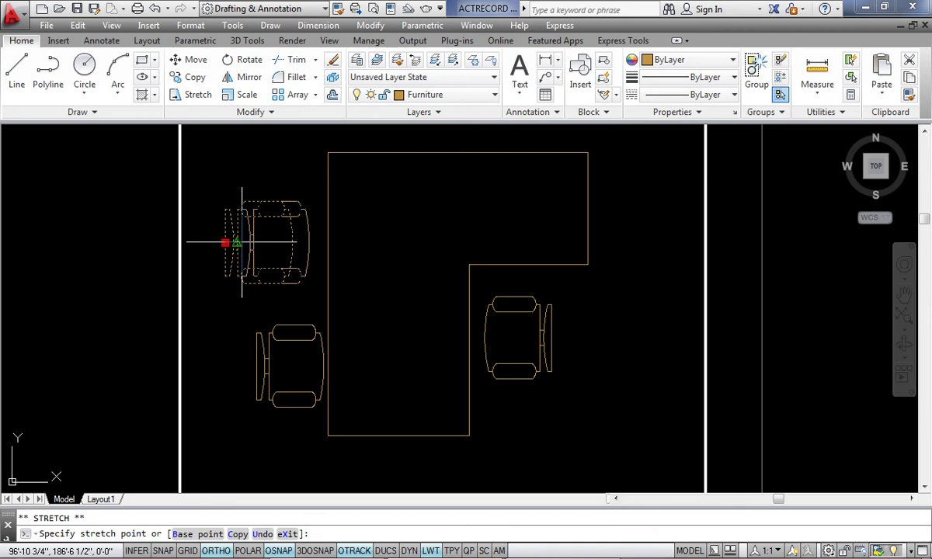
{"action": "key", "text": "F8"}
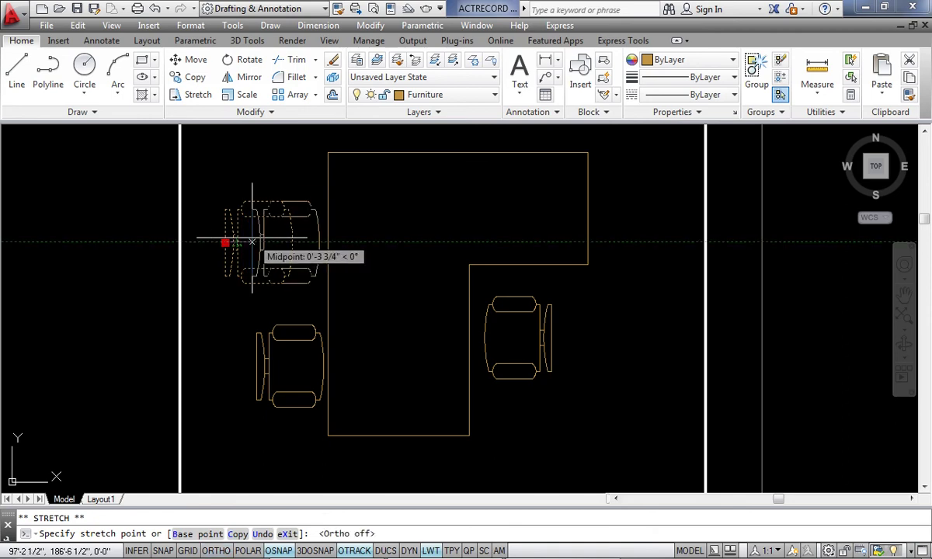
{"action": "left_click", "coordinate": [253, 241]}
{"action": "left_click", "coordinate": [295, 342]}
{"action": "scroll", "coordinate": [302, 294], "scroll_direction": "down", "scroll_amount": 4}
{"action": "key", "text": "Escape"}
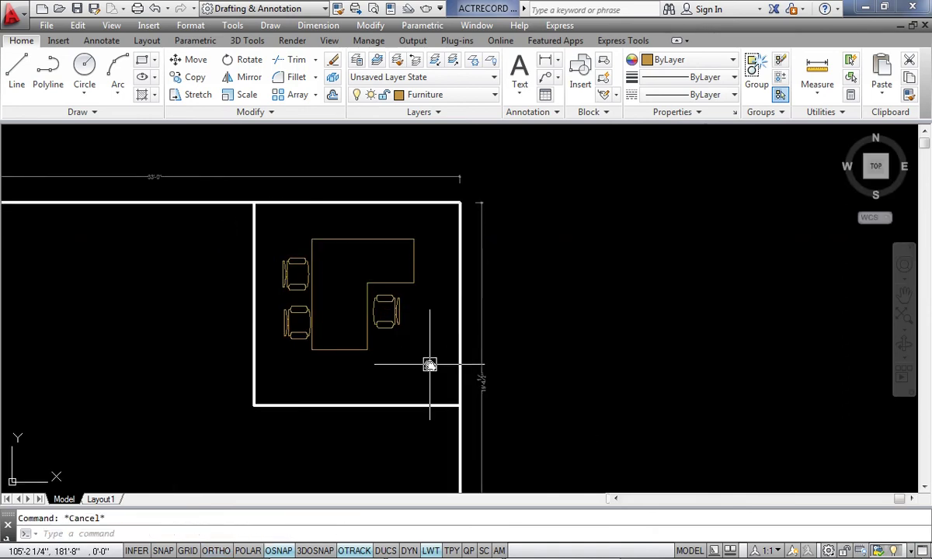
- Shorten the corner room's left wall by stretching its lower endpoint straight up, leaving a door opening at the room's lower-left corner
{"action": "middle_click", "coordinate": [593, 317]}
{"action": "middle_click", "coordinate": [593, 316]}
{"action": "scroll", "coordinate": [662, 252], "scroll_direction": "up", "scroll_amount": 2}
{"action": "middle_click_drag", "start_coordinate": [693, 256], "coordinate": [528, 320]}
{"action": "middle_click_drag", "start_coordinate": [307, 427], "coordinate": [391, 319]}
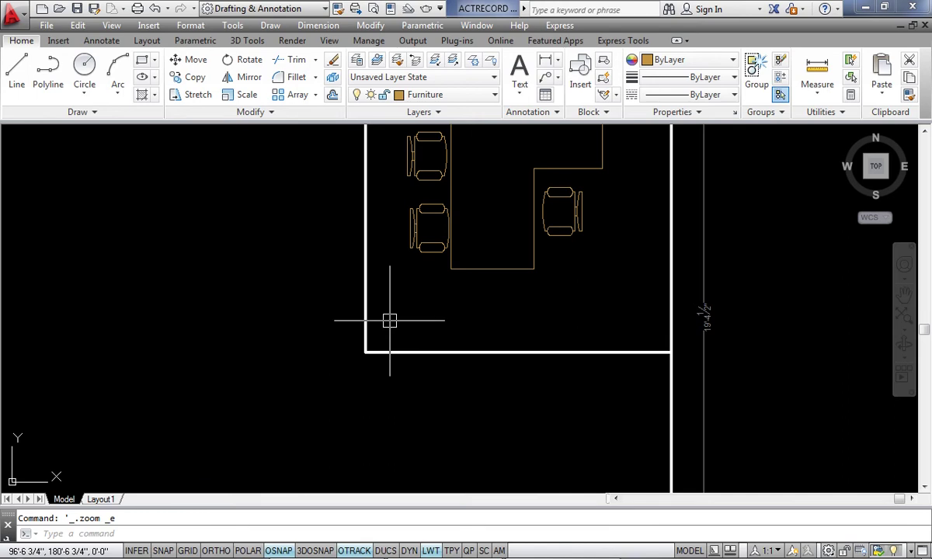
{"action": "left_click", "coordinate": [365, 322]}
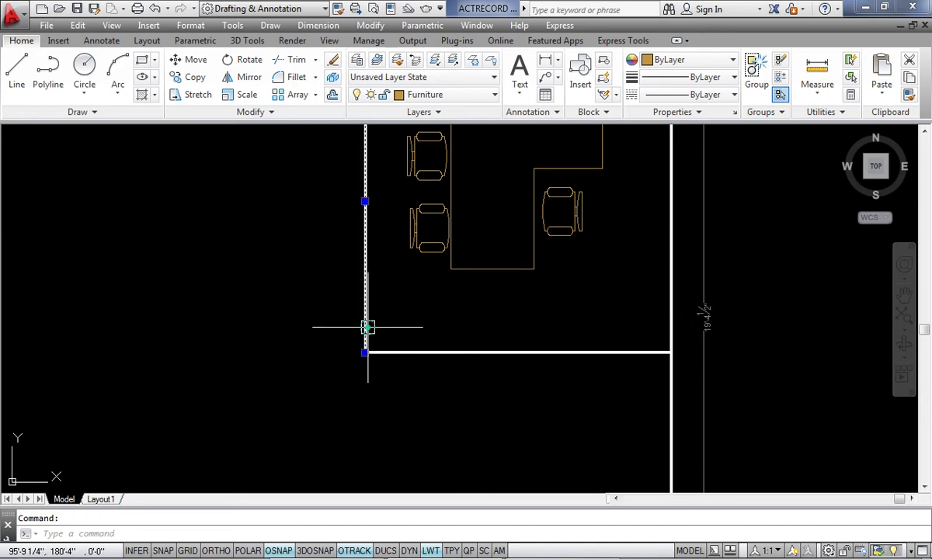
{"action": "left_click", "coordinate": [365, 353]}
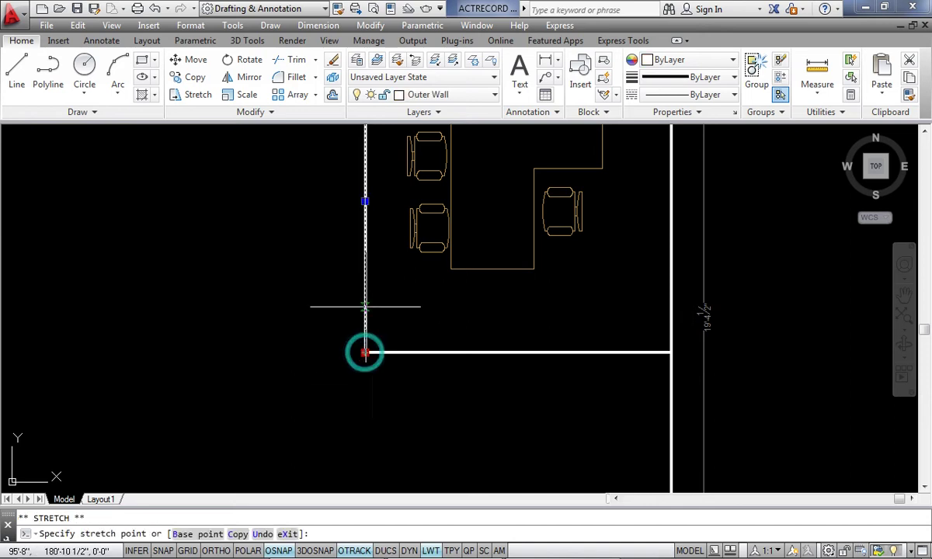
{"action": "left_click", "coordinate": [366, 278]}
{"action": "scroll", "coordinate": [343, 346], "scroll_direction": "down", "scroll_amount": 4}
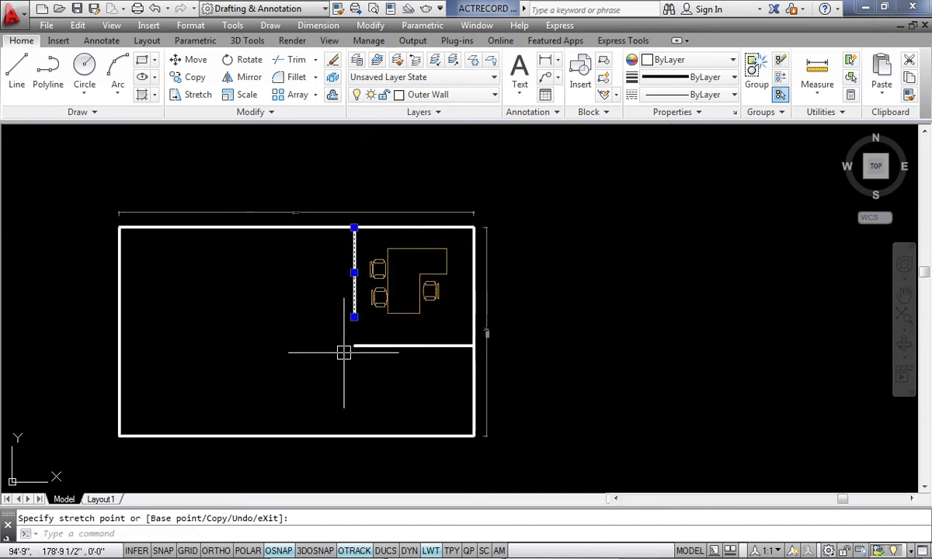
{"action": "key", "text": "Escape"}
- Insert the Door - Imperial block from the Architectural tool palette to the left of the door opening, and close the palettes
{"action": "type", "text": "tp"}
{"action": "key", "text": "Return"}
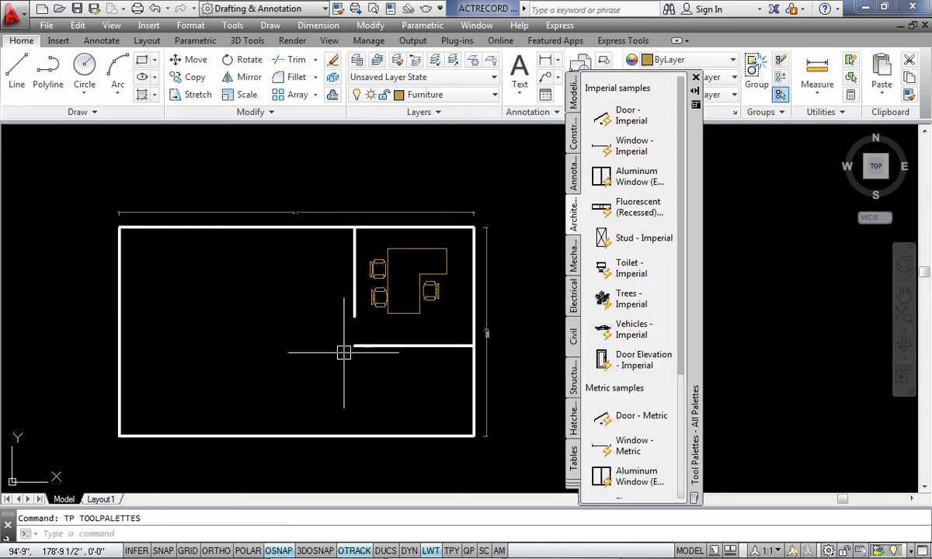
{"action": "left_click", "coordinate": [295, 320]}
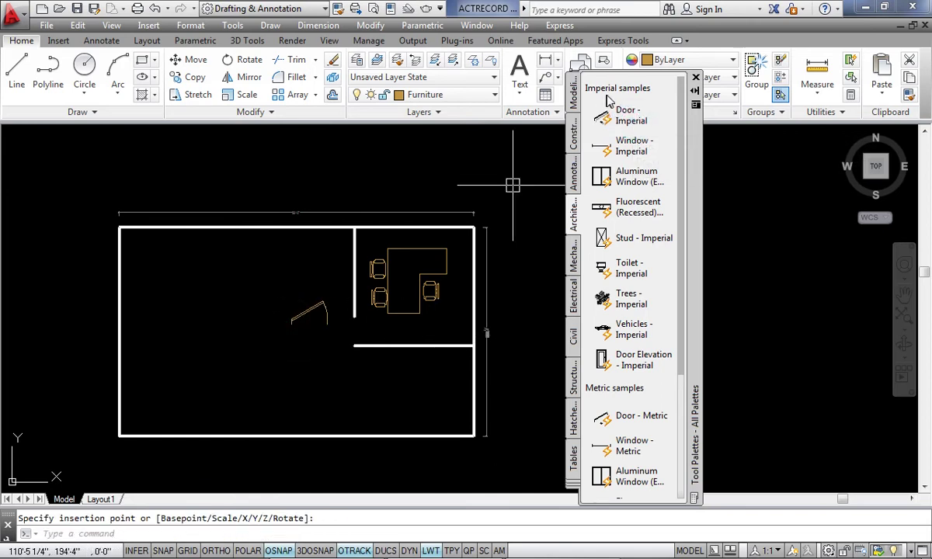
{"action": "left_click", "coordinate": [696, 80]}
{"action": "scroll", "coordinate": [311, 311], "scroll_direction": "up", "scroll_amount": 4}
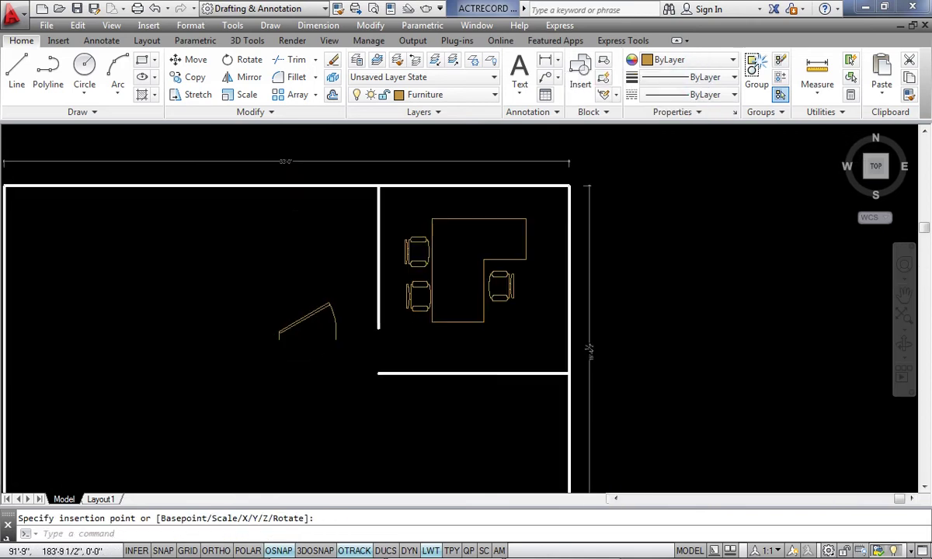
{"action": "left_click", "coordinate": [310, 365]}
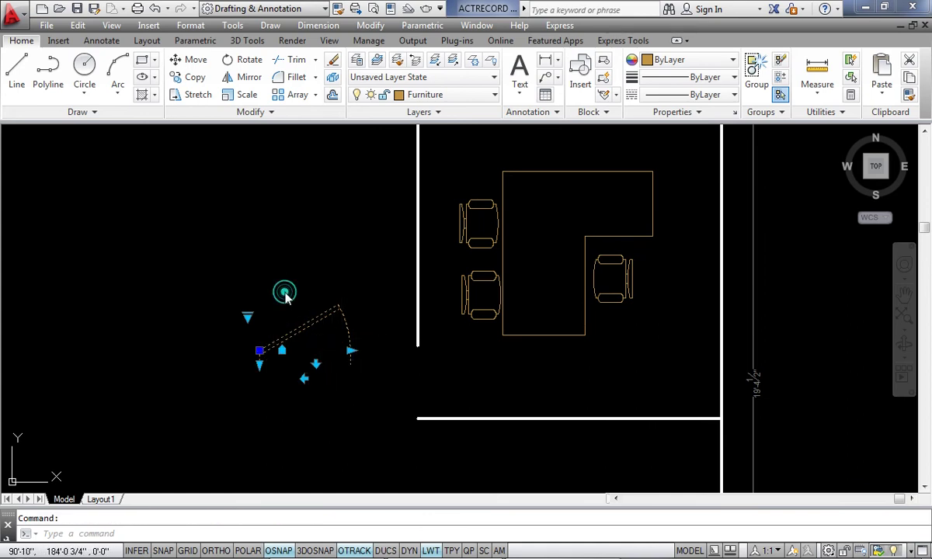
{"action": "right_click", "coordinate": [284, 293]}
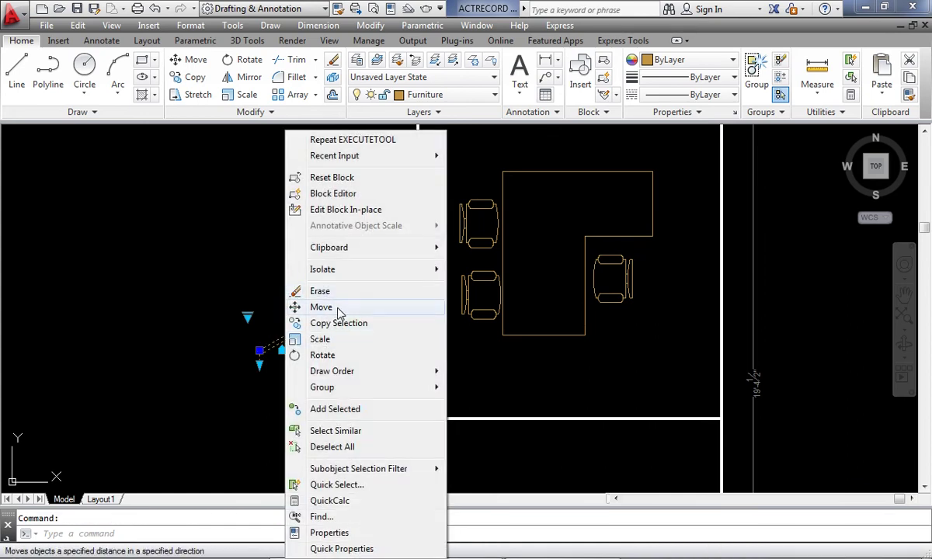
{"action": "left_click", "coordinate": [339, 355]}
{"action": "left_click", "coordinate": [303, 392]}
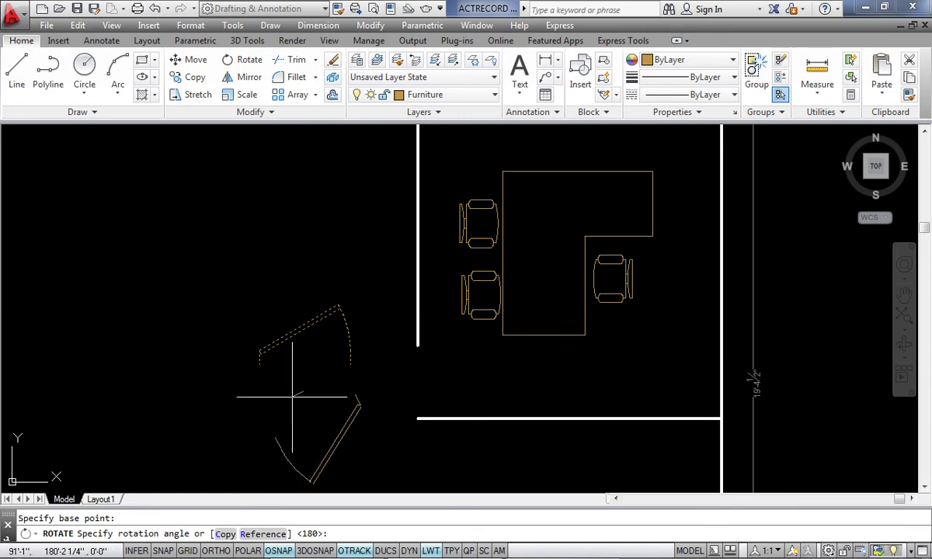
{"action": "key", "text": "F8"}
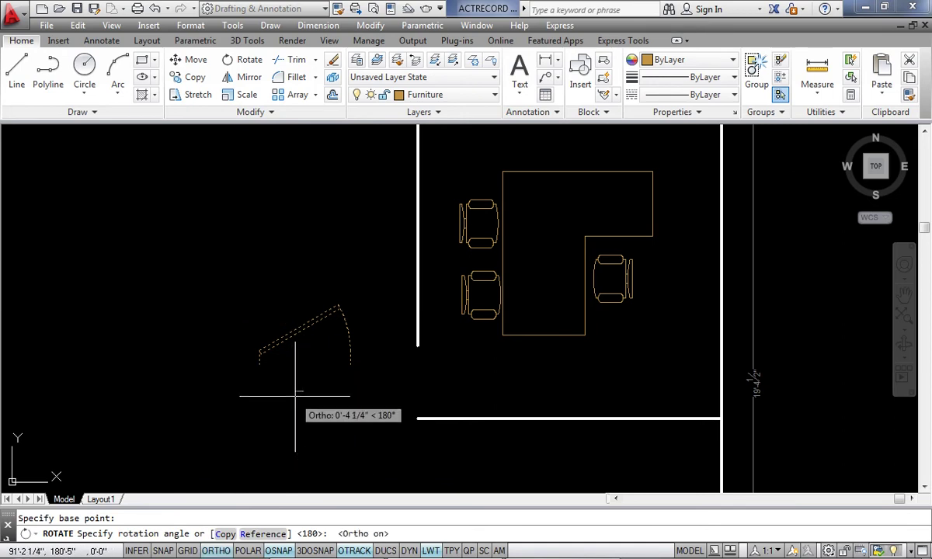
{"action": "key", "text": "Escape"}
- Mirror the door about a vertical line just to its right using Ortho, keeping the source door
{"action": "left_click", "coordinate": [349, 347]}
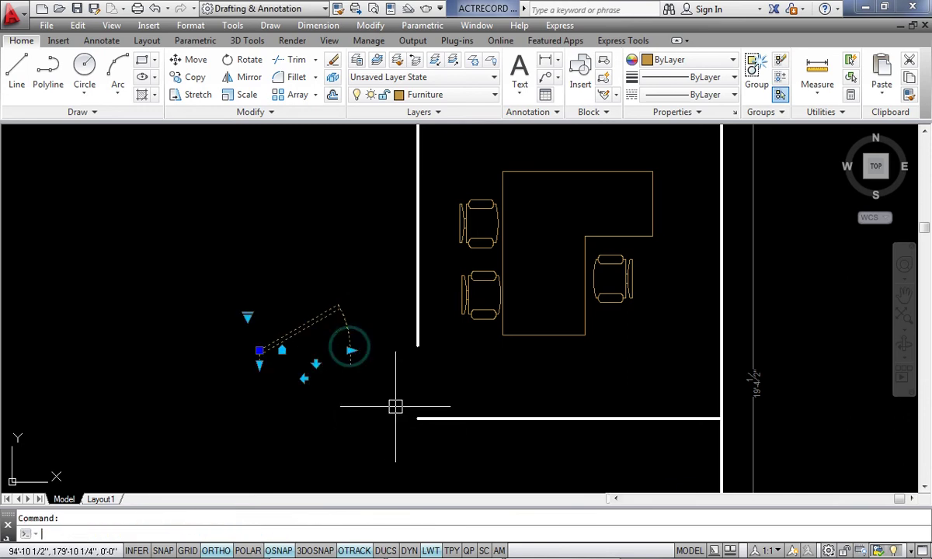
{"action": "type", "text": "mi"}
{"action": "key", "text": "Return"}
{"action": "left_click", "coordinate": [334, 316]}
{"action": "key", "text": "Return"}
{"action": "left_click", "coordinate": [358, 356]}
{"action": "left_click", "coordinate": [377, 294]}
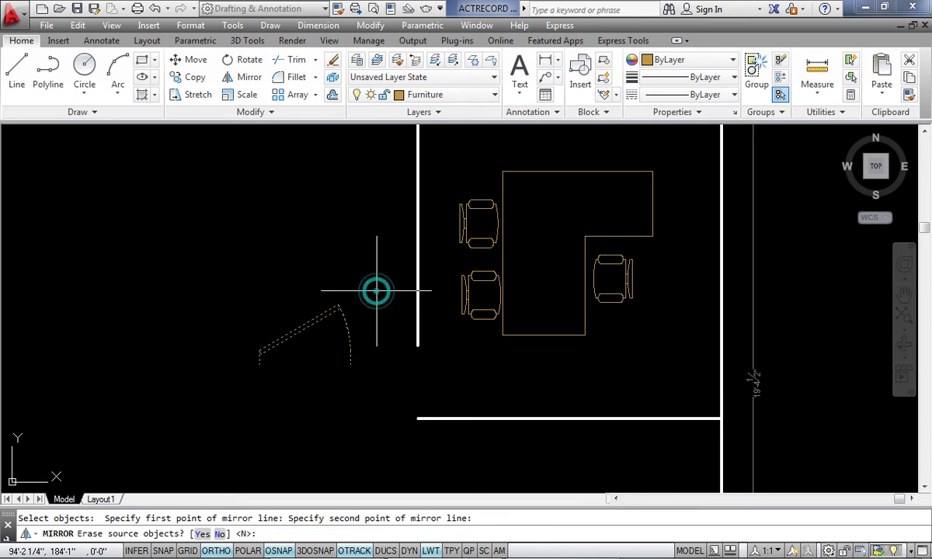
{"action": "key", "text": "Return"}
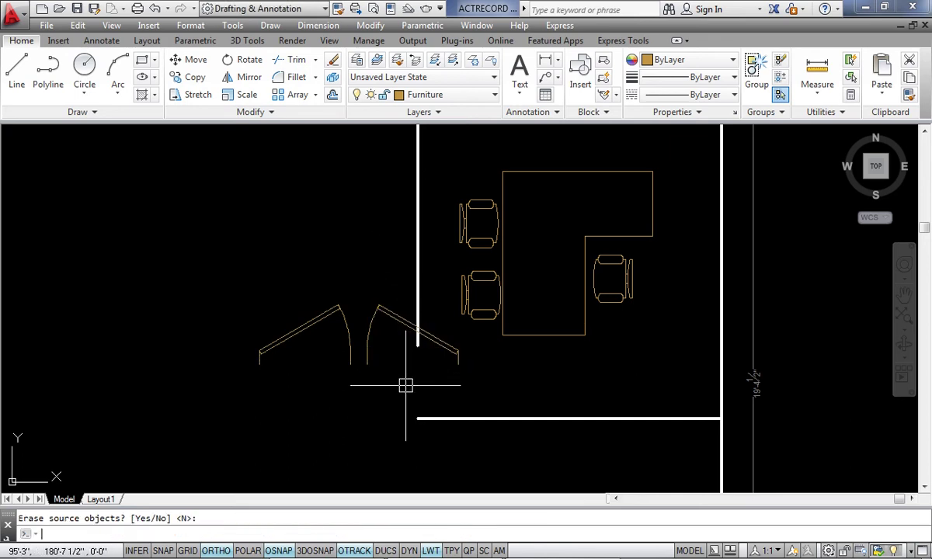
{"action": "key", "text": "Return"}
{"action": "left_click", "coordinate": [430, 346]}
{"action": "left_click", "coordinate": [432, 370]}
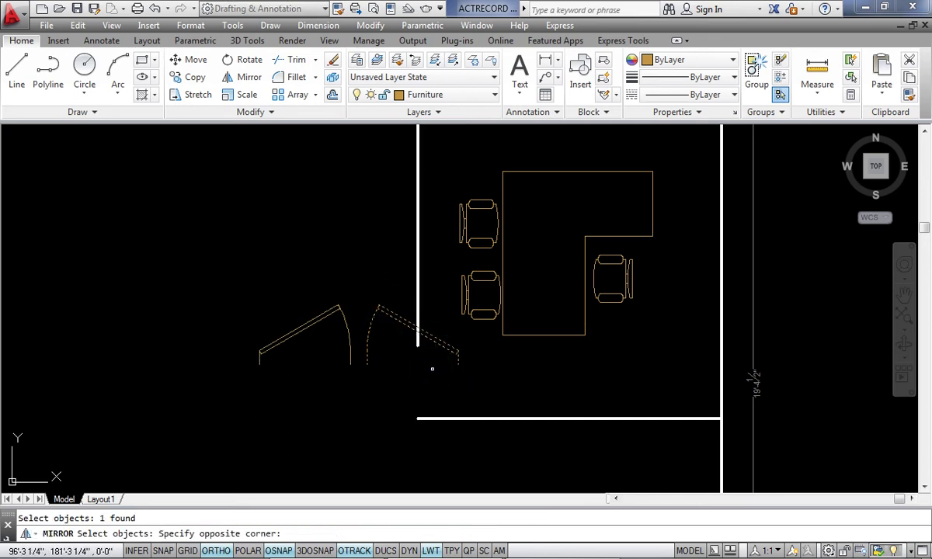
{"action": "left_click", "coordinate": [423, 385]}
{"action": "key", "text": "Escape"}
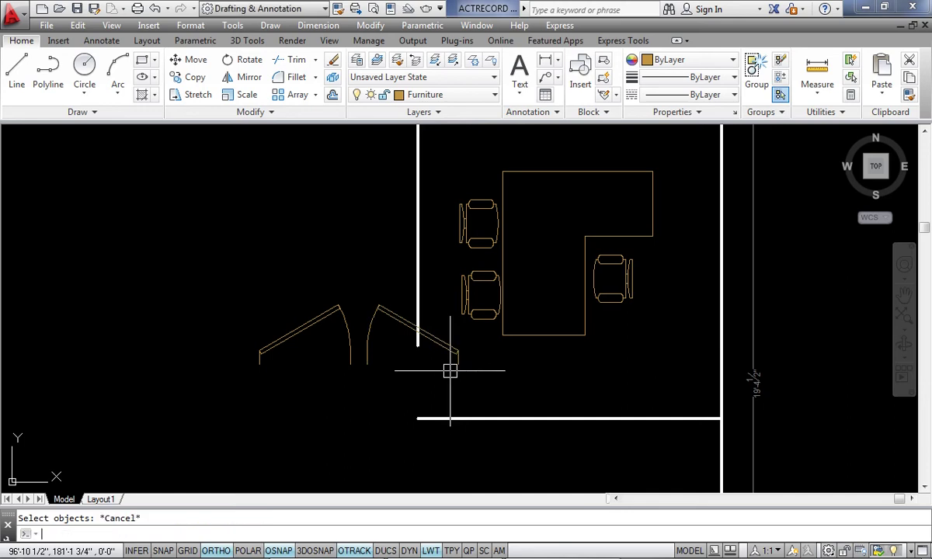
{"action": "type", "text": "mi"}
{"action": "key", "text": "Return"}
{"action": "left_click", "coordinate": [415, 329]}
{"action": "key", "text": "Return"}
{"action": "left_click", "coordinate": [399, 373]}
{"action": "left_click", "coordinate": [489, 373]}
{"action": "key", "text": "Escape"}
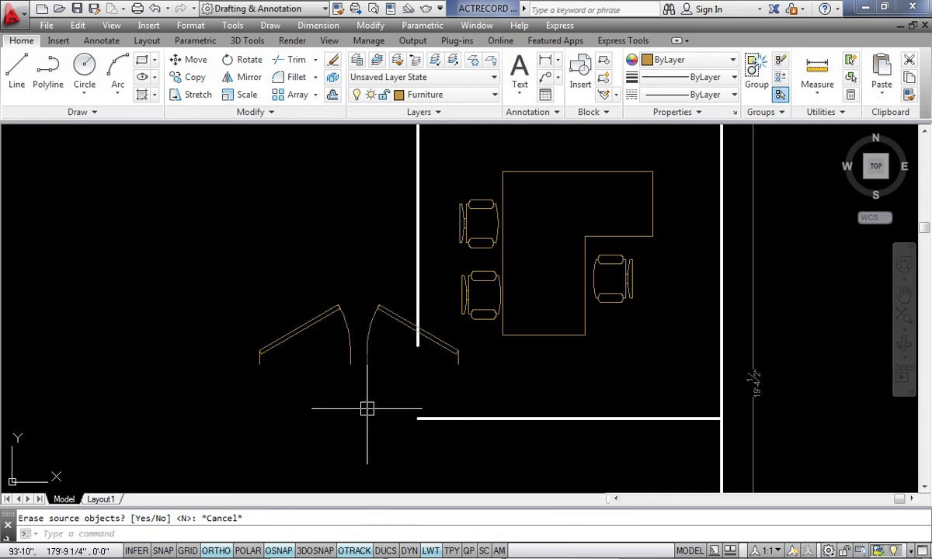
- Erase the original door, keeping only its mirrored copy
{"action": "type", "text": "e"}
{"action": "key", "text": "Return"}
{"action": "left_click", "coordinate": [308, 319]}
{"action": "key", "text": "Return"}
{"action": "key", "text": "Escape"}
- Move the mirrored door straight left, clear of the wall, and set its opening to Open 90º
{"action": "left_click", "coordinate": [370, 327]}
{"action": "right_click", "coordinate": [306, 284]}
{"action": "left_click", "coordinate": [343, 307]}
{"action": "left_click", "coordinate": [334, 308]}
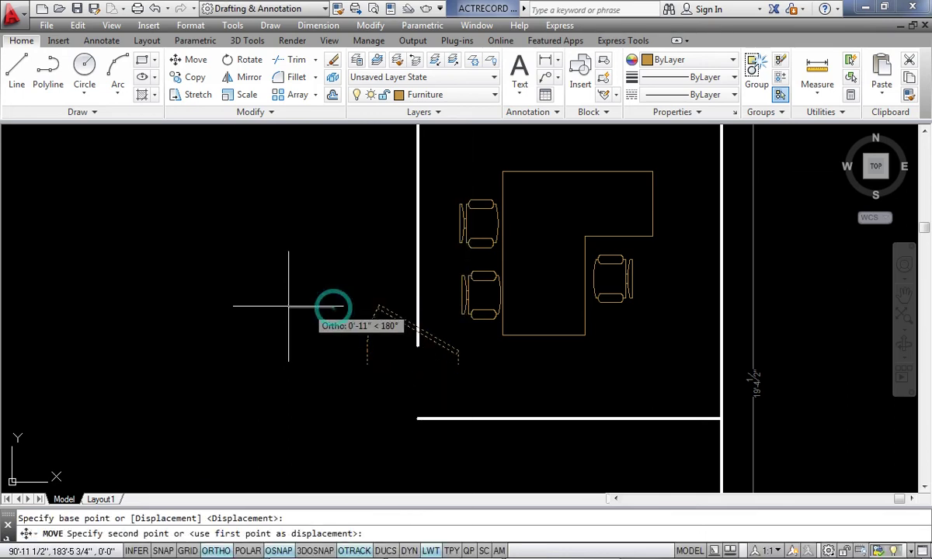
{"action": "left_click", "coordinate": [345, 351]}
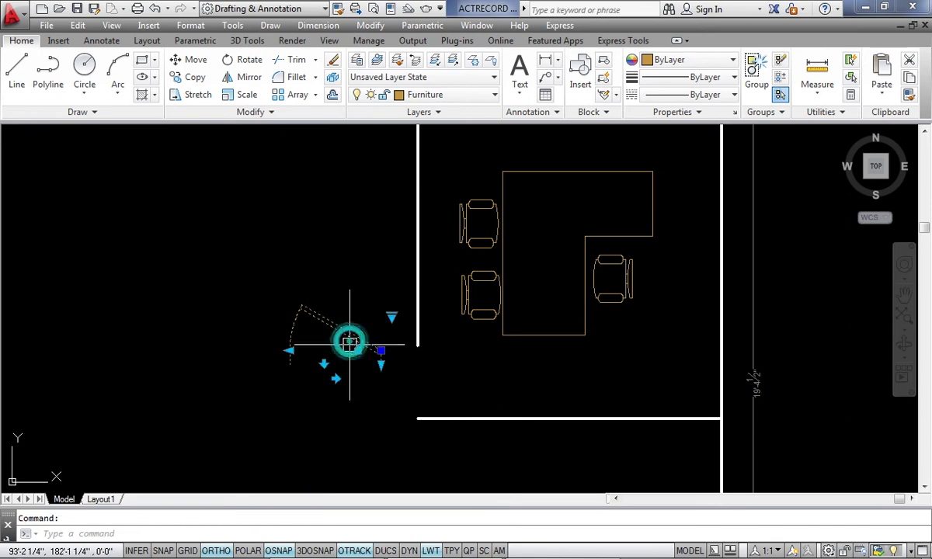
{"action": "left_click", "coordinate": [391, 317]}
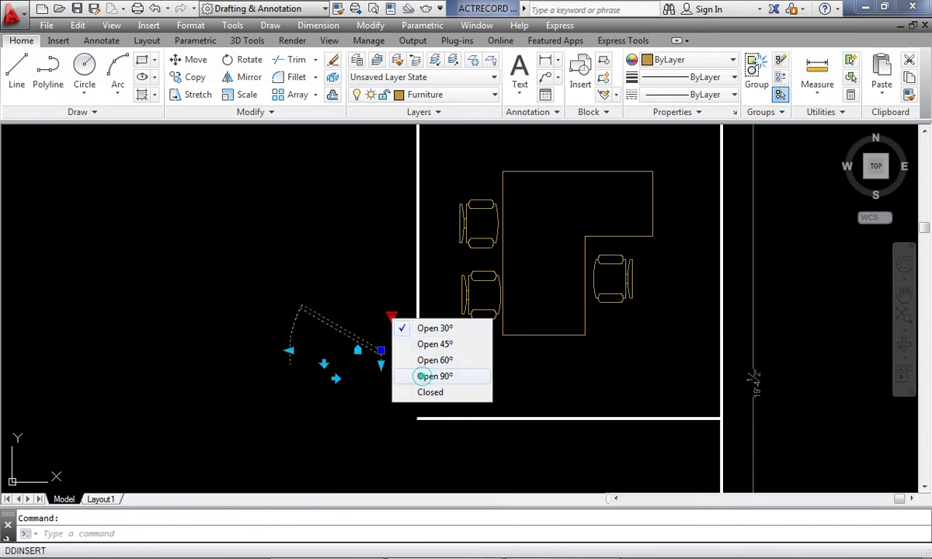
{"action": "left_click", "coordinate": [426, 376]}
- Rotate the door by 270° using Ortho, so its leaf lies horizontally with the hinge at the lower-left
{"action": "right_click", "coordinate": [344, 322]}
{"action": "left_click", "coordinate": [377, 353]}
{"action": "left_click", "coordinate": [345, 330]}
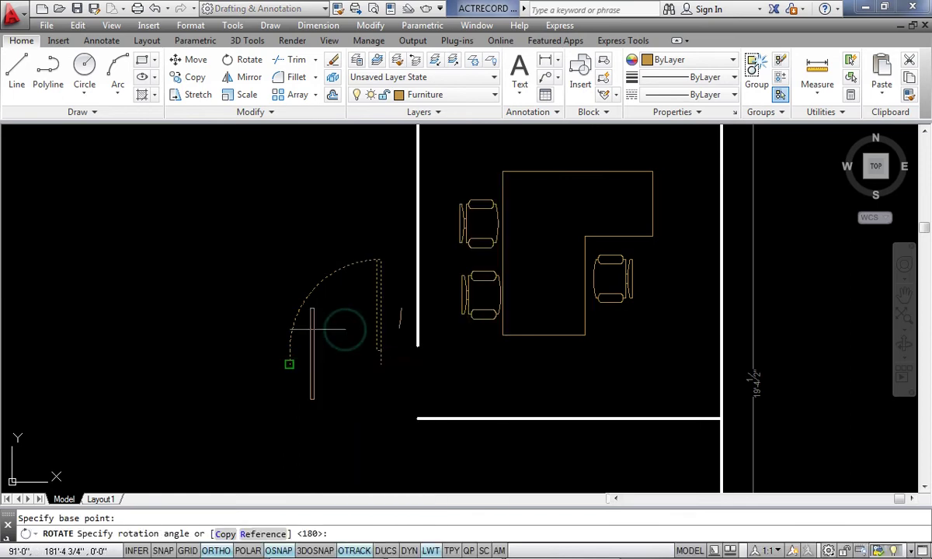
{"action": "key", "text": "F8"}
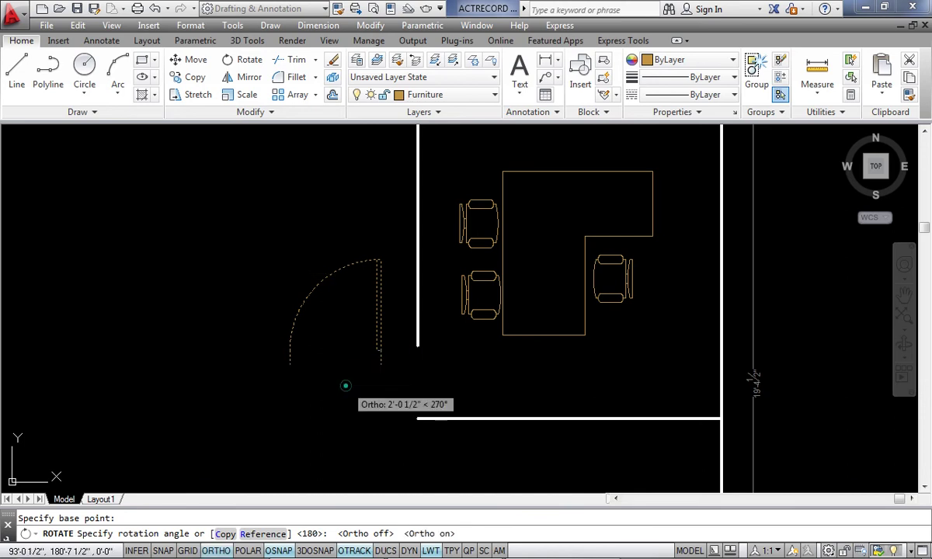
{"action": "key", "text": "F8"}
{"action": "left_click", "coordinate": [368, 366]}
- Move the door by its lower-left hinge end to the left end of the inner room's bottom wall
{"action": "right_click", "coordinate": [342, 324]}
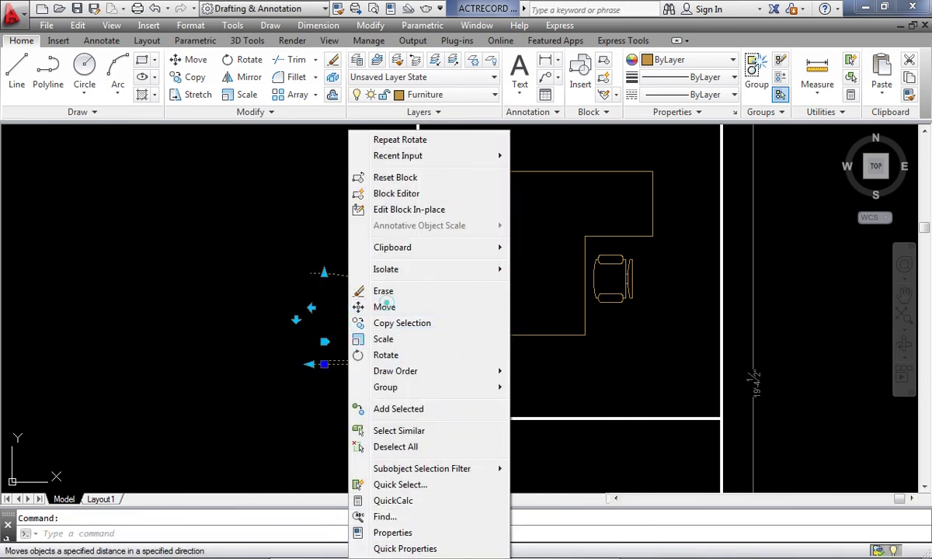
{"action": "left_click", "coordinate": [381, 307]}
{"action": "left_click", "coordinate": [317, 365]}
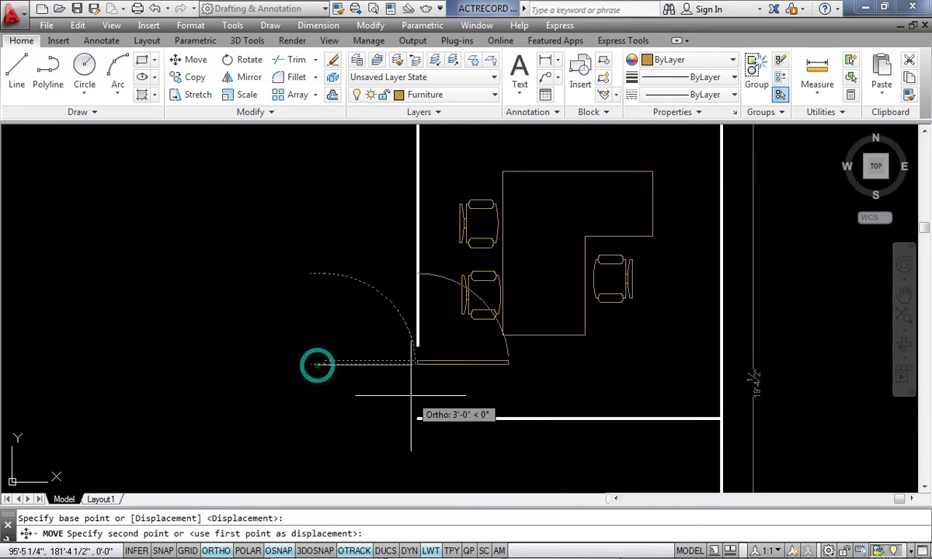
{"action": "key", "text": "Escape"}
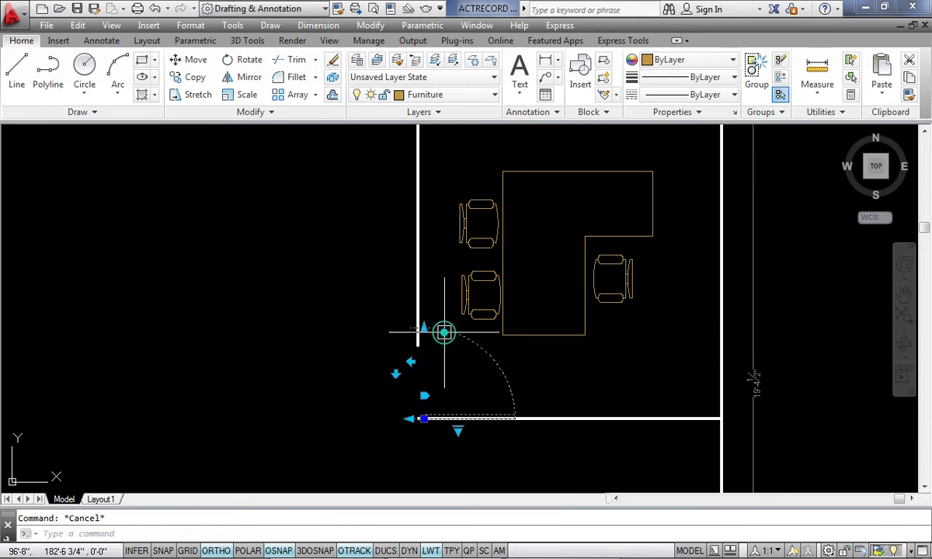
- Stretch the lower endpoint of the inner room's left wall straight up to the door arc's upper end
{"action": "scroll", "coordinate": [442, 334], "scroll_direction": "up", "scroll_amount": 4}
{"action": "left_click", "coordinate": [373, 304]}
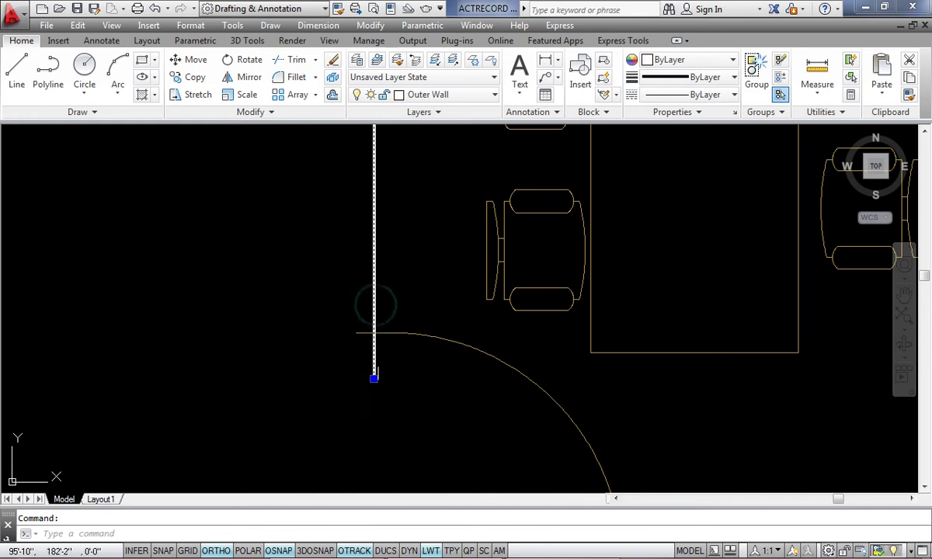
{"action": "left_click", "coordinate": [374, 379]}
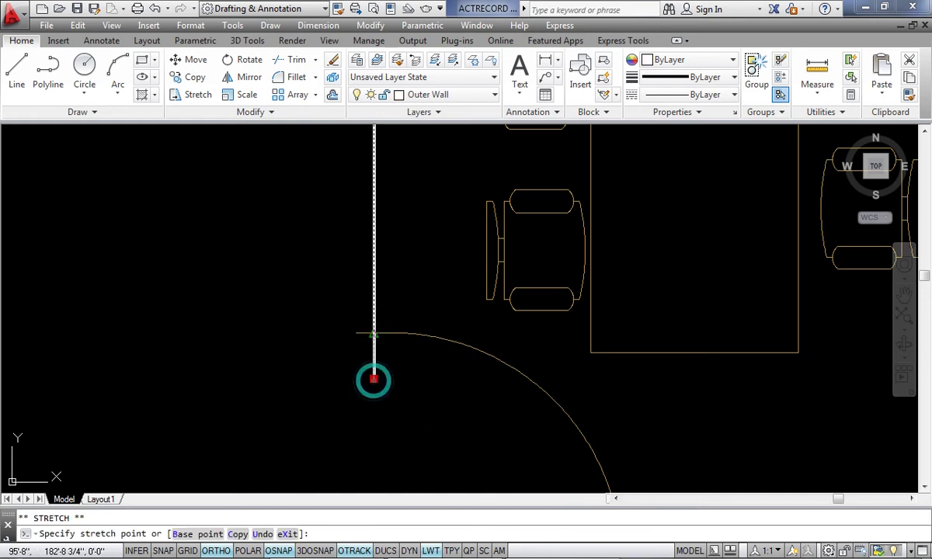
{"action": "left_click", "coordinate": [374, 334]}
{"action": "key", "text": "Escape"}
- Set the door's opening to Open 45º
{"action": "left_click", "coordinate": [395, 340]}
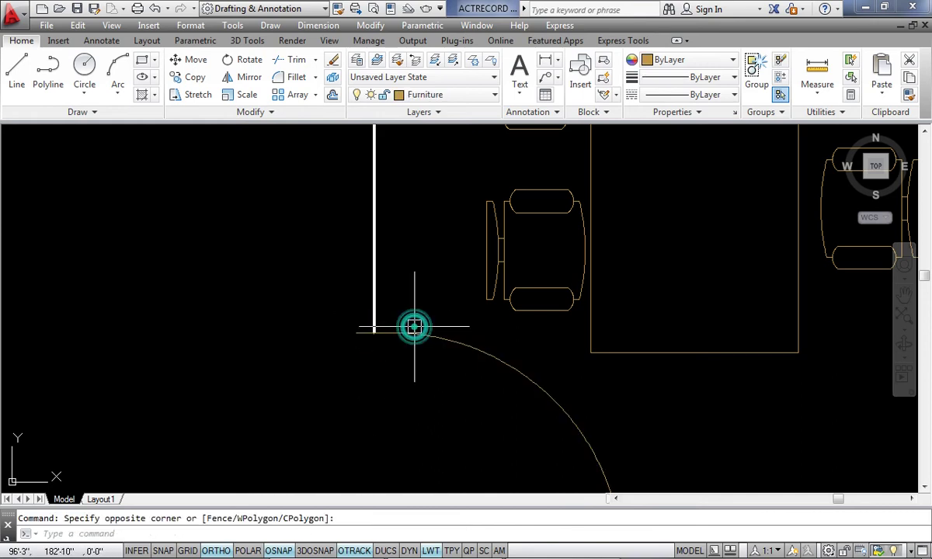
{"action": "left_click", "coordinate": [392, 333]}
{"action": "scroll", "coordinate": [388, 335], "scroll_direction": "down", "scroll_amount": 5}
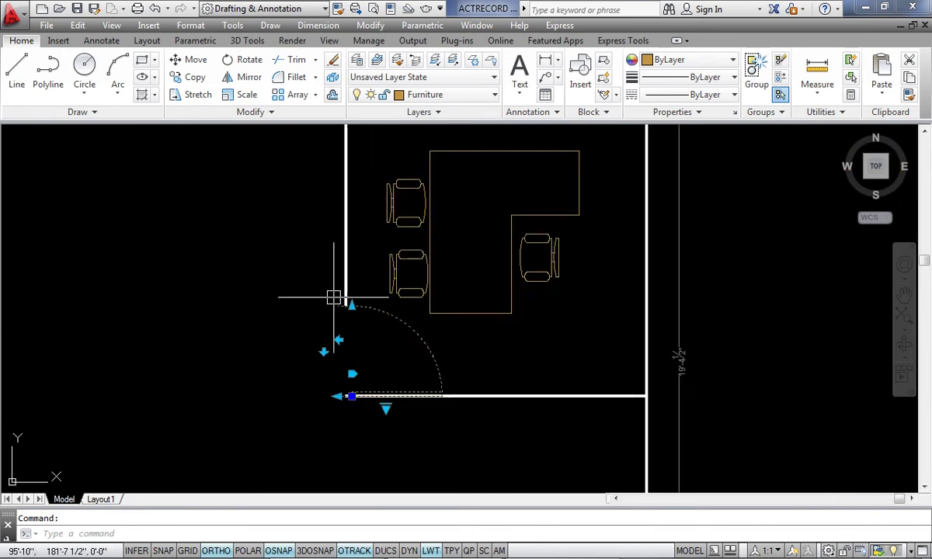
{"action": "key", "text": "Escape"}
{"action": "scroll", "coordinate": [398, 353], "scroll_direction": "up", "scroll_amount": 2}
{"action": "left_click", "coordinate": [399, 351]}
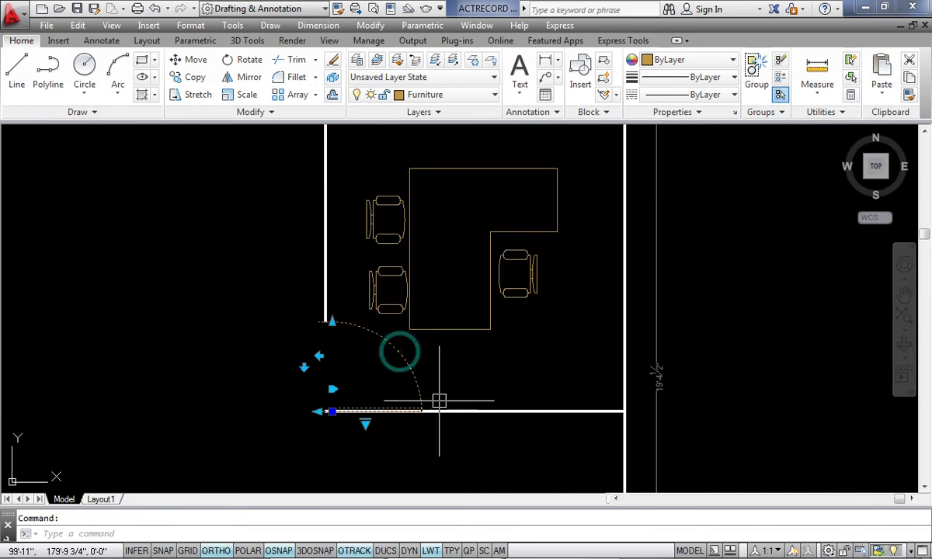
{"action": "left_click", "coordinate": [365, 425]}
{"action": "left_click", "coordinate": [406, 451]}
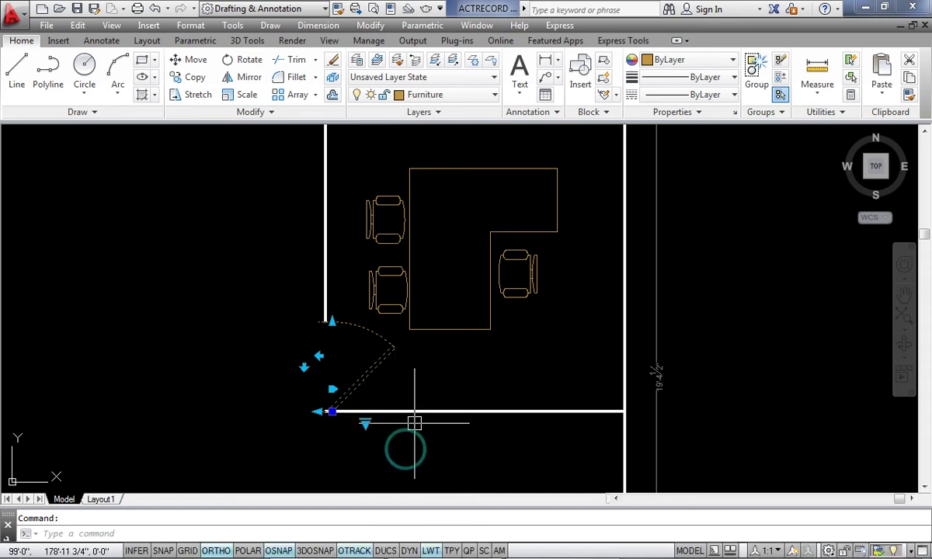
{"action": "key", "text": "Escape"}
{"action": "scroll", "coordinate": [458, 346], "scroll_direction": "down", "scroll_amount": 2}
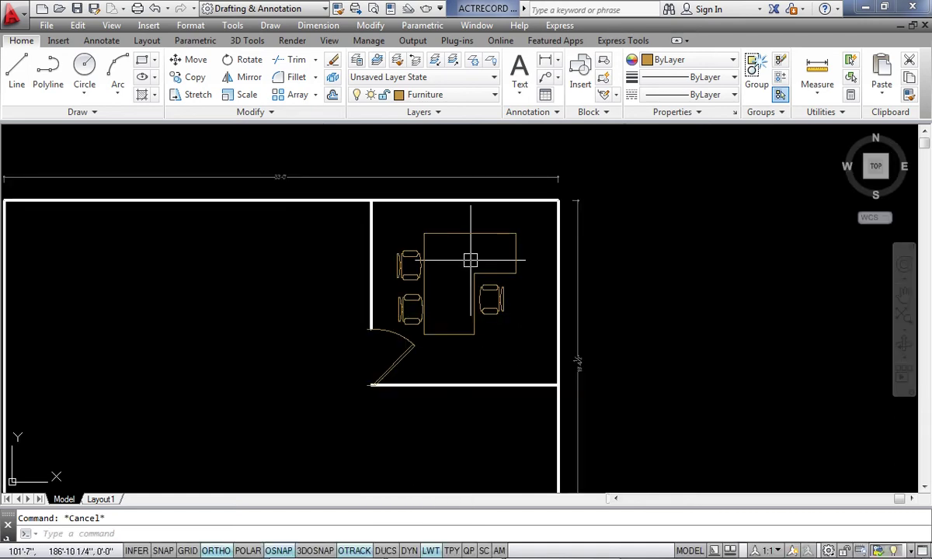
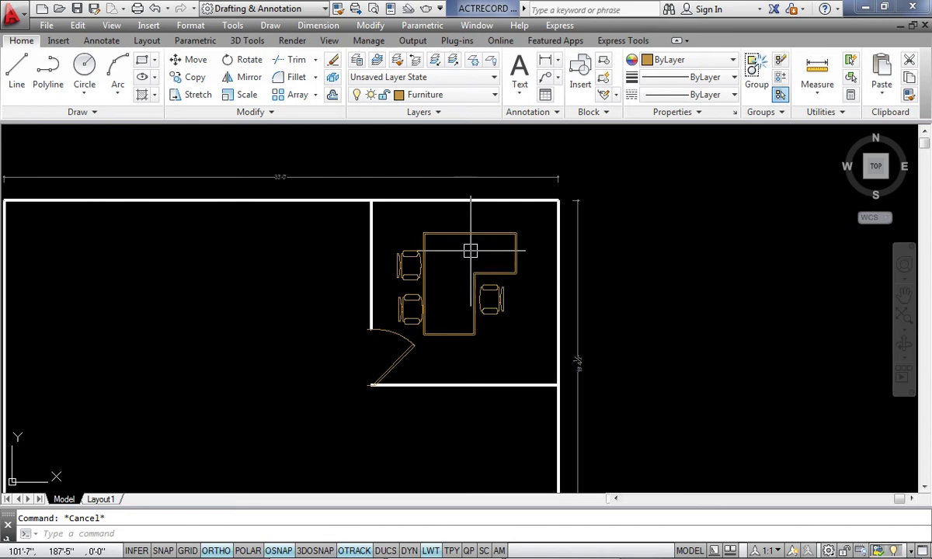
- Make the Hatch layer current and save the drawing
{"action": "left_click", "coordinate": [494, 91]}
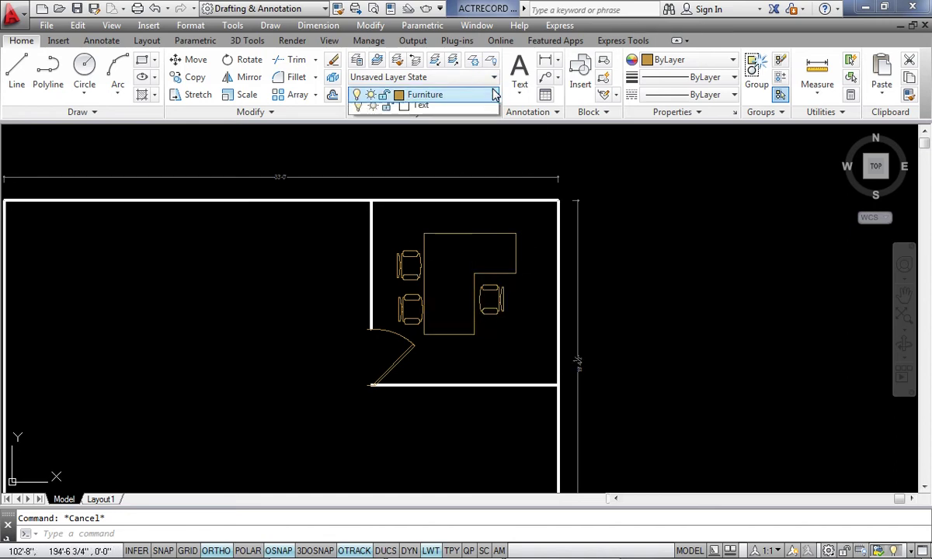
{"action": "left_click", "coordinate": [442, 201]}
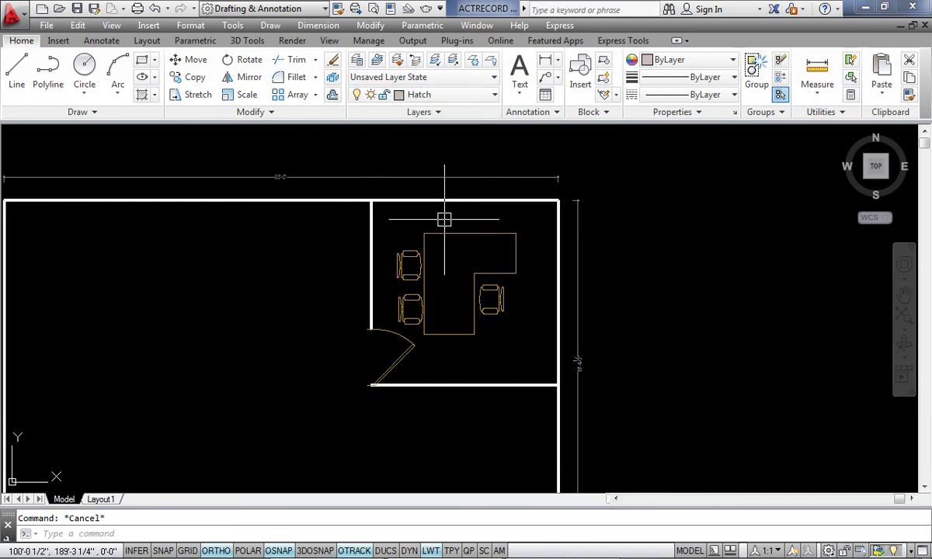
{"action": "key", "text": "ctrl+s"}
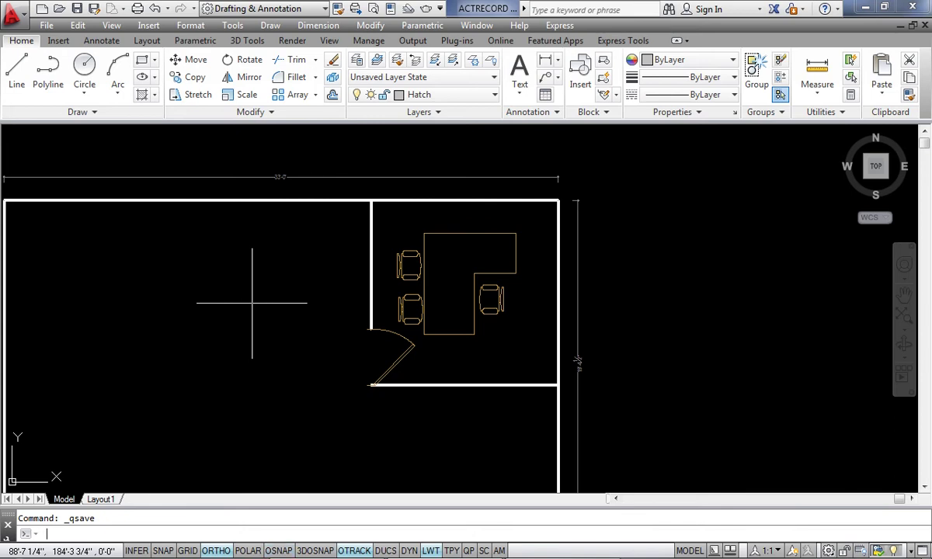
- Hatch the inner room's floor around the desk and chairs, using the ANGLE pattern at scale 1
{"action": "type", "text": "h"}
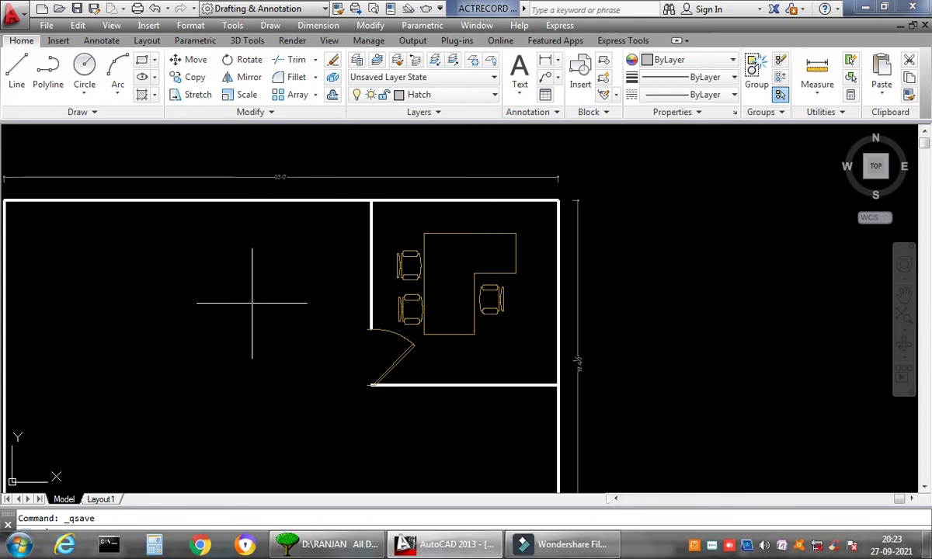
{"action": "key", "text": "Return"}
{"action": "left_click", "coordinate": [470, 358]}
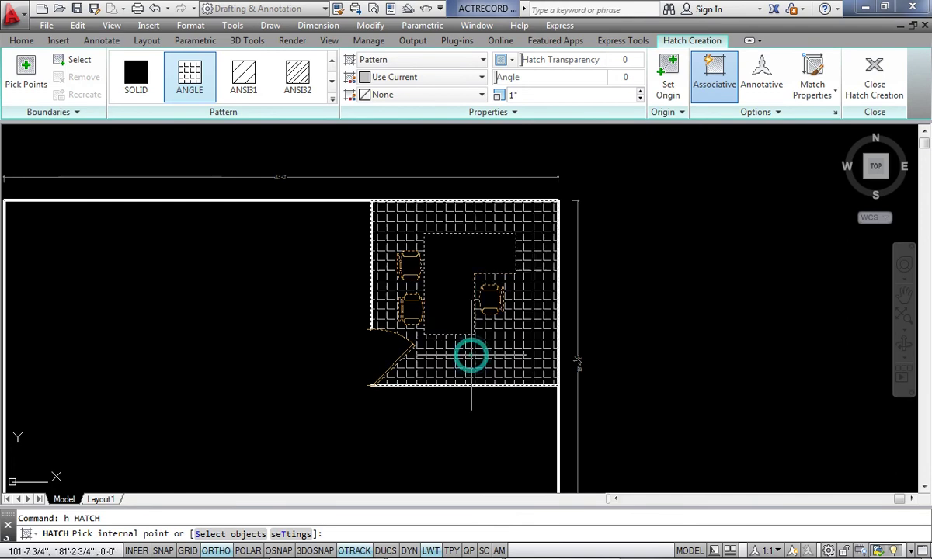
{"action": "right_click", "coordinate": [474, 358]}
{"action": "left_click", "coordinate": [497, 366]}
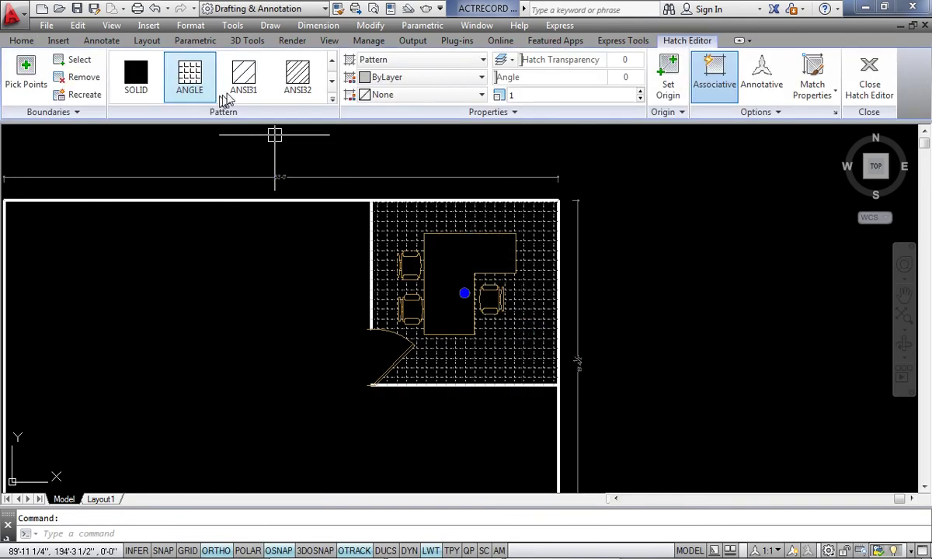
- Change the floor hatch's pattern to ANSI37
{"action": "left_click", "coordinate": [332, 96]}
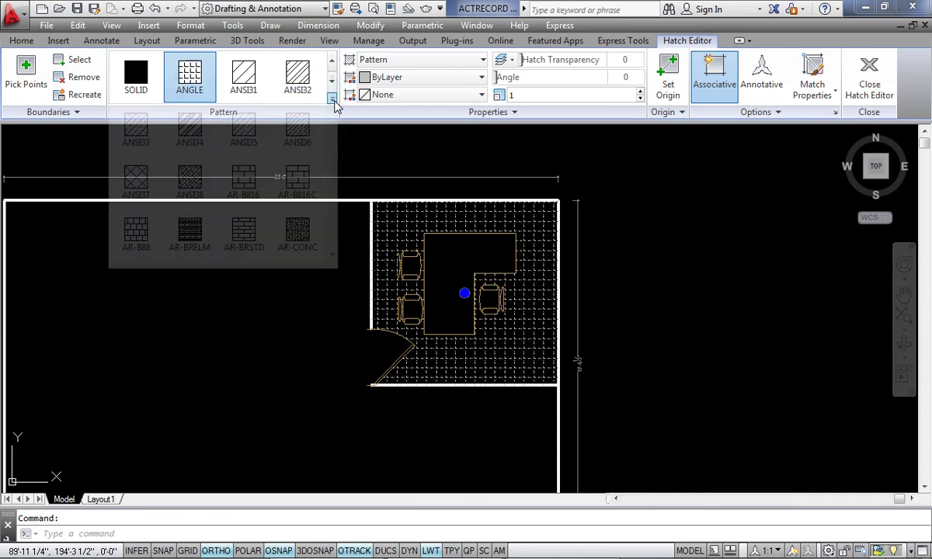
{"action": "left_click", "coordinate": [135, 179]}
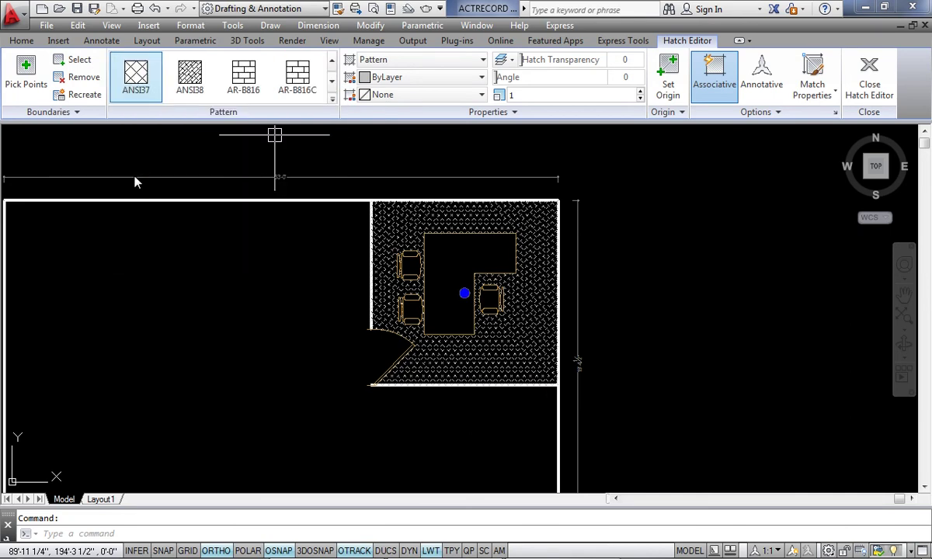
{"action": "scroll", "coordinate": [499, 331], "scroll_direction": "up", "scroll_amount": 2}
{"action": "left_click", "coordinate": [524, 332]}
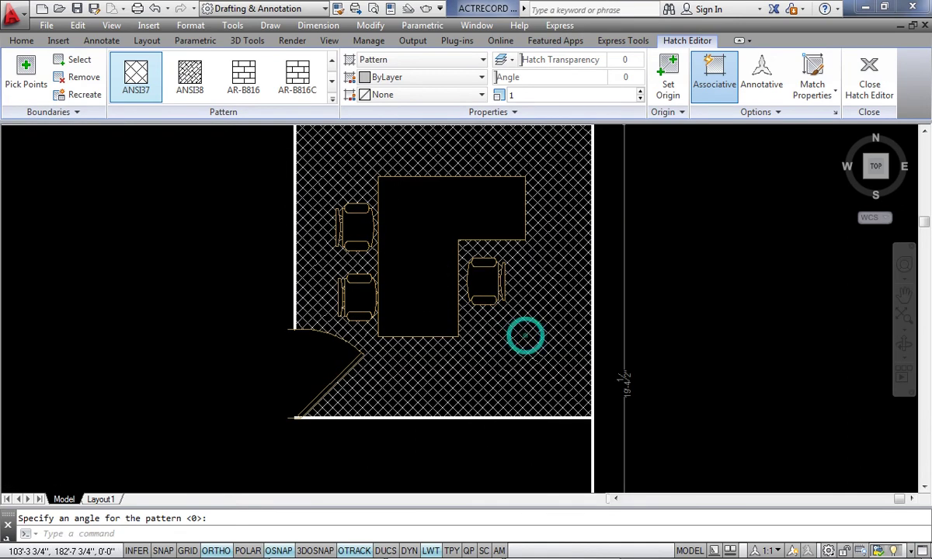
- Set the floor hatch's scale to 3 and close the hatch editing
{"action": "scroll", "coordinate": [526, 336], "scroll_direction": "up", "scroll_amount": 2}
{"action": "left_click", "coordinate": [526, 335]}
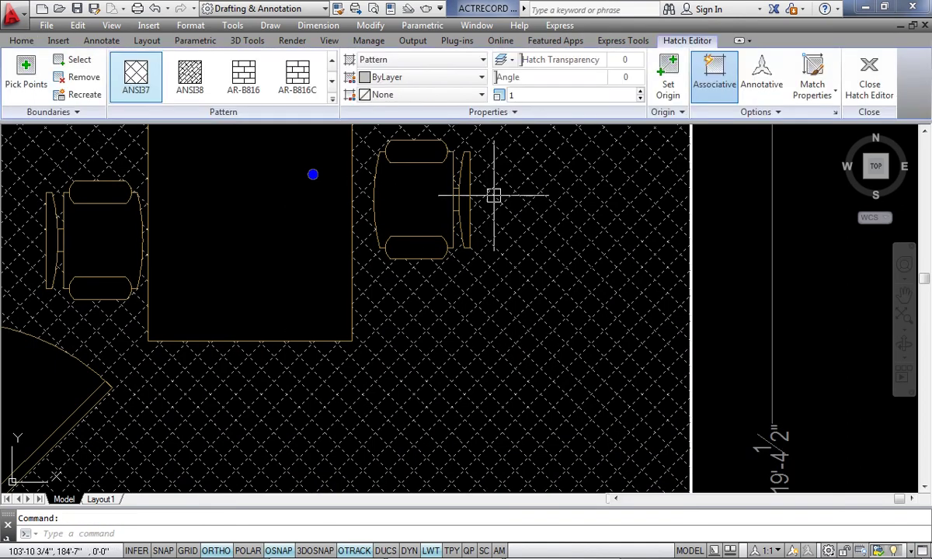
{"action": "left_click", "coordinate": [550, 95]}
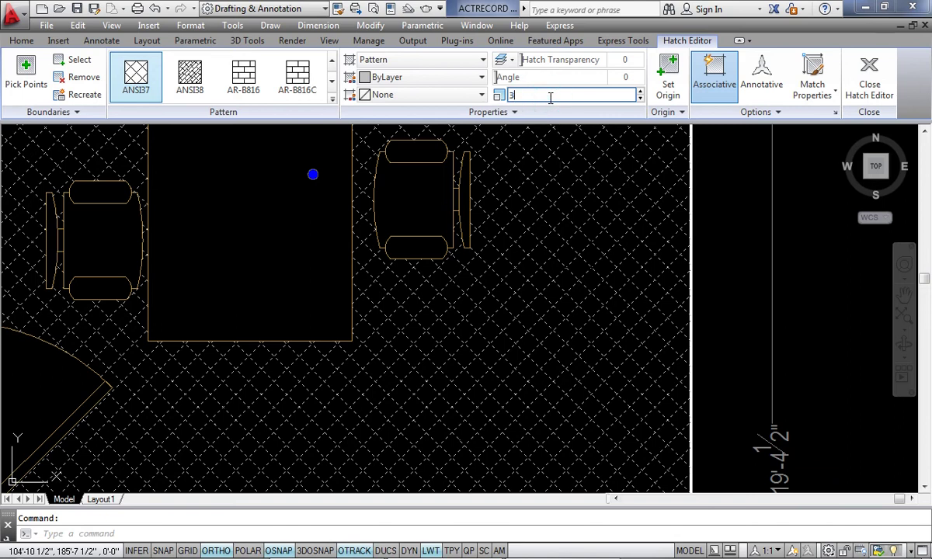
{"action": "type", "text": "3"}
{"action": "key", "text": "Return"}
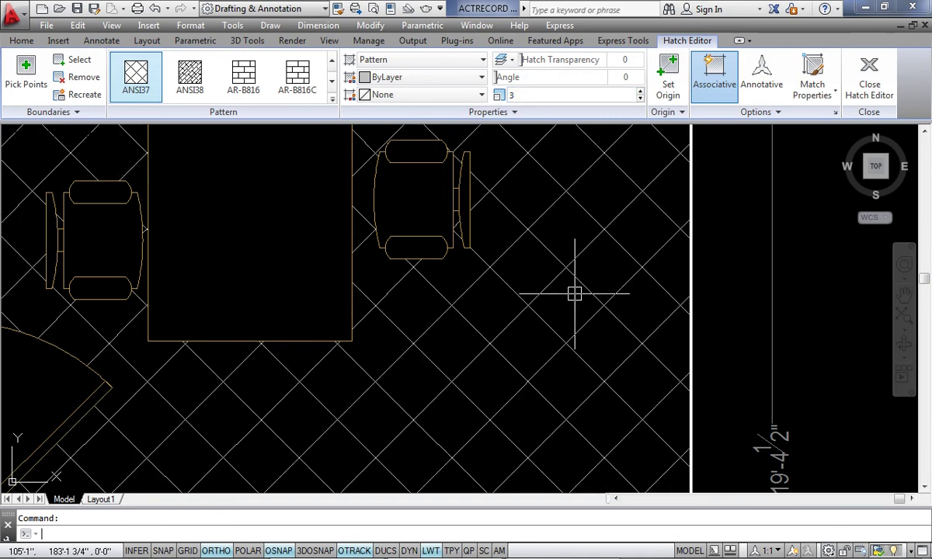
{"action": "key", "text": "Escape"}
{"action": "scroll", "coordinate": [574, 294], "scroll_direction": "down", "scroll_amount": 4}
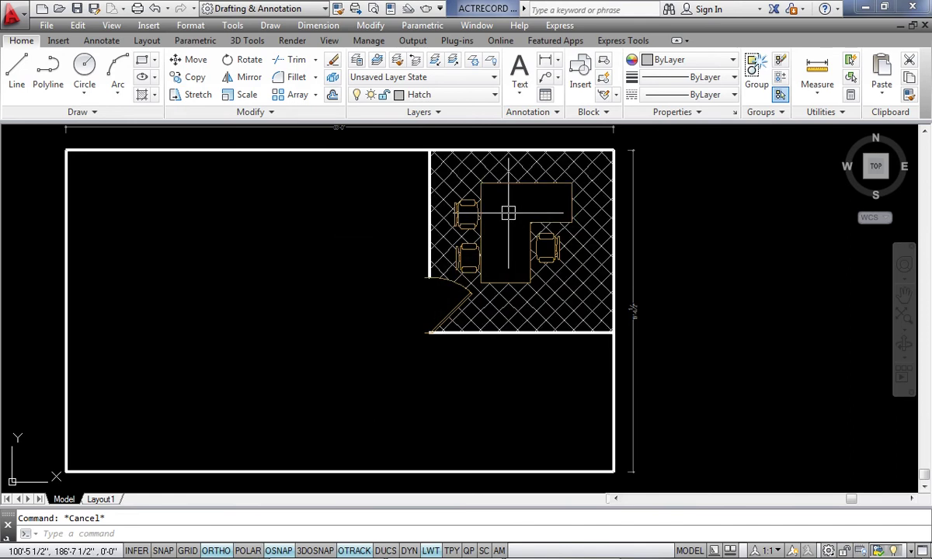
- Add a linear dimension for the desk's upper edge on the dimensioning layer, placing it just below the edge inside the desk
{"action": "scroll", "coordinate": [508, 212], "scroll_direction": "up", "scroll_amount": 2}
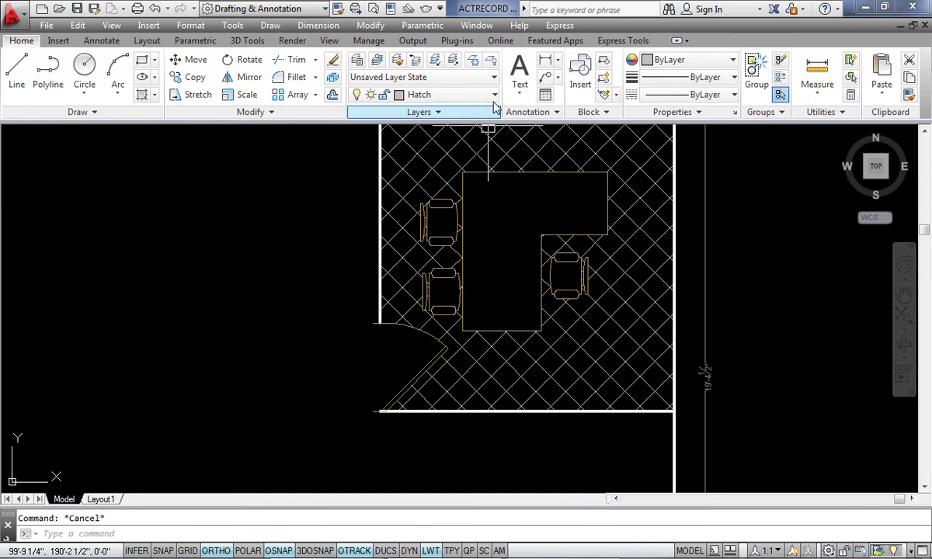
{"action": "left_click", "coordinate": [494, 94]}
{"action": "left_click", "coordinate": [422, 146]}
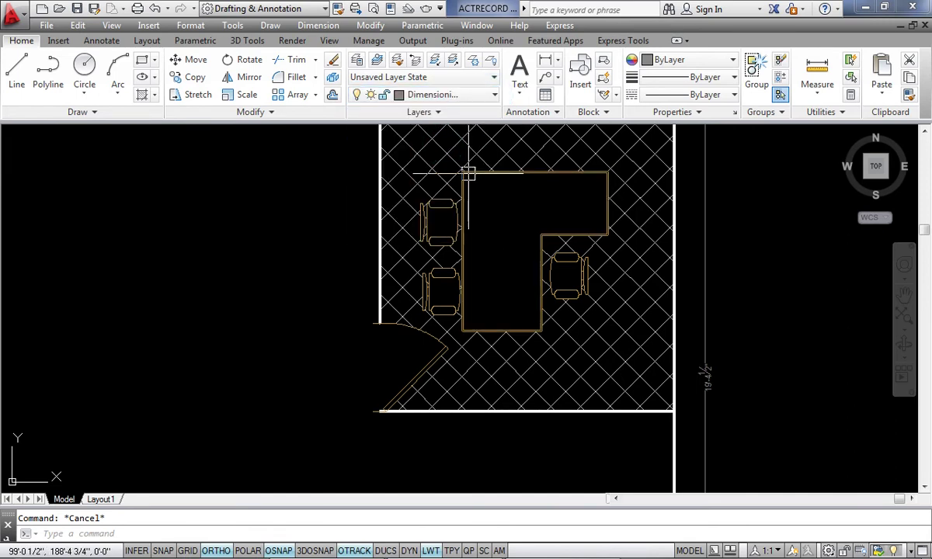
{"action": "scroll", "coordinate": [469, 174], "scroll_direction": "up", "scroll_amount": 4}
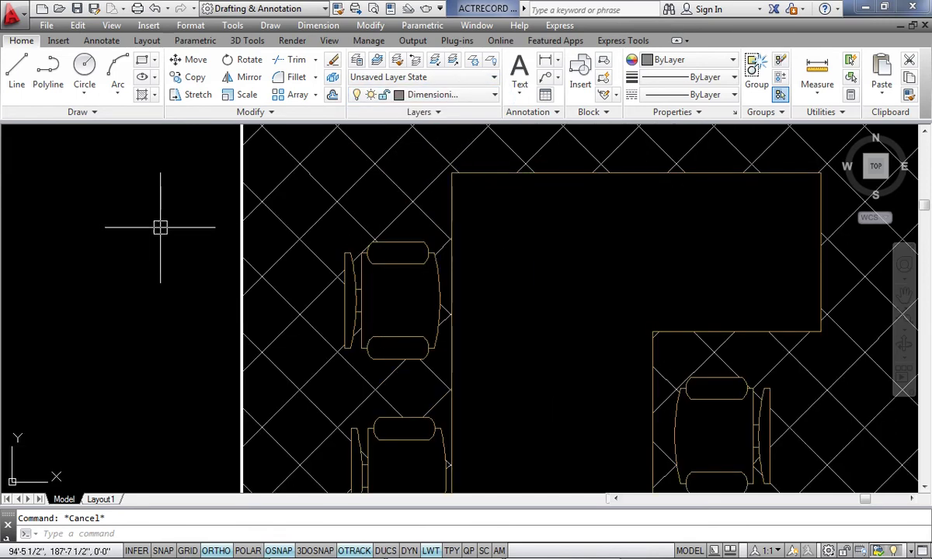
{"action": "key", "text": "Return"}
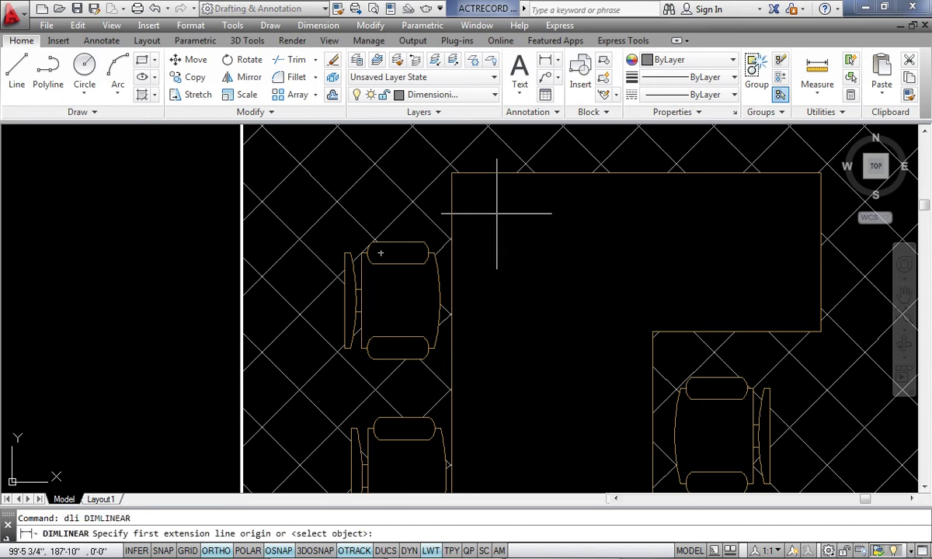
{"action": "left_click", "coordinate": [452, 171]}
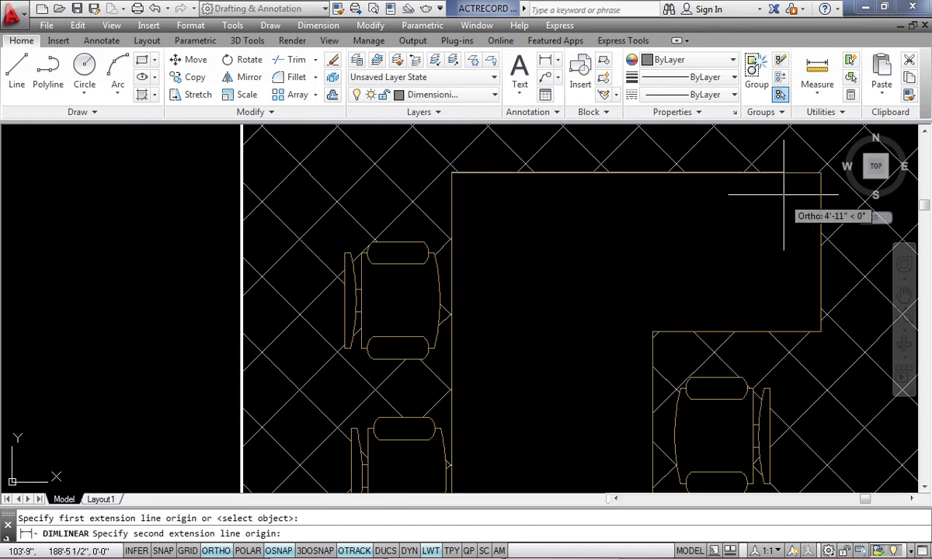
{"action": "left_click", "coordinate": [821, 172]}
{"action": "left_click", "coordinate": [768, 203]}
{"action": "key", "text": "Escape"}
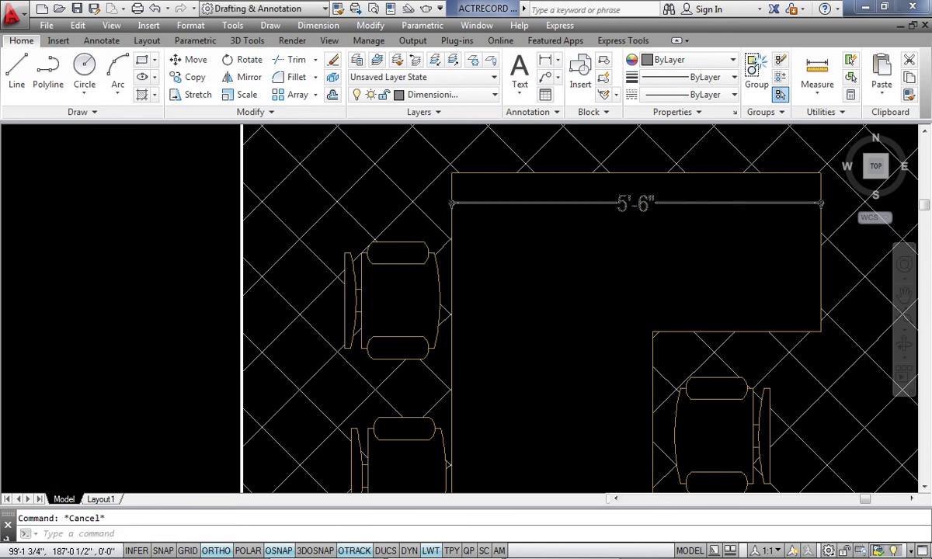
- Add a vertical linear dimension for the desk's full depth from its lower to its upper edge, placing it inside the desk
{"action": "scroll", "coordinate": [476, 336], "scroll_direction": "down", "scroll_amount": 4}
{"action": "key", "text": "Return"}
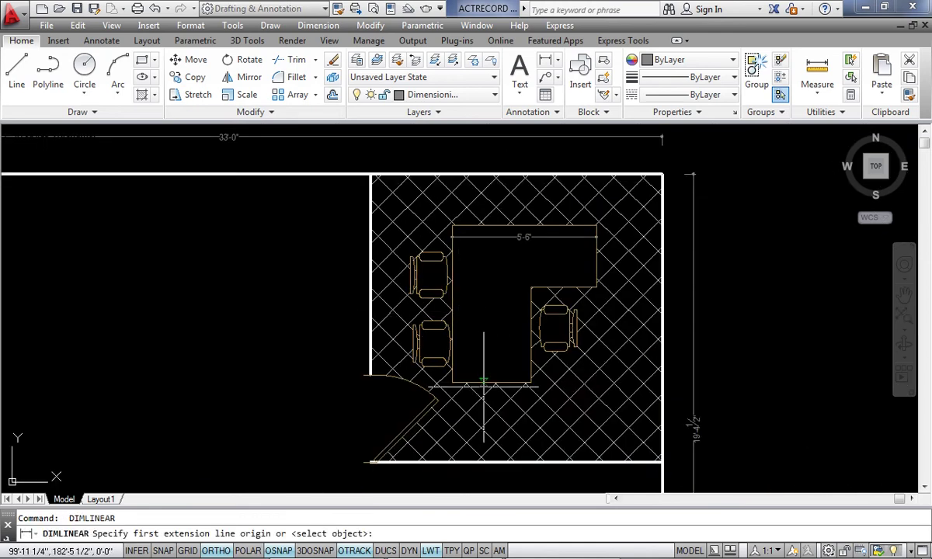
{"action": "left_click", "coordinate": [477, 381]}
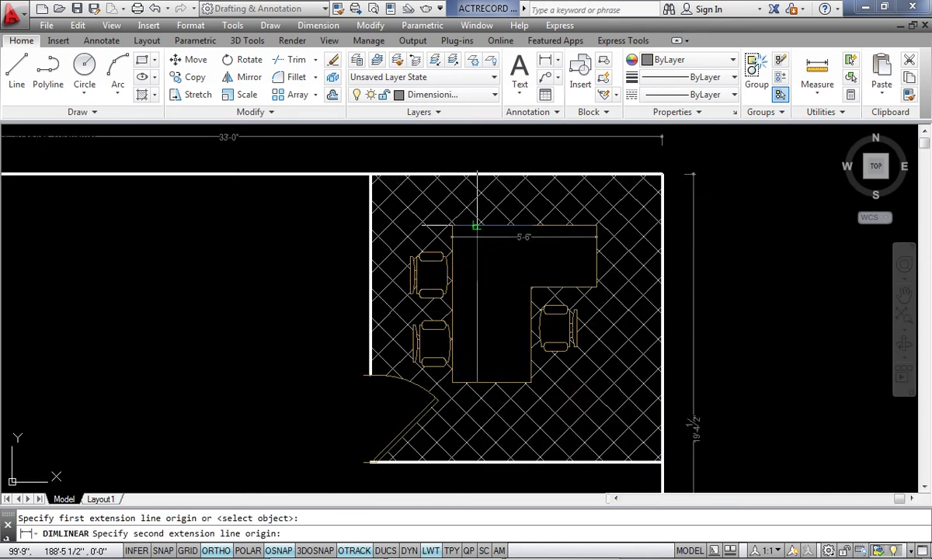
{"action": "left_click", "coordinate": [484, 236]}
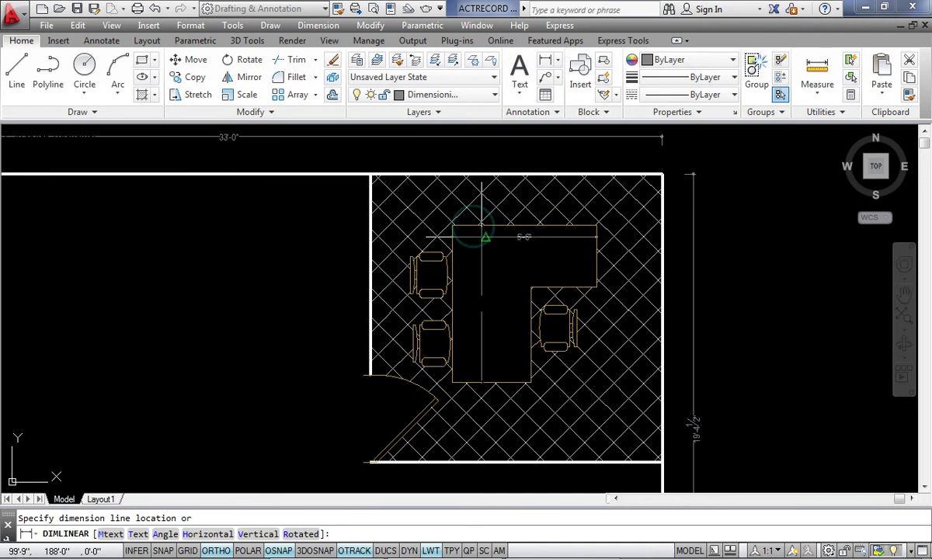
{"action": "left_click", "coordinate": [485, 274]}
{"action": "key", "text": "Escape"}
- Add a vertical linear dimension for the desk's short outer right edge, placing it inside the desk, and save the drawing
{"action": "scroll", "coordinate": [581, 272], "scroll_direction": "up", "scroll_amount": 4}
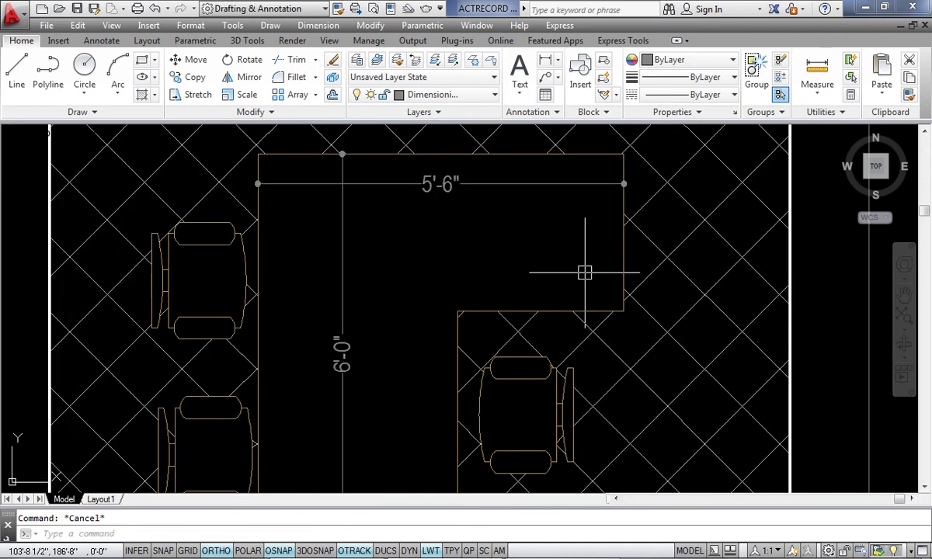
{"action": "key", "text": "Return"}
{"action": "left_click", "coordinate": [624, 310]}
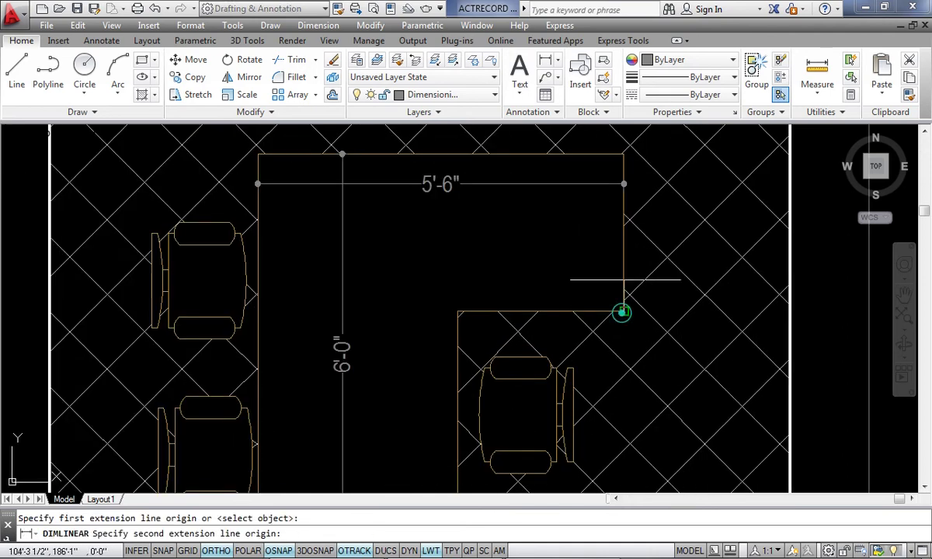
{"action": "left_click", "coordinate": [626, 157]}
{"action": "left_click", "coordinate": [566, 177]}
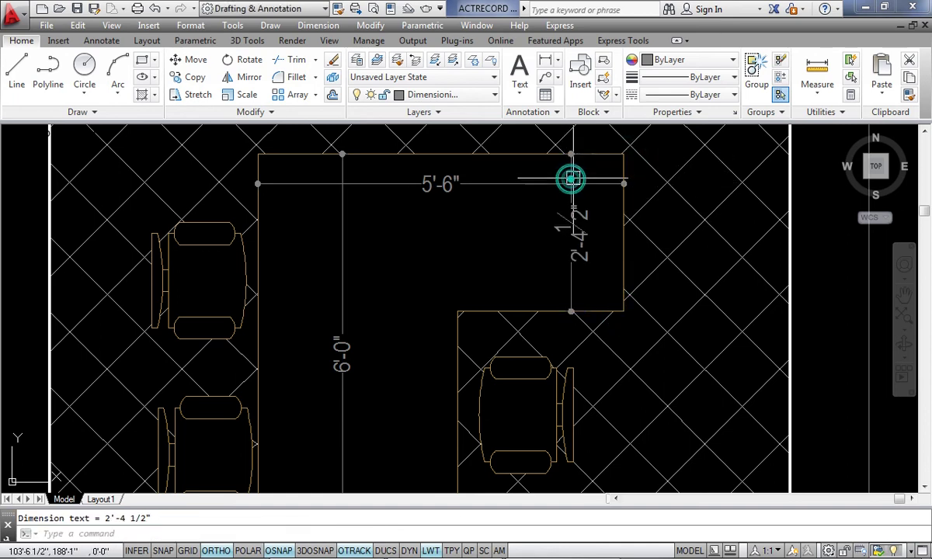
{"action": "scroll", "coordinate": [510, 213], "scroll_direction": "down", "scroll_amount": 3}
{"action": "key", "text": "Escape"}
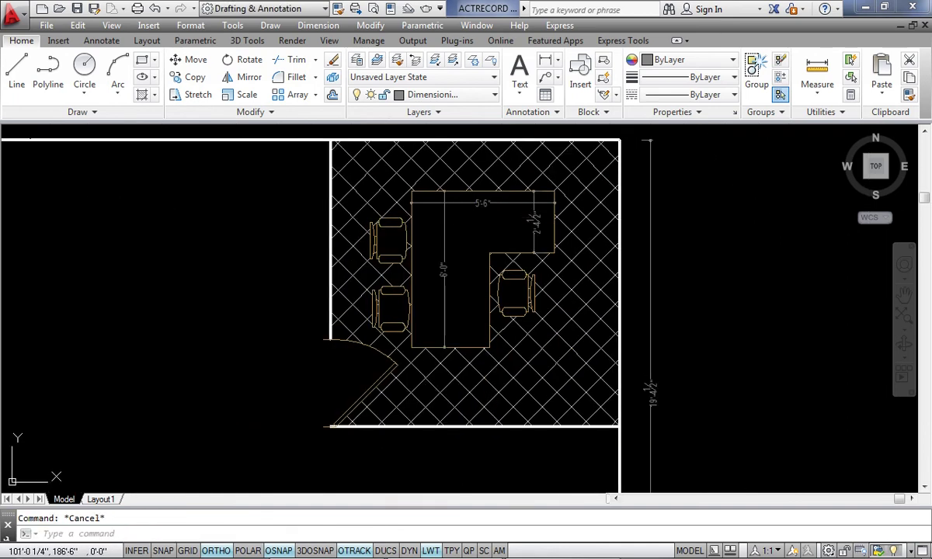
{"action": "key", "text": "ctrl+s"}
- Make the Text layer current
{"action": "scroll", "coordinate": [505, 254], "scroll_direction": "down", "scroll_amount": 4}
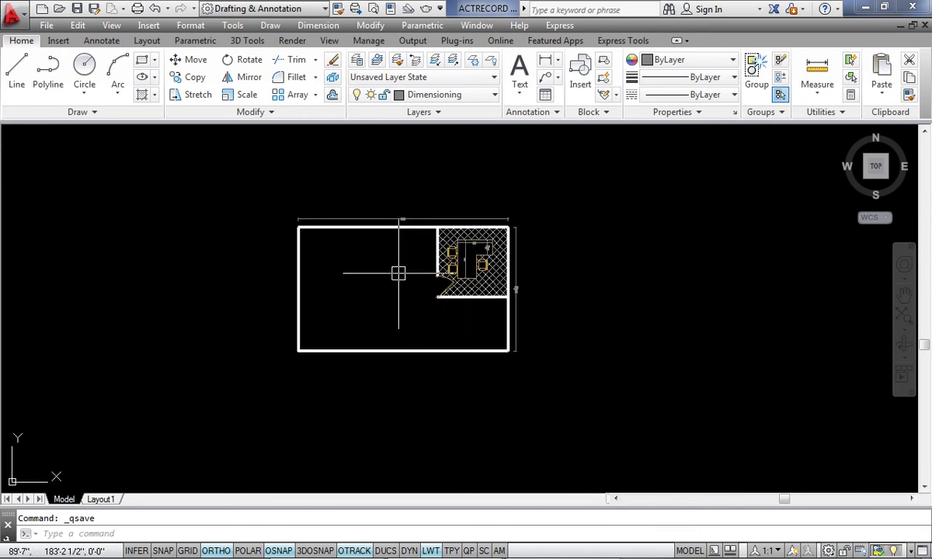
{"action": "scroll", "coordinate": [442, 266], "scroll_direction": "up", "scroll_amount": 2}
{"action": "middle_click_drag", "start_coordinate": [442, 266], "coordinate": [403, 274]}
{"action": "left_click", "coordinate": [478, 96]}
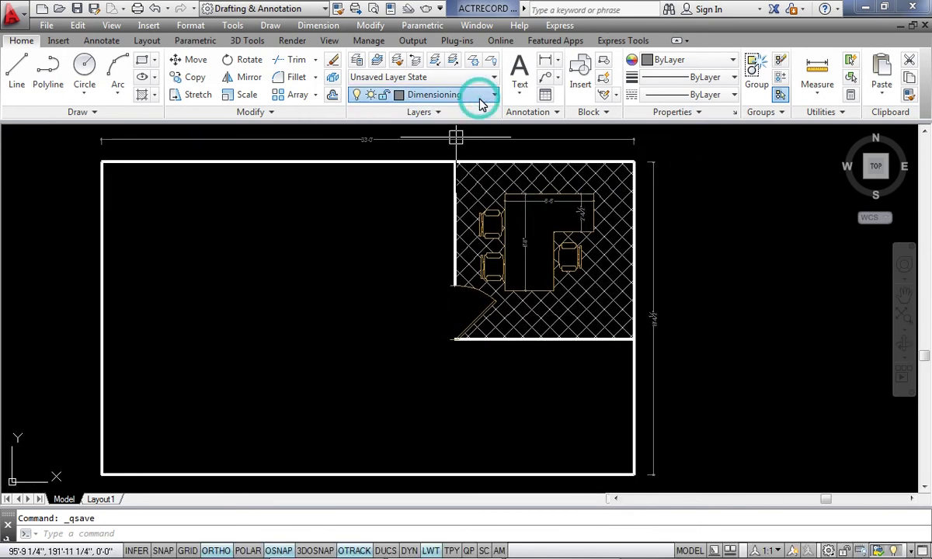
{"action": "left_click", "coordinate": [412, 233]}
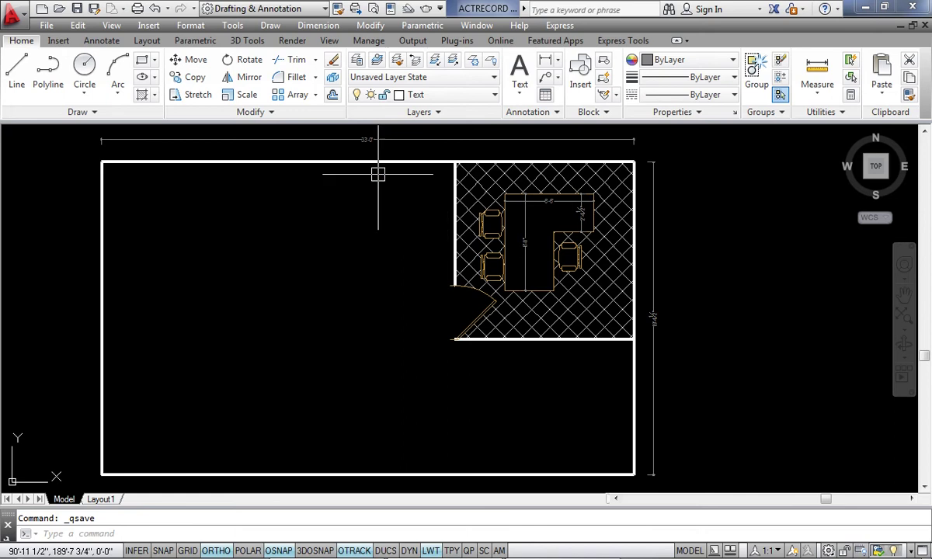
- Create the multiline text "FINANCE HEAD" in the empty area left of the inner room, widening its text frame to fit one line
{"action": "scroll", "coordinate": [505, 249], "scroll_direction": "up", "scroll_amount": 5}
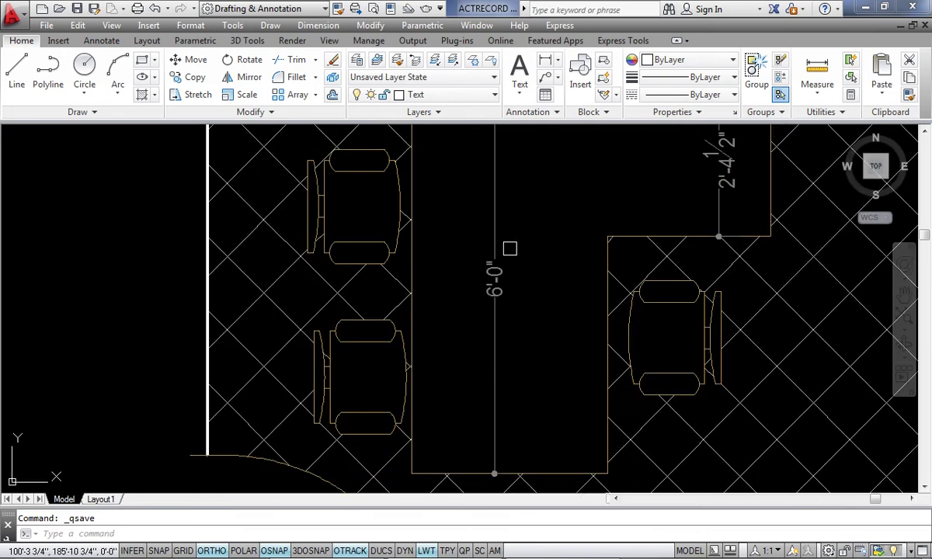
{"action": "scroll", "coordinate": [505, 248], "scroll_direction": "down", "scroll_amount": 3}
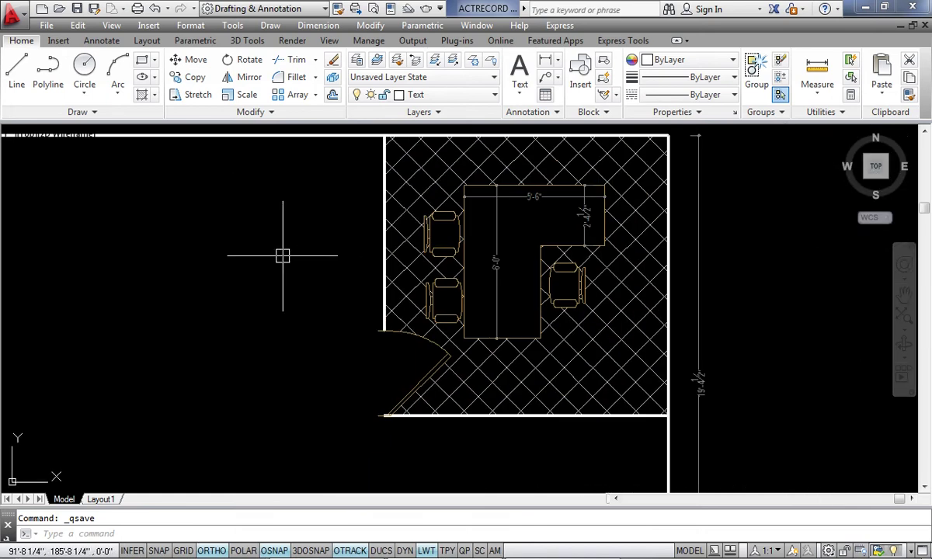
{"action": "key", "text": "Return"}
{"action": "left_click", "coordinate": [217, 246]}
{"action": "key", "text": "F8"}
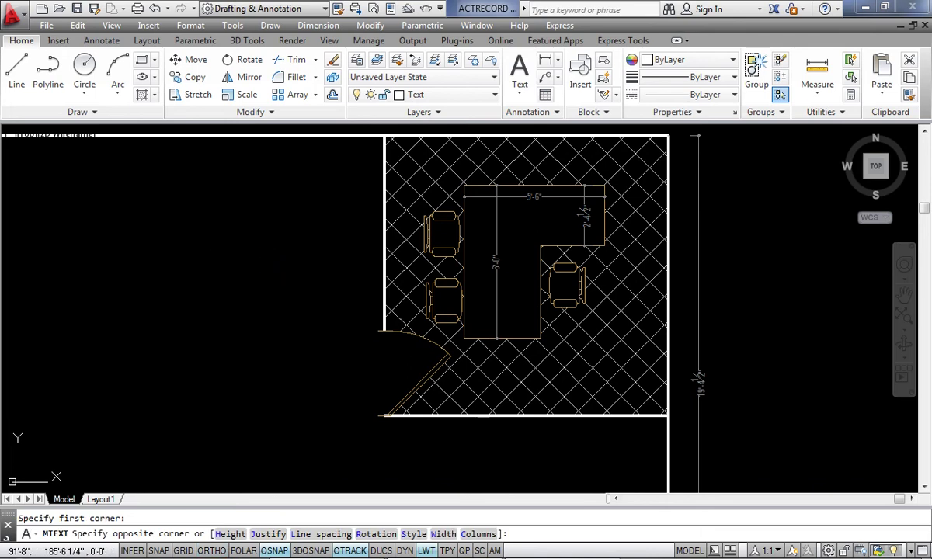
{"action": "left_click", "coordinate": [295, 267]}
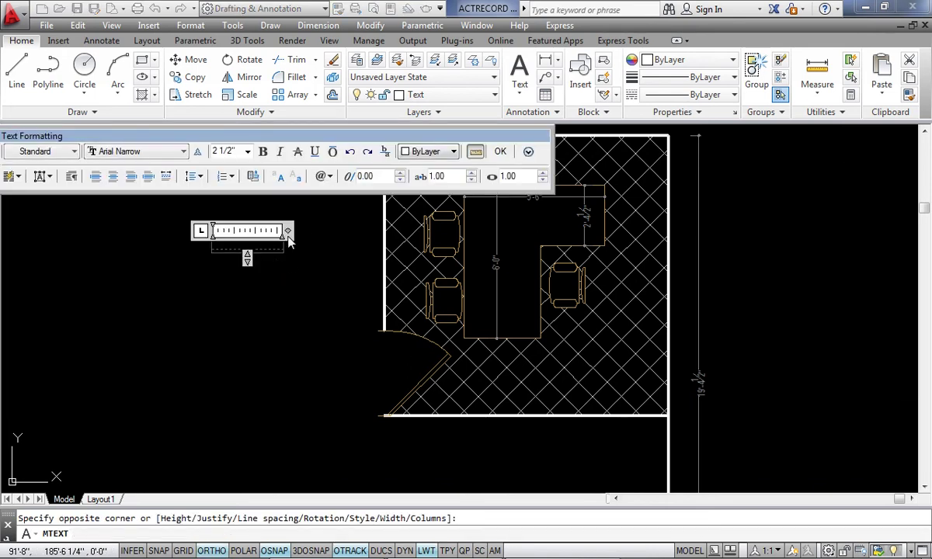
{"action": "scroll", "coordinate": [286, 240], "scroll_direction": "up", "scroll_amount": 2}
{"action": "left_click", "coordinate": [236, 260]}
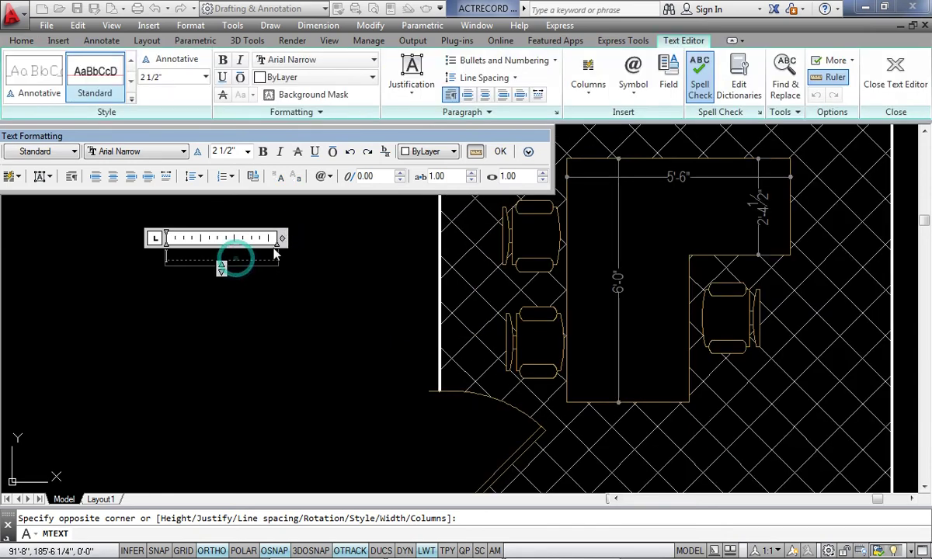
{"action": "left_click_drag", "start_coordinate": [283, 239], "coordinate": [487, 238]}
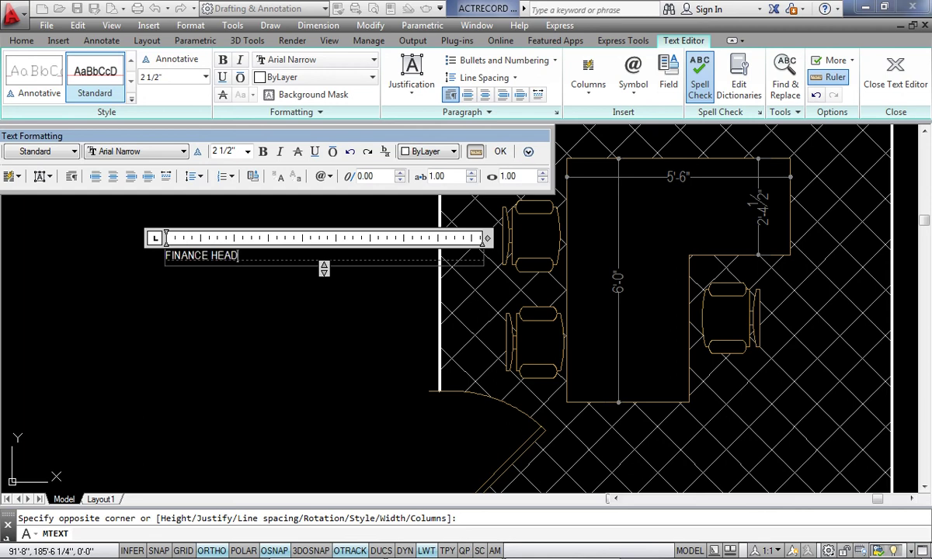
- Make the whole "FINANCE HEAD" text bold and finish the text editing
{"action": "key", "text": "ctrl+a"}
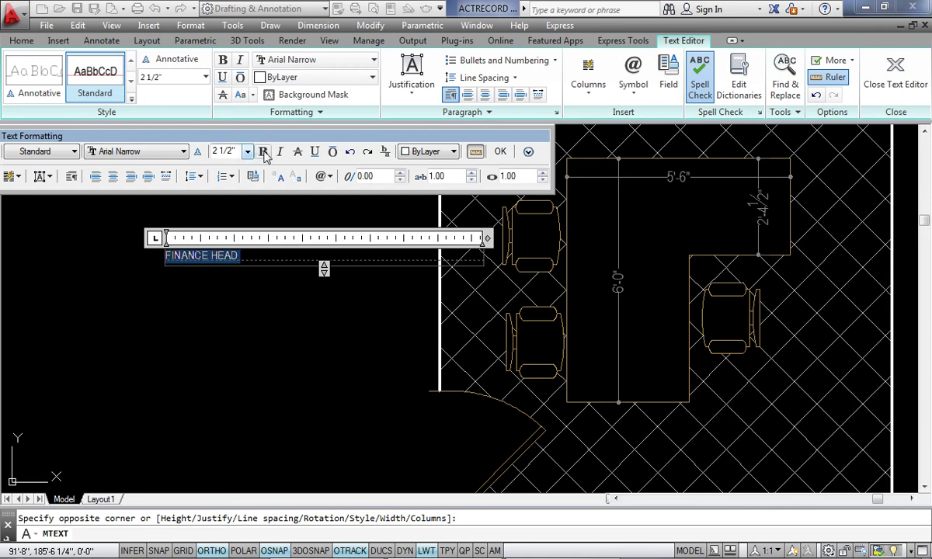
{"action": "left_click", "coordinate": [263, 151]}
{"action": "left_click", "coordinate": [501, 152]}
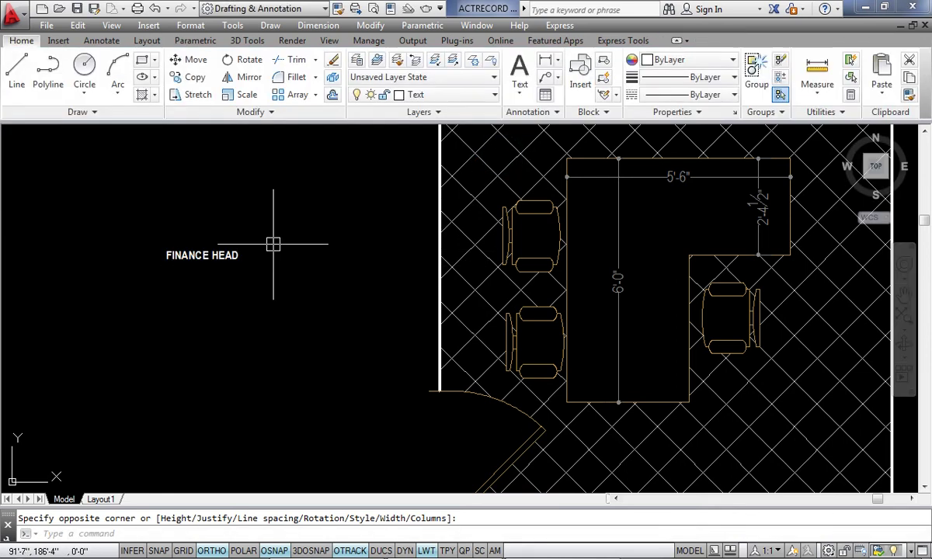
- Rotate the "FINANCE HEAD" text by 270 degrees so that it reads downwards
{"action": "scroll", "coordinate": [306, 250], "scroll_direction": "up", "scroll_amount": 3}
{"action": "left_click", "coordinate": [190, 253]}
{"action": "right_click", "coordinate": [235, 200]}
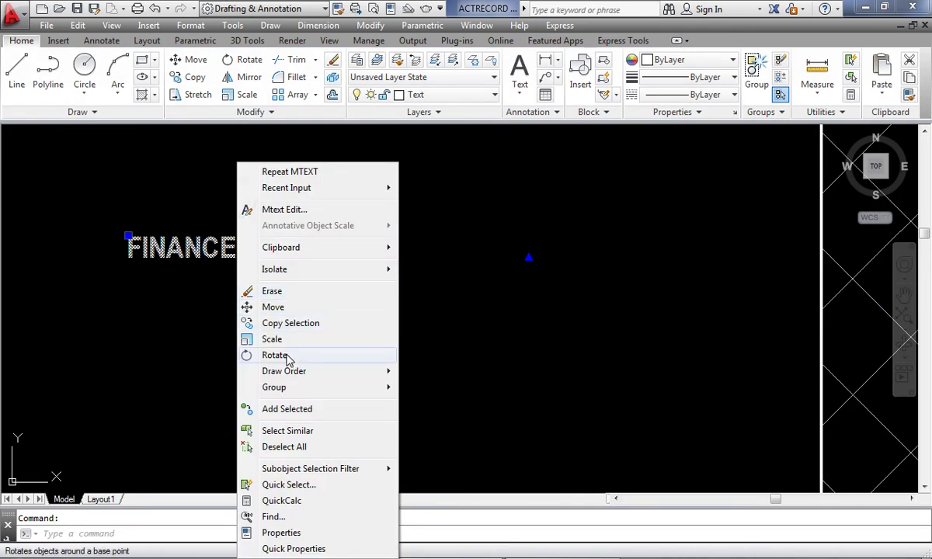
{"action": "left_click", "coordinate": [345, 356]}
{"action": "left_click", "coordinate": [301, 342]}
{"action": "scroll", "coordinate": [350, 266], "scroll_direction": "down", "scroll_amount": 5}
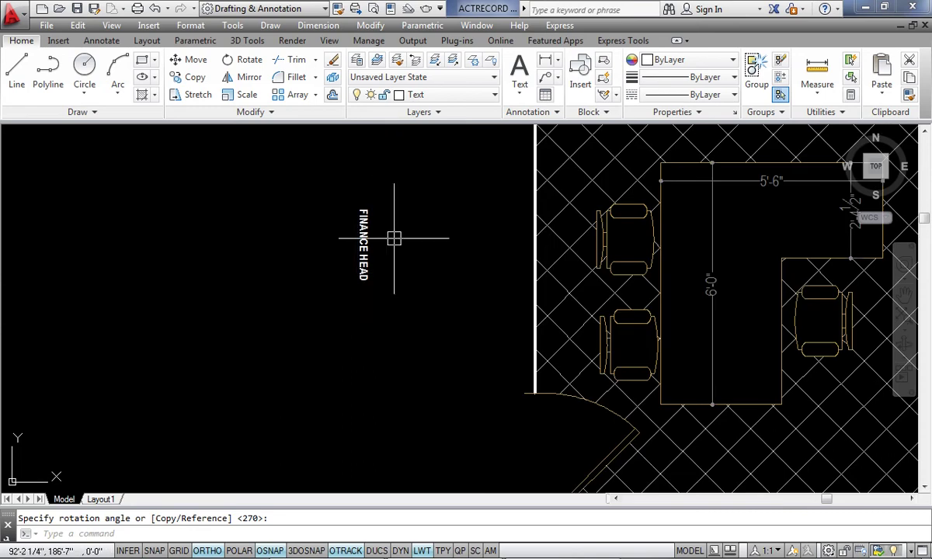
- Set the height of the "FINANCE HEAD" text to 3" and finish the text editing
{"action": "scroll", "coordinate": [348, 235], "scroll_direction": "up", "scroll_amount": 3}
{"action": "left_click", "coordinate": [365, 235]}
{"action": "double_click", "coordinate": [365, 235]}
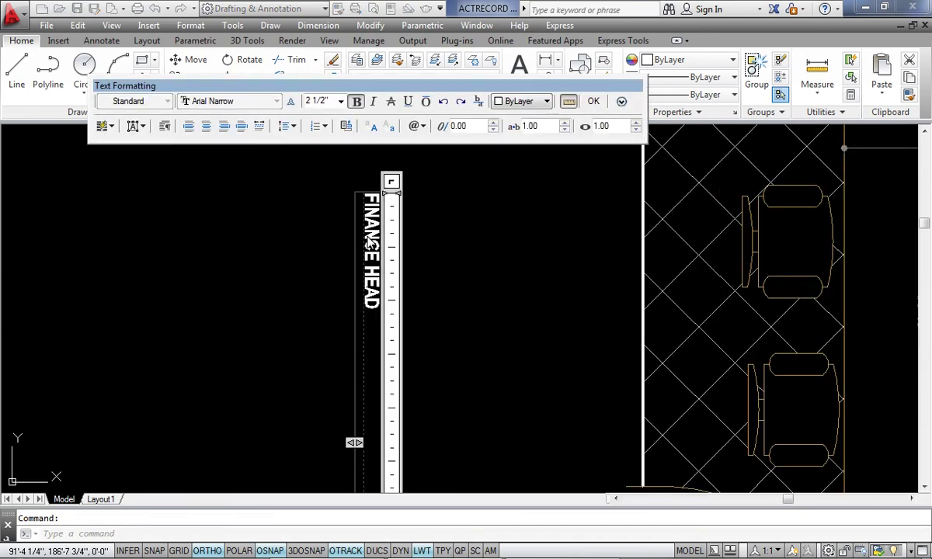
{"action": "left_click", "coordinate": [372, 266]}
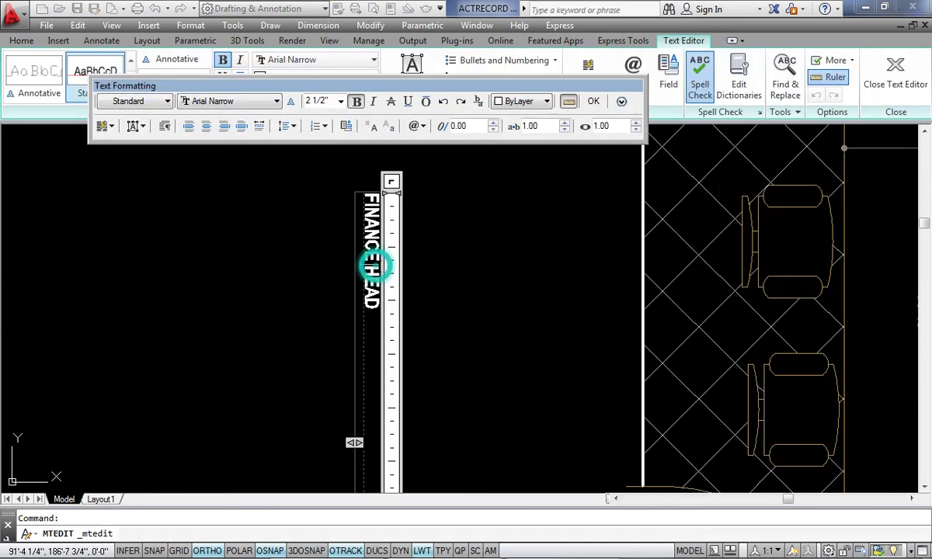
{"action": "key", "text": "ctrl+a"}
{"action": "left_click", "coordinate": [329, 101]}
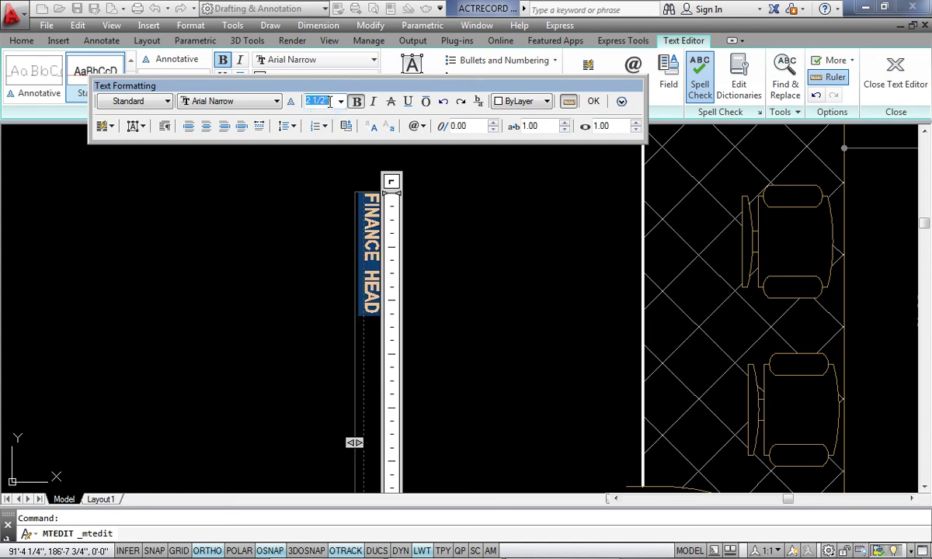
{"action": "key", "text": "Return"}
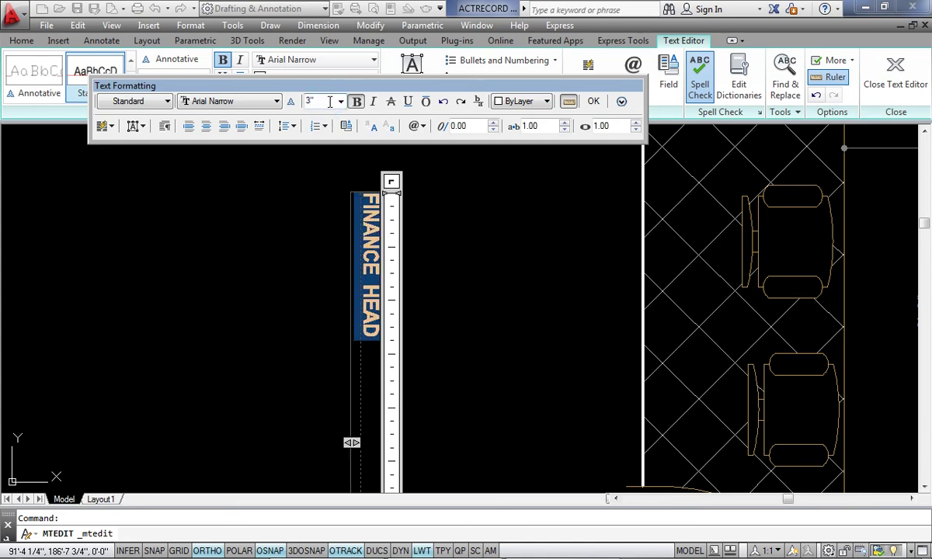
{"action": "left_click", "coordinate": [594, 102]}
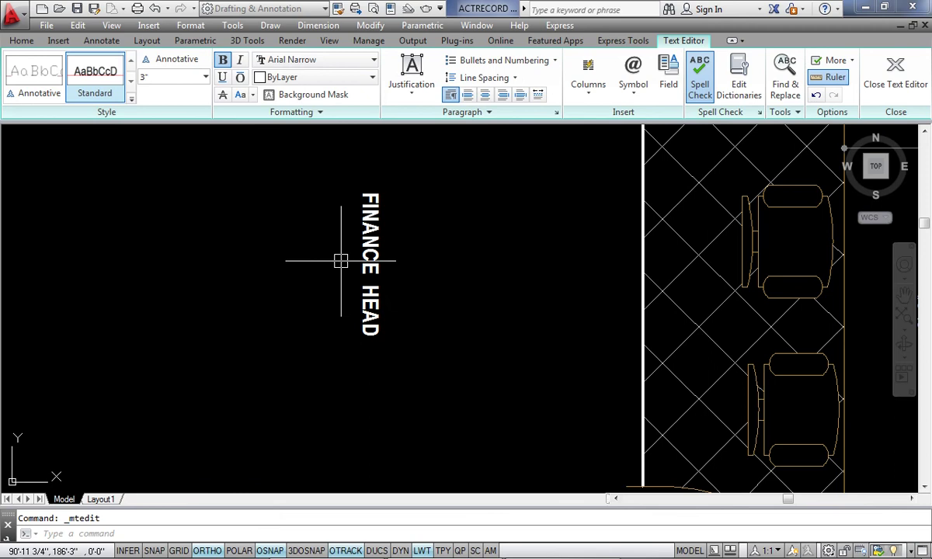
- Move the "FINANCE HEAD" text onto the desk, just right of the desk's full-depth dimension, with ortho mode off
{"action": "left_click", "coordinate": [373, 233]}
{"action": "right_click", "coordinate": [404, 235]}
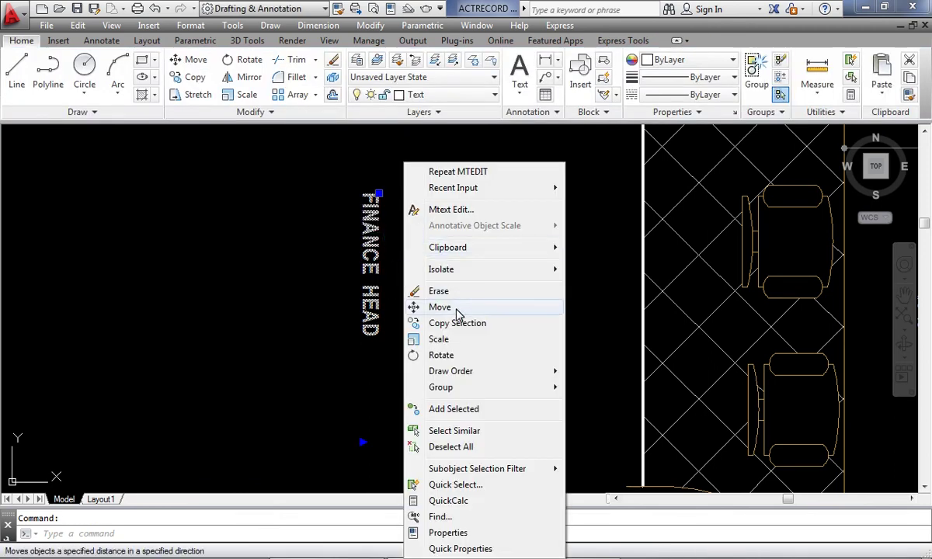
{"action": "left_click", "coordinate": [440, 307]}
{"action": "left_click", "coordinate": [392, 293]}
{"action": "scroll", "coordinate": [388, 265], "scroll_direction": "down", "scroll_amount": 5}
{"action": "scroll", "coordinate": [536, 272], "scroll_direction": "up", "scroll_amount": 5}
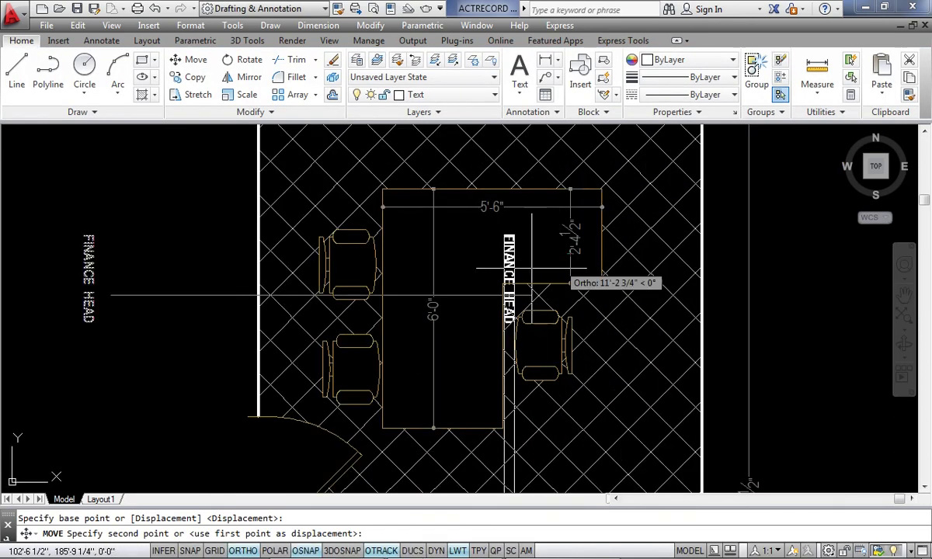
{"action": "key", "text": "F8"}
{"action": "left_click", "coordinate": [470, 274]}
{"action": "key", "text": "Escape"}
- Stop recording the action macro after the whole floor plan has been drawn
{"action": "middle_click_drag", "start_coordinate": [453, 274], "coordinate": [444, 278]}
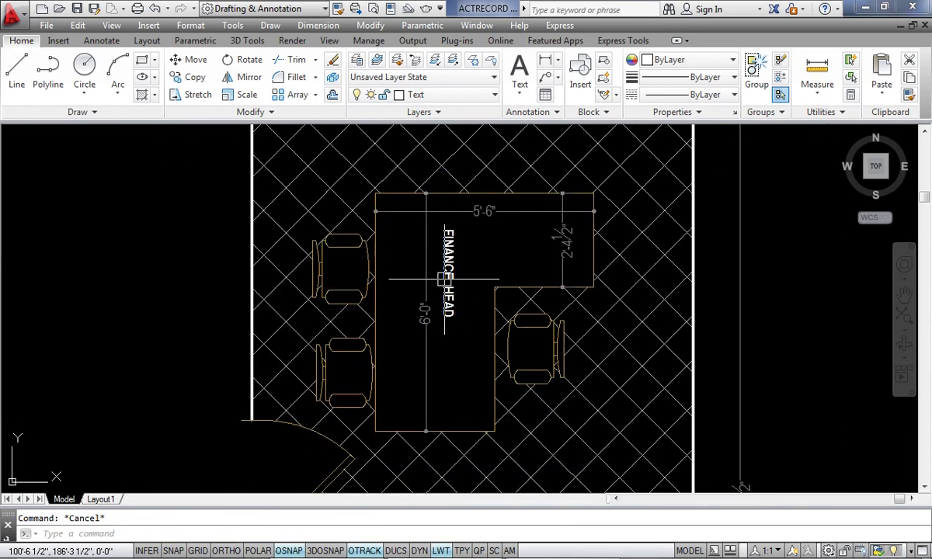
{"action": "scroll", "coordinate": [444, 278], "scroll_direction": "down", "scroll_amount": 5}
{"action": "middle_click_drag", "start_coordinate": [525, 276], "coordinate": [603, 291]}
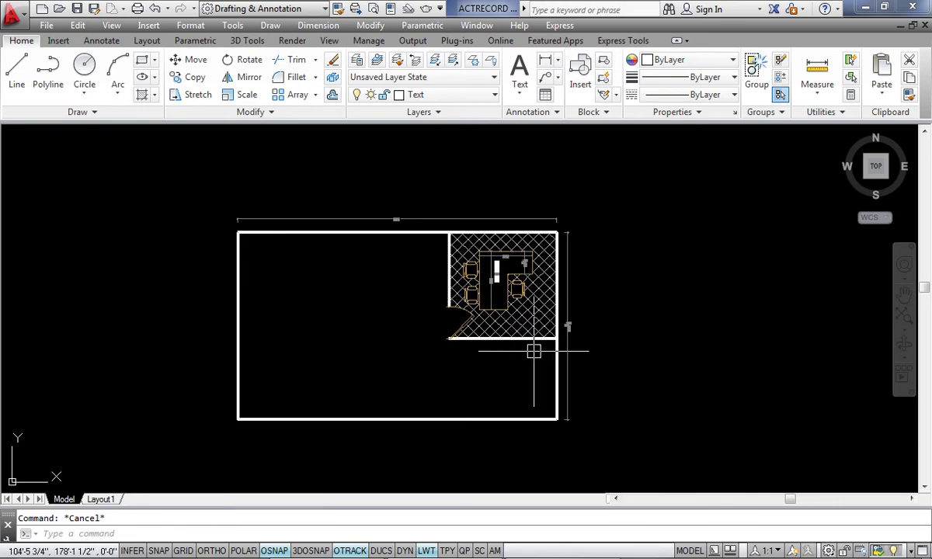
{"action": "scroll", "coordinate": [535, 350], "scroll_direction": "up", "scroll_amount": 2}
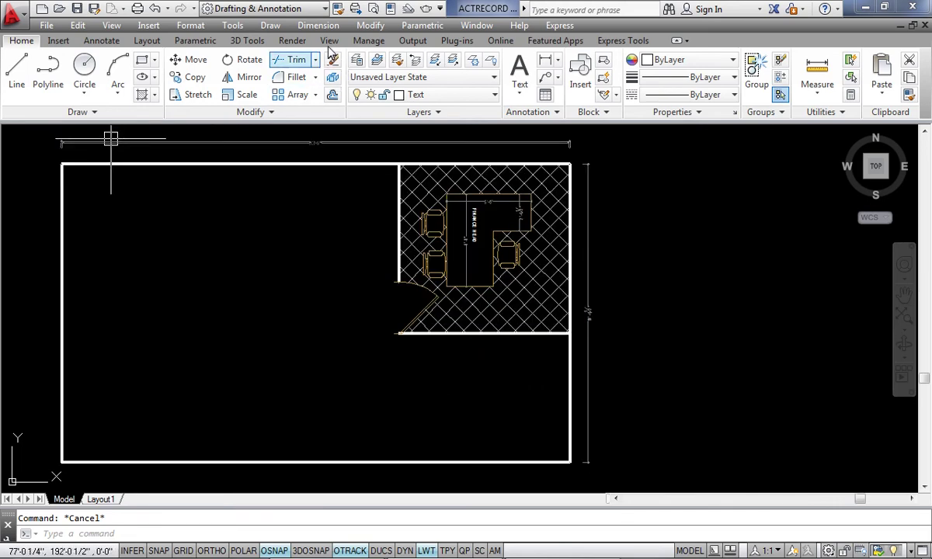
{"action": "left_click", "coordinate": [368, 41]}
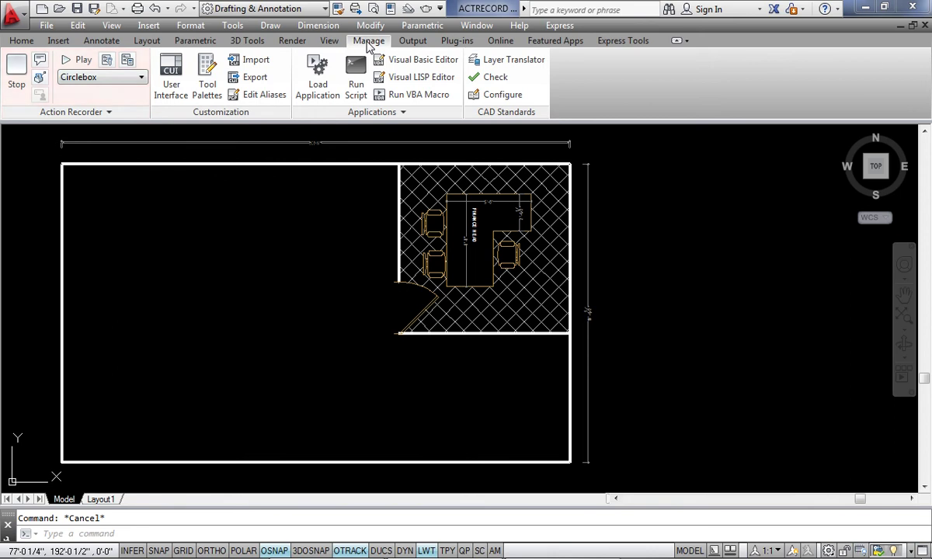
{"action": "scroll", "coordinate": [334, 233], "scroll_direction": "down", "scroll_amount": 1}
{"action": "scroll", "coordinate": [365, 257], "scroll_direction": "up", "scroll_amount": 1}
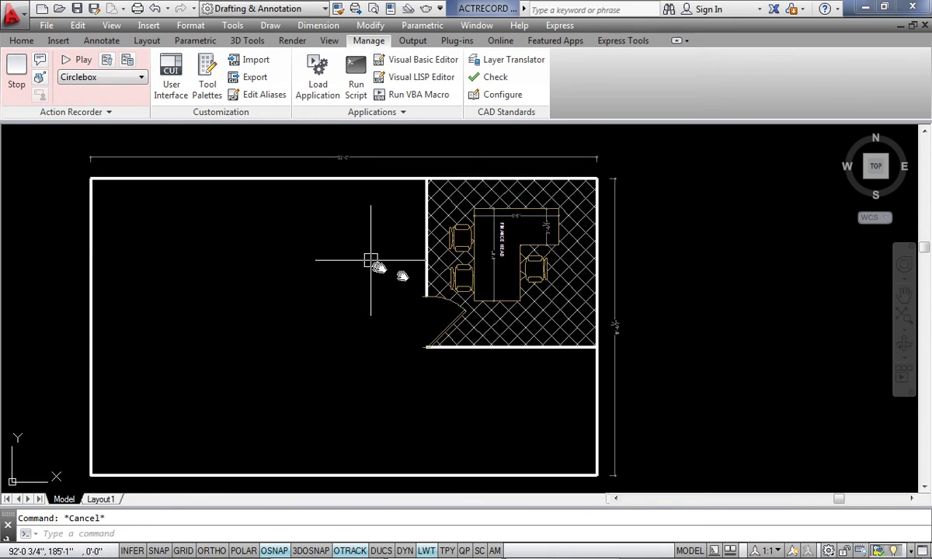
{"action": "middle_click_drag", "start_coordinate": [370, 260], "coordinate": [426, 275]}
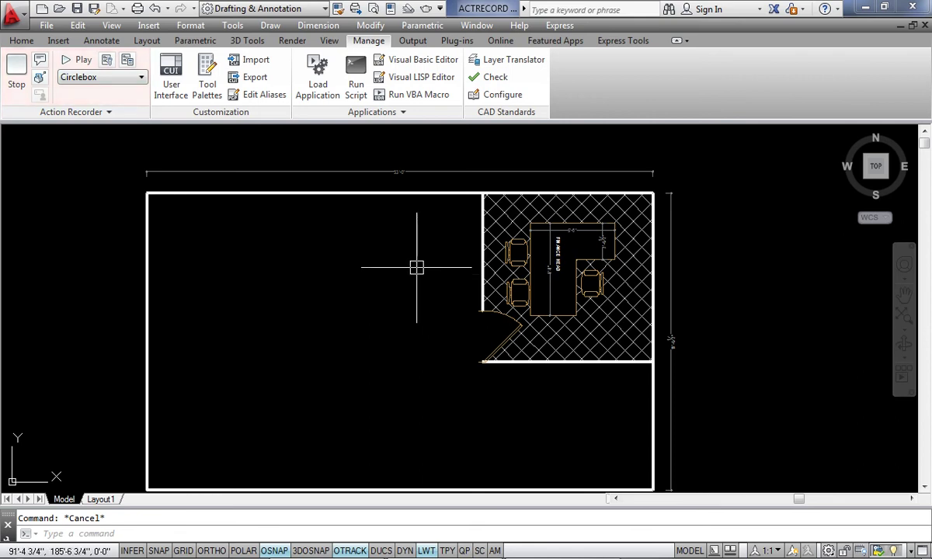
{"action": "left_click", "coordinate": [16, 74]}
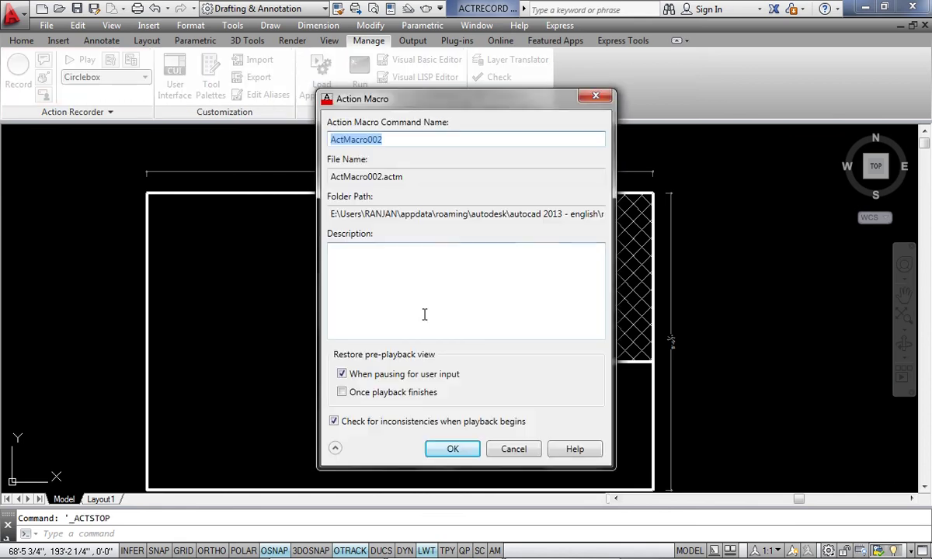
- Try to save the recorded action macro under the command name "Bank layout"
{"action": "left_click", "coordinate": [440, 139]}
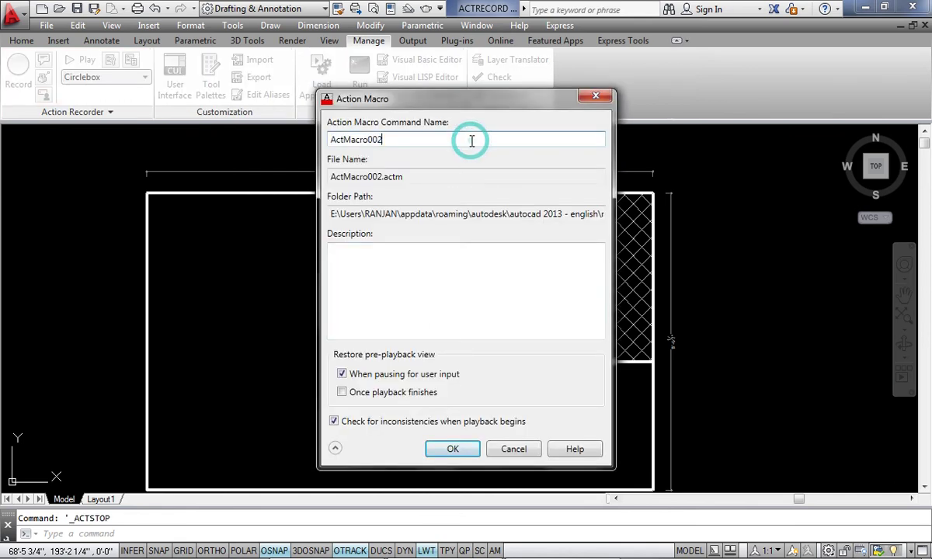
{"action": "left_click_drag", "start_coordinate": [498, 103], "coordinate": [560, 108]}
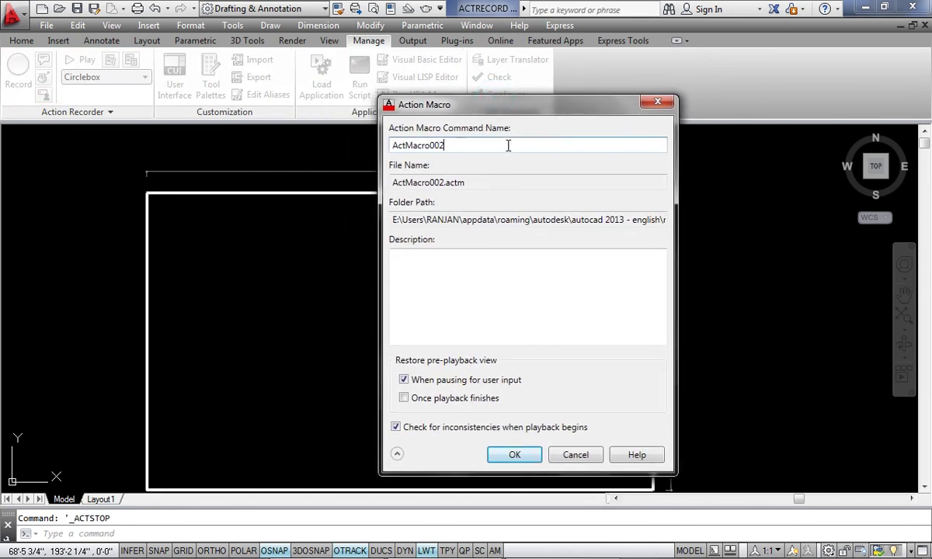
{"action": "left_click_drag", "start_coordinate": [454, 145], "coordinate": [378, 157]}
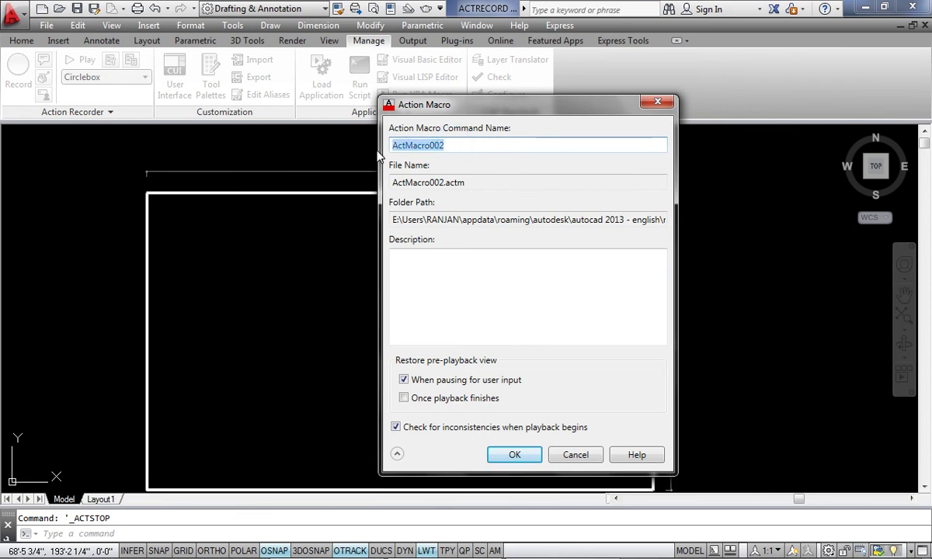
{"action": "type", "text": "fi"}
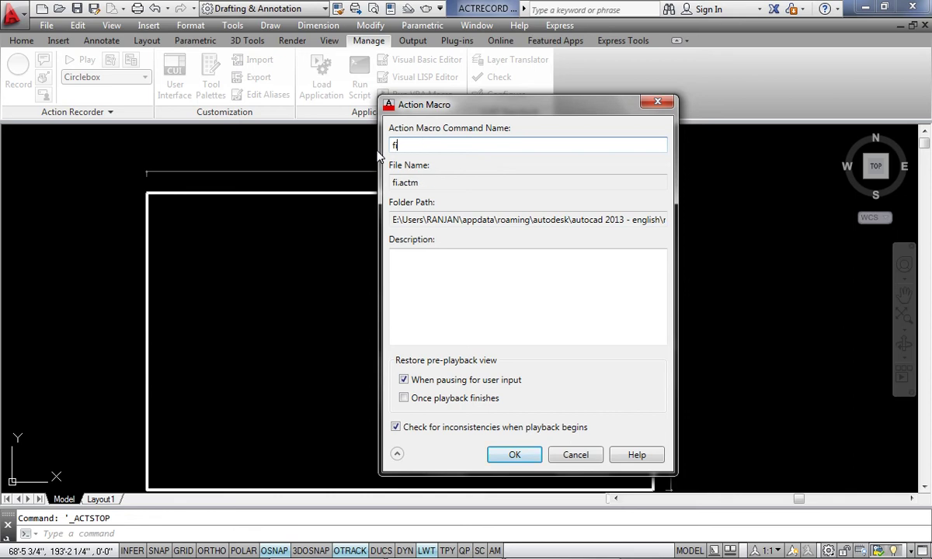
{"action": "key", "text": "BackSpace"}
{"action": "key", "text": "BackSpace"}
{"action": "type", "text": "Bank layout"}
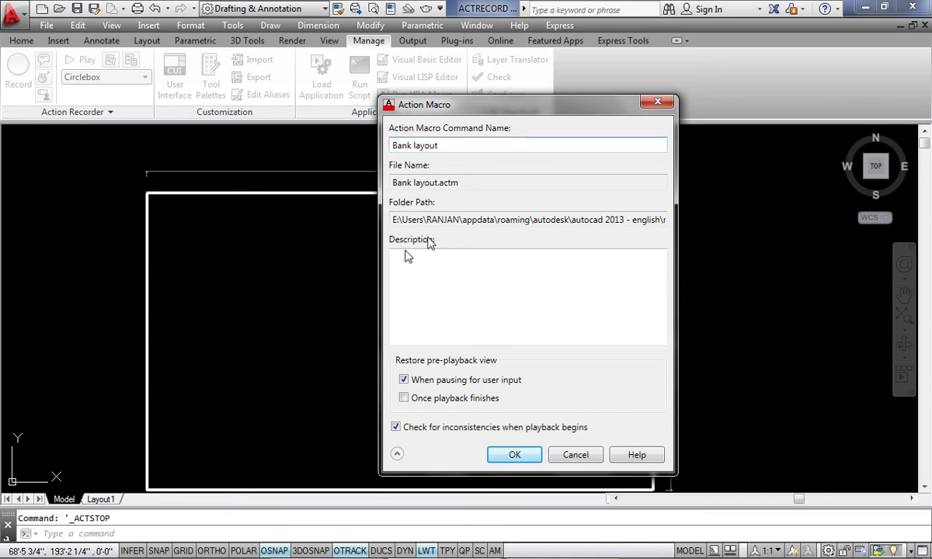
{"action": "left_click_drag", "start_coordinate": [555, 114], "coordinate": [518, 139]}
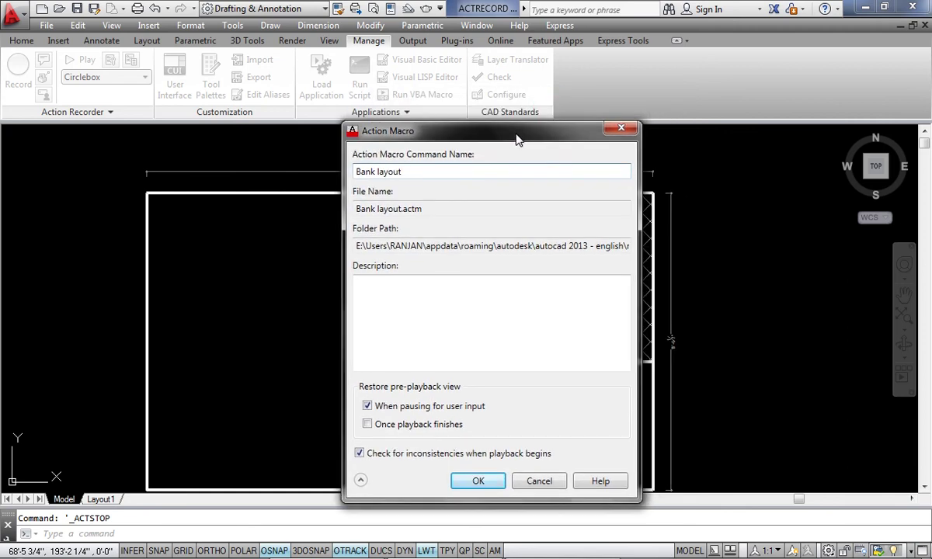
{"action": "left_click_drag", "start_coordinate": [487, 167], "coordinate": [463, 165]}
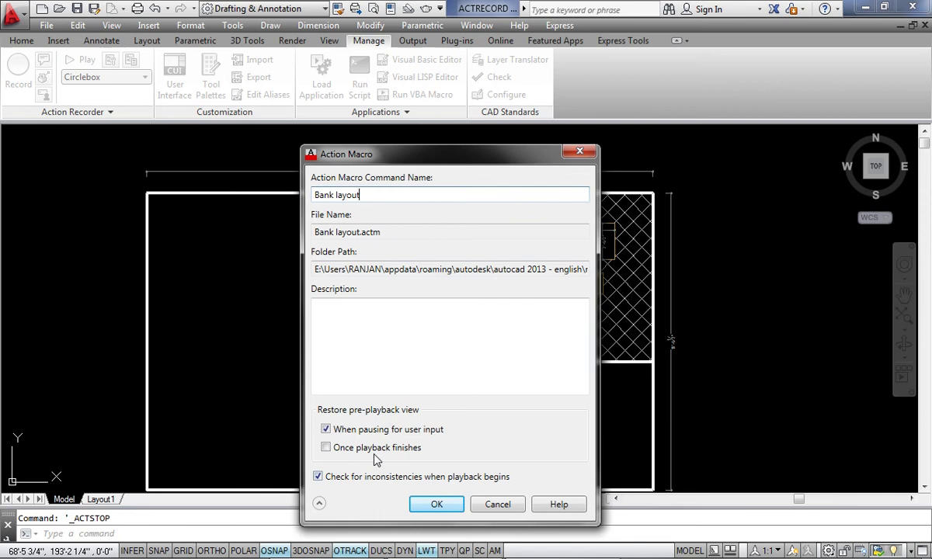
{"action": "left_click", "coordinate": [326, 448]}
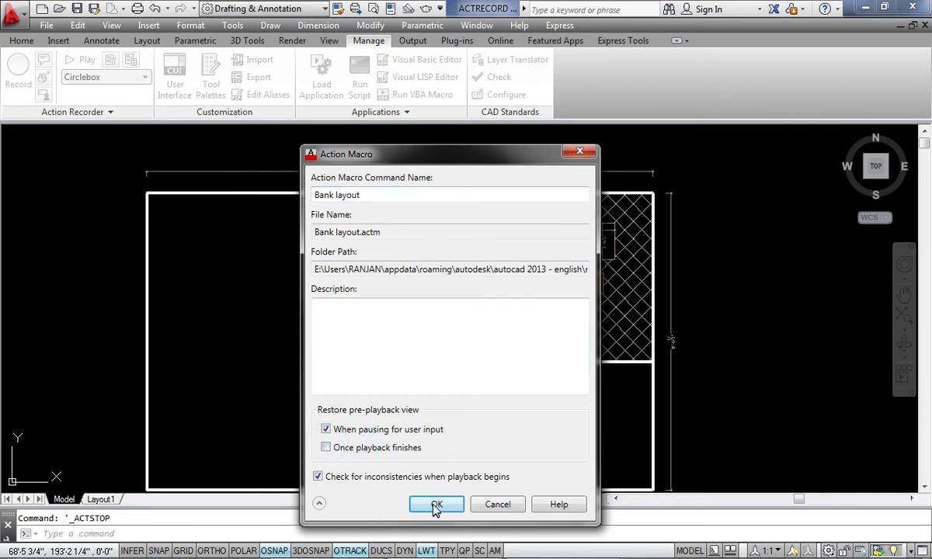
{"action": "left_click", "coordinate": [435, 504]}
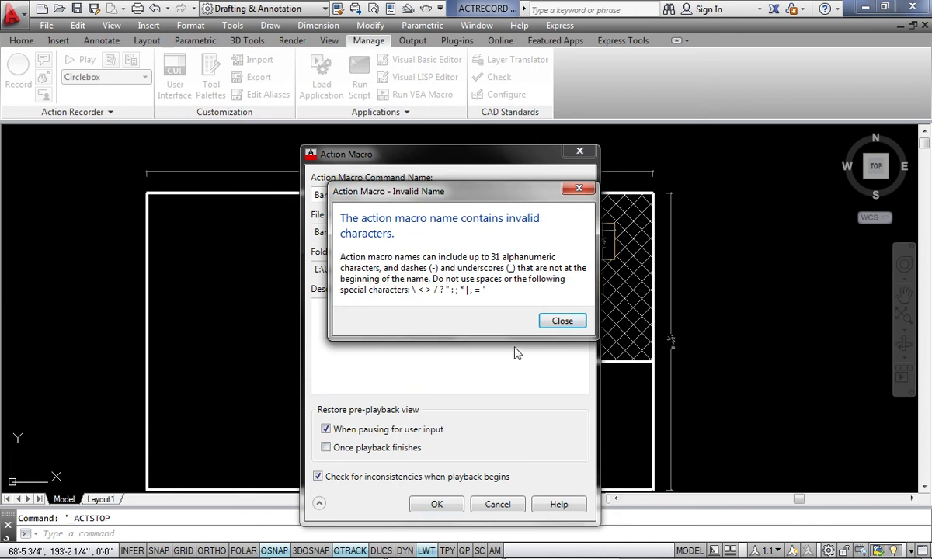
- Rename the action macro as banklayout, without a space, and save it
{"action": "left_click", "coordinate": [561, 321]}
{"action": "left_click", "coordinate": [377, 195]}
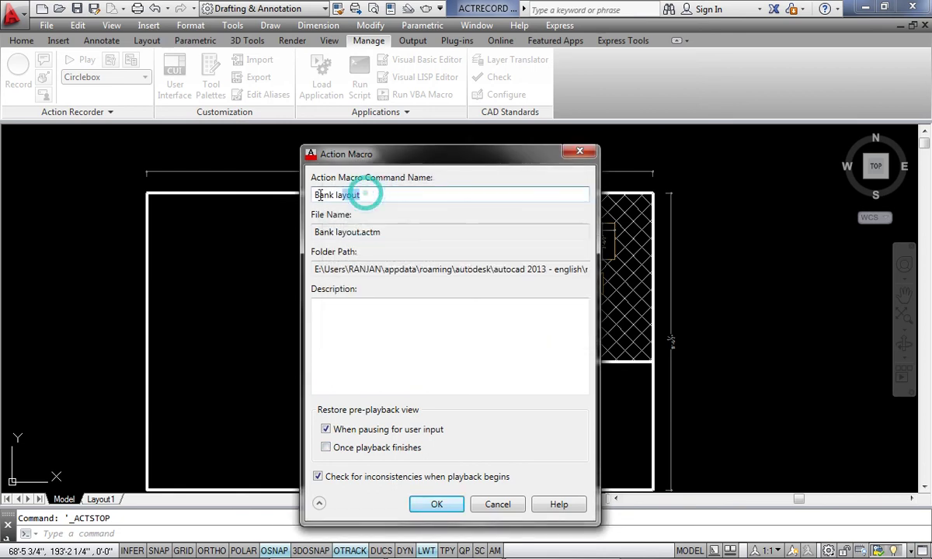
{"action": "left_click_drag", "start_coordinate": [313, 195], "coordinate": [359, 200]}
{"action": "type", "text": "b"}
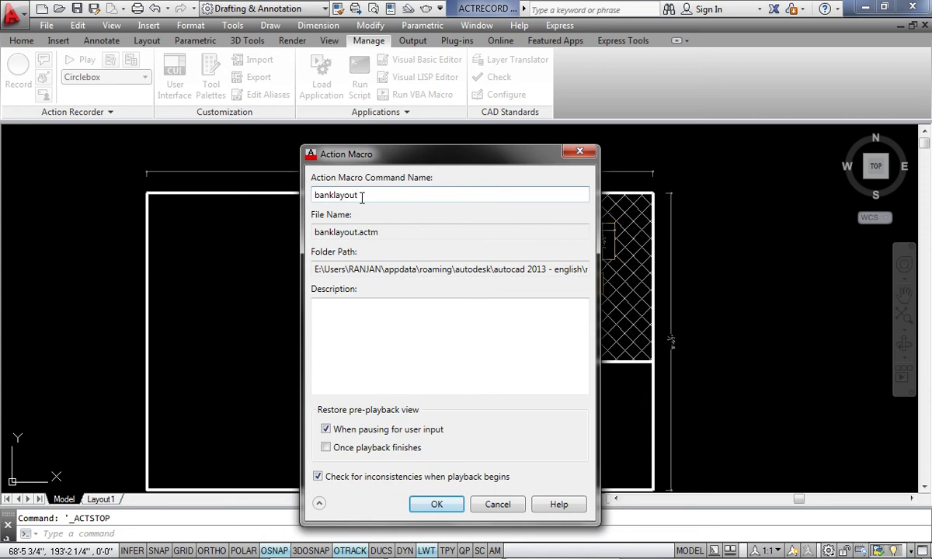
{"action": "left_click", "coordinate": [432, 502]}
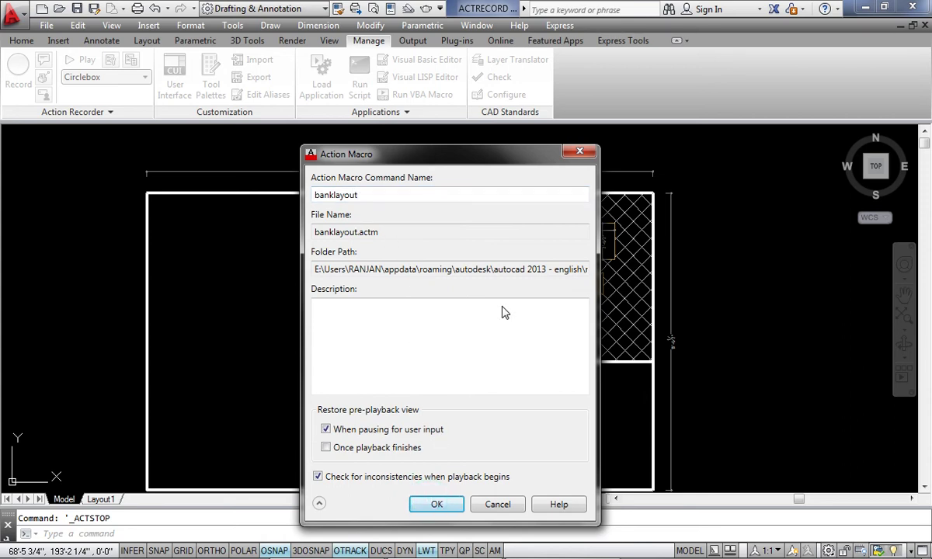
- Save the drawing and erase the entire floor plan with its dimensions and furniture
{"action": "scroll", "coordinate": [374, 274], "scroll_direction": "down", "scroll_amount": 2}
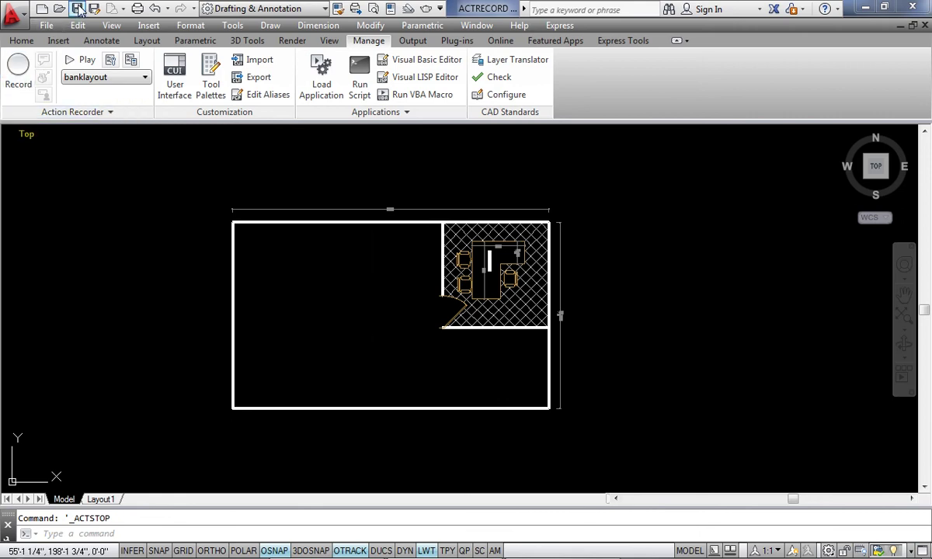
{"action": "key", "text": "ctrl+s"}
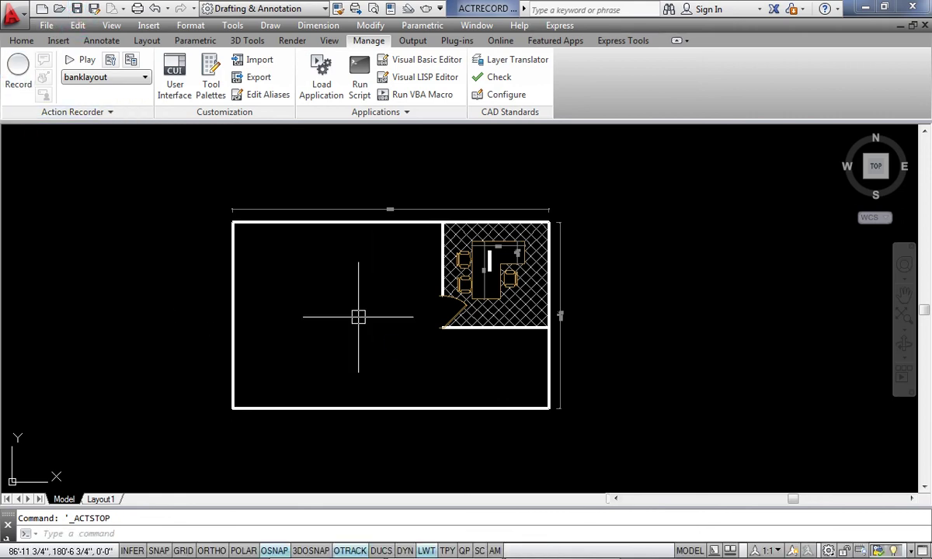
{"action": "scroll", "coordinate": [407, 337], "scroll_direction": "down", "scroll_amount": 2}
{"action": "left_click", "coordinate": [562, 412]}
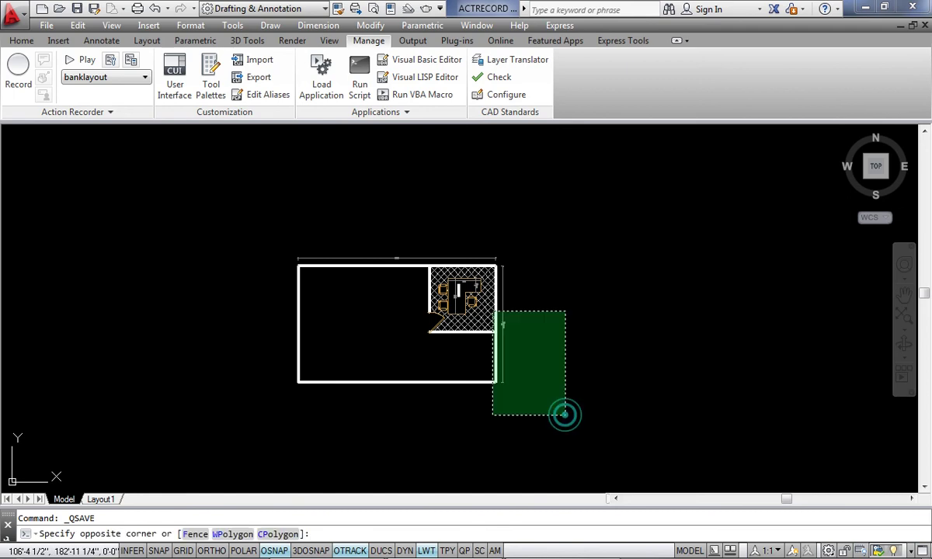
{"action": "left_click", "coordinate": [223, 226]}
{"action": "key", "text": "Delete"}
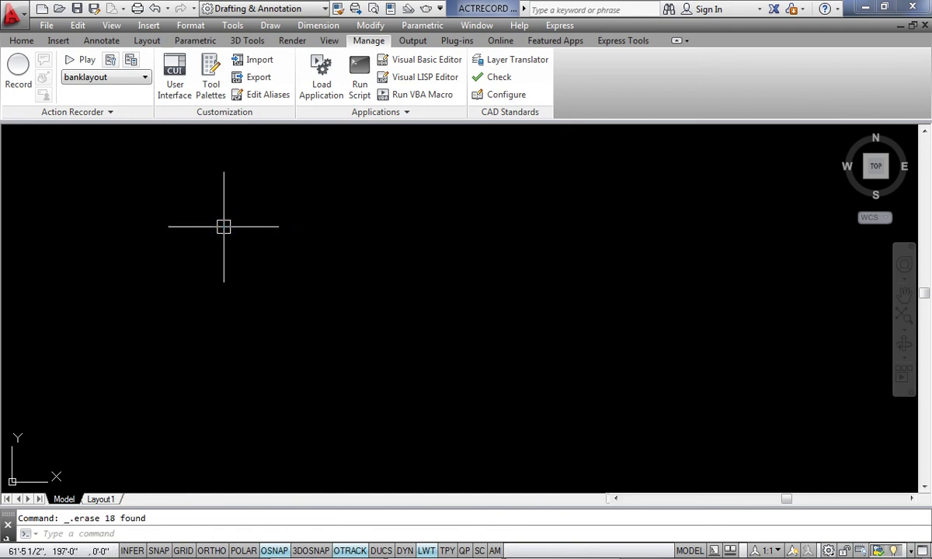
{"action": "scroll", "coordinate": [224, 227], "scroll_direction": "down", "scroll_amount": 2}
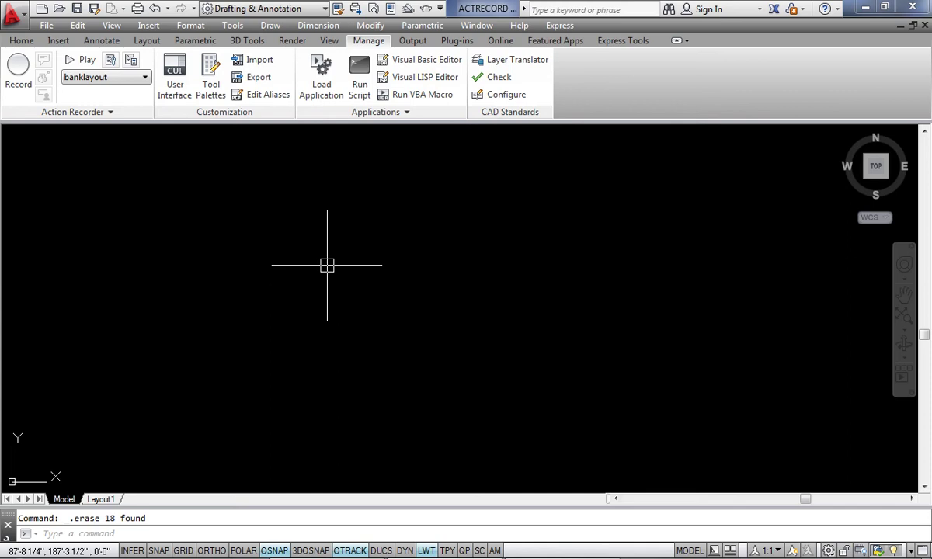
- Choose the banklayout action macro and play it back in the empty drawing
{"action": "left_click", "coordinate": [24, 43]}
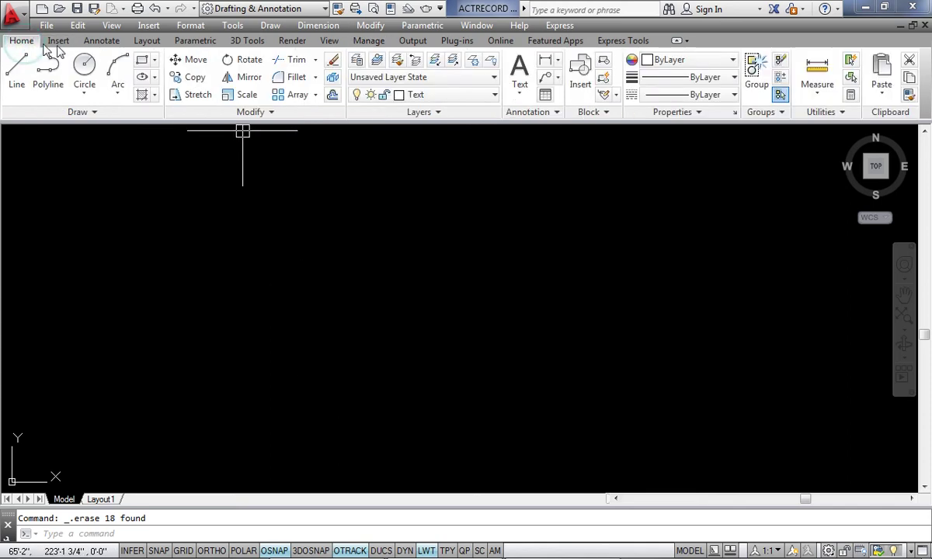
{"action": "left_click", "coordinate": [371, 45]}
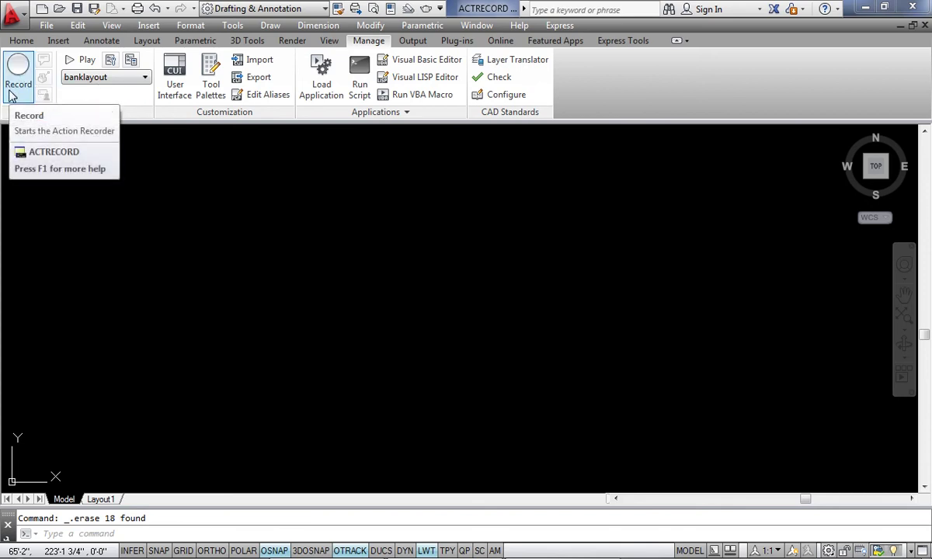
{"action": "left_click", "coordinate": [128, 78]}
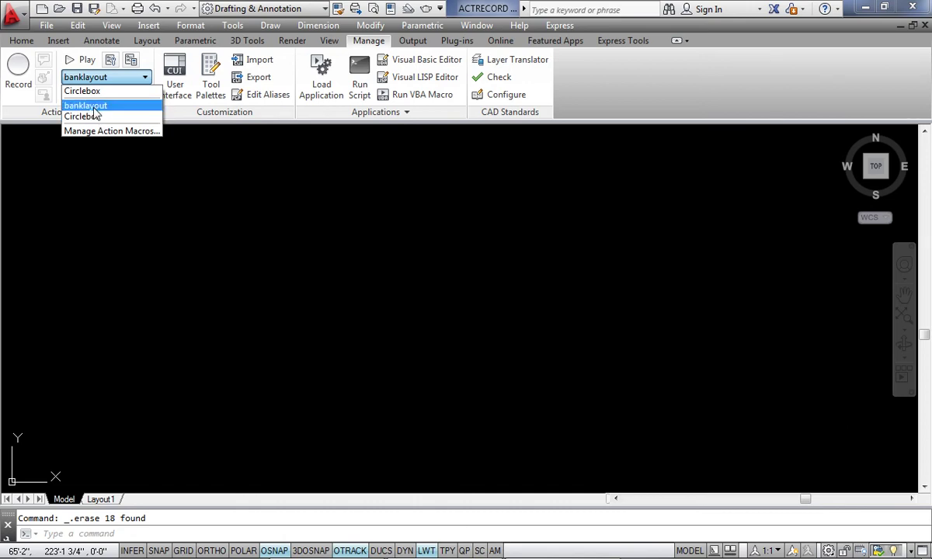
{"action": "left_click", "coordinate": [120, 106]}
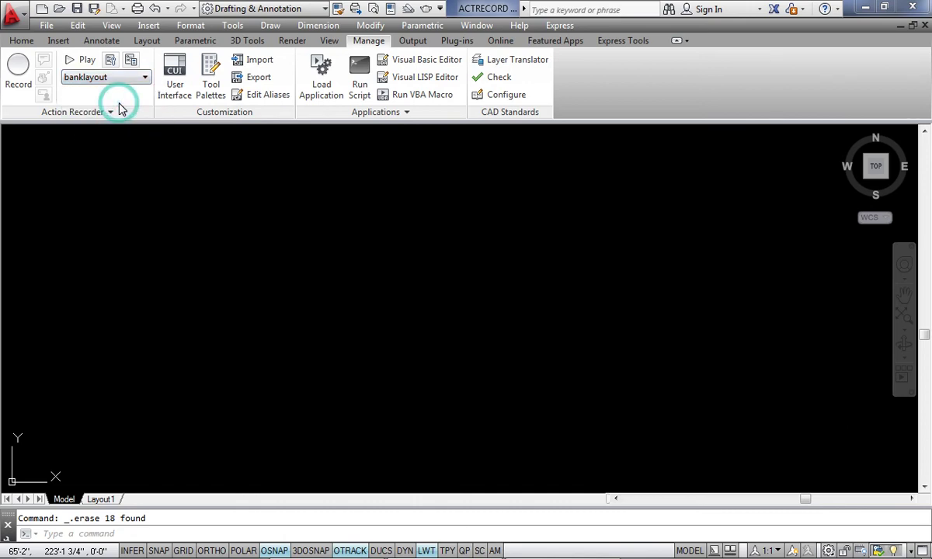
{"action": "left_click", "coordinate": [72, 64]}
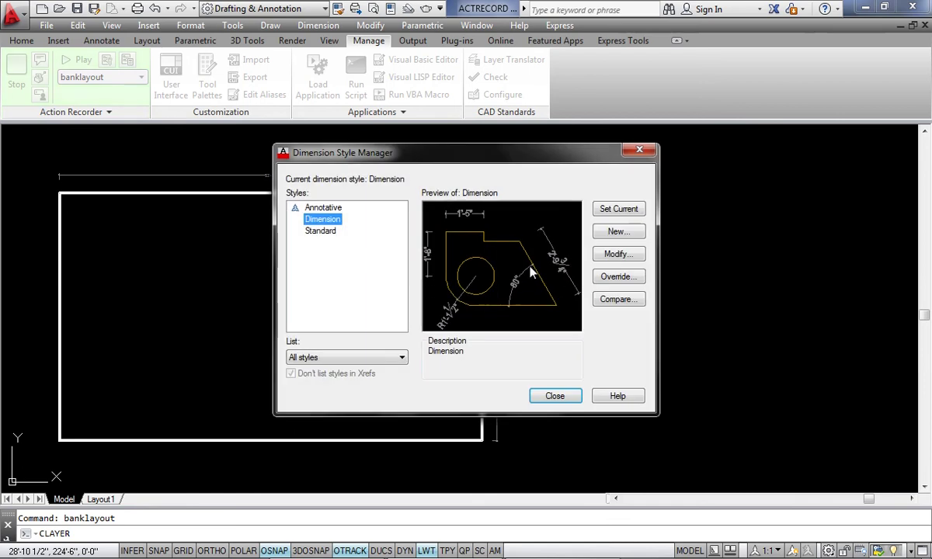
- Continue the playback past the Dimension Style Manager and the TRIM error, and accept inserting the Chair - Desk block
{"action": "left_click", "coordinate": [555, 397]}
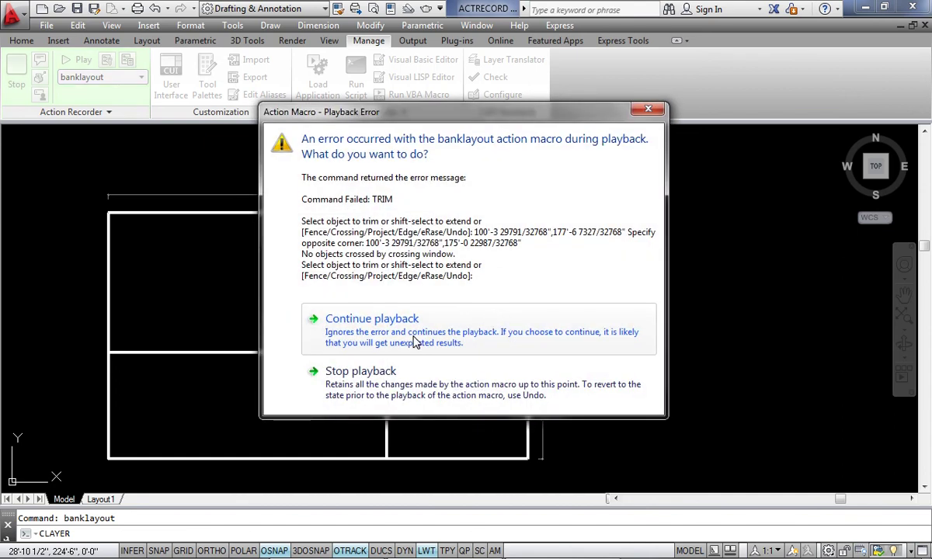
{"action": "left_click", "coordinate": [412, 333]}
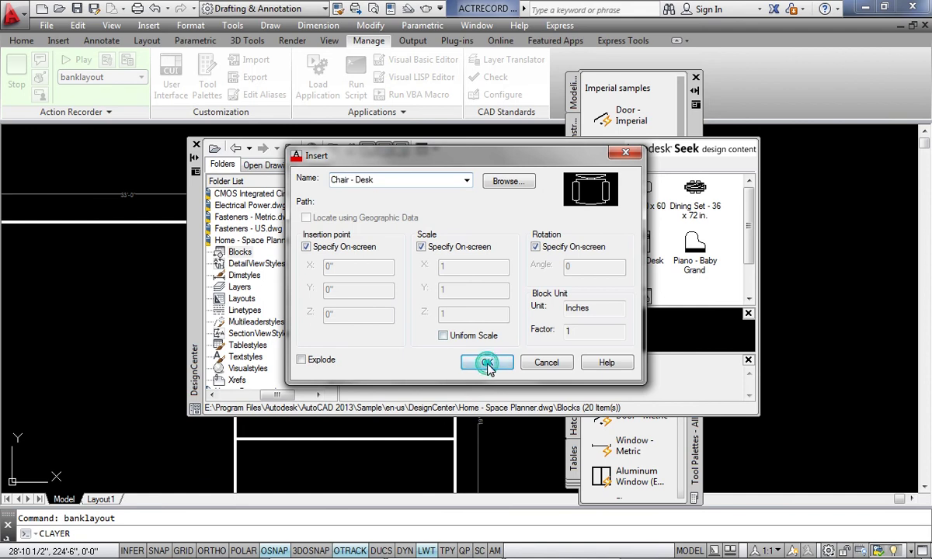
{"action": "left_click", "coordinate": [481, 362]}
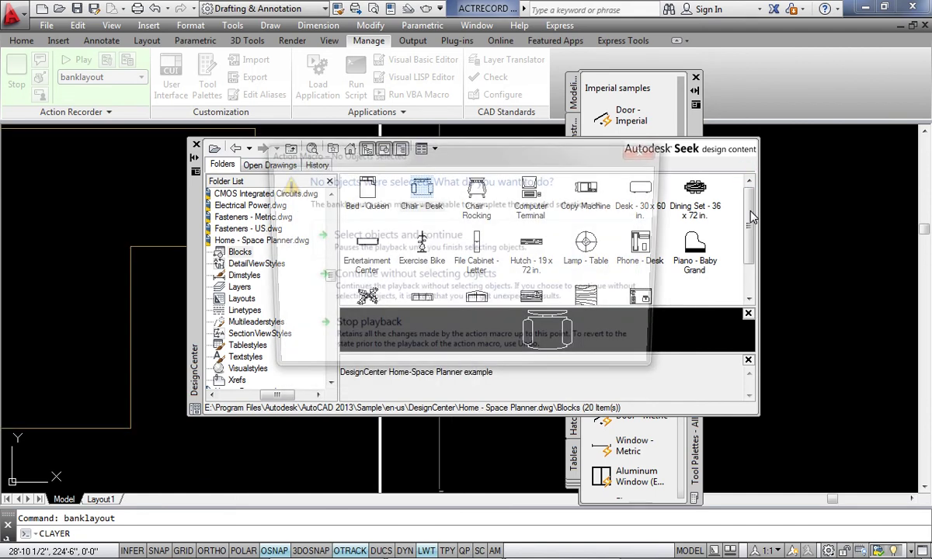
- Continue the macro playback to its end without selecting objects and close DesignCenter
{"action": "left_click", "coordinate": [459, 300]}
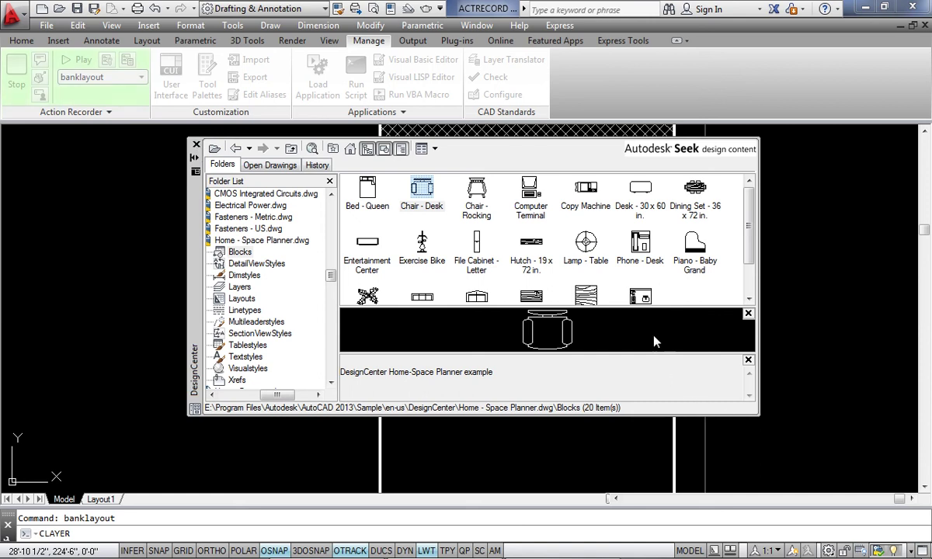
{"action": "left_click", "coordinate": [419, 237]}
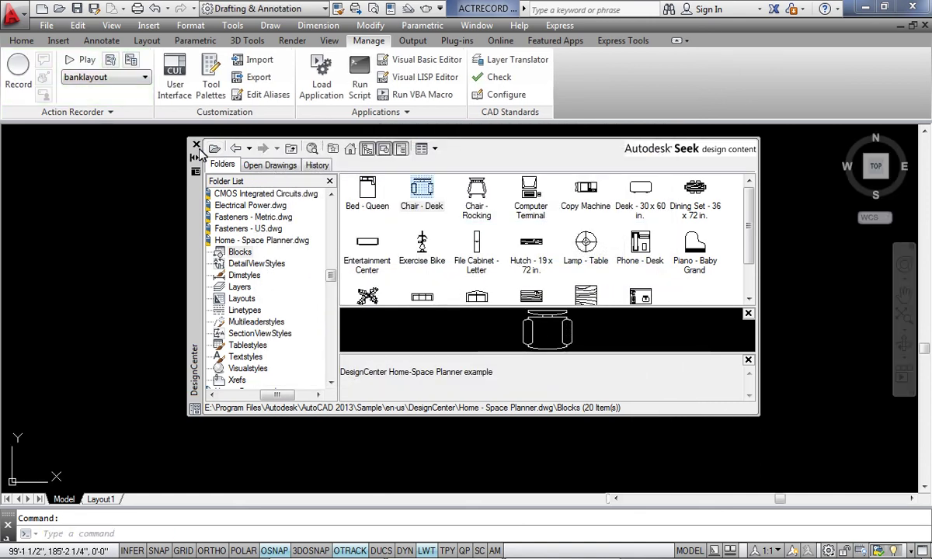
{"action": "left_click", "coordinate": [196, 145]}
{"action": "scroll", "coordinate": [491, 238], "scroll_direction": "up", "scroll_amount": 5}
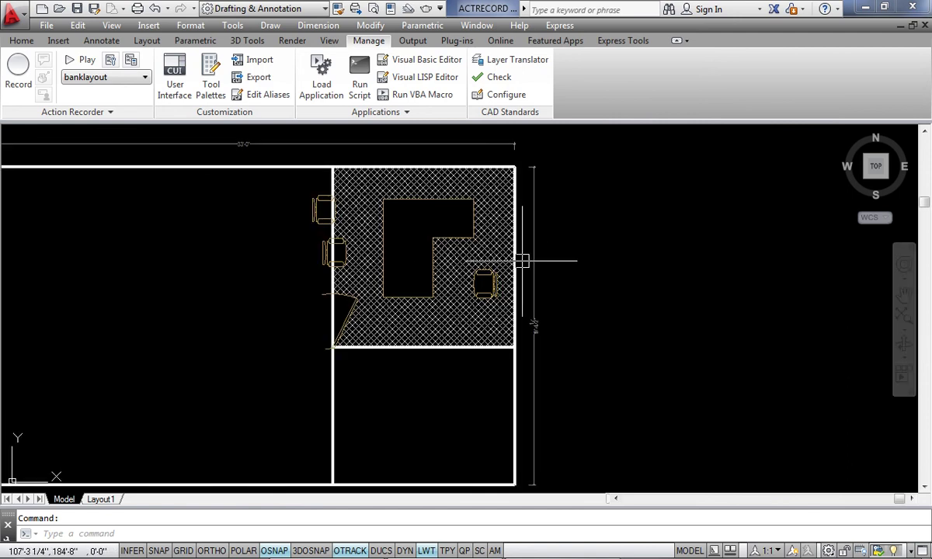
- Save the drawing with the whole played-back floor plan in it
{"action": "scroll", "coordinate": [564, 267], "scroll_direction": "down", "scroll_amount": 3}
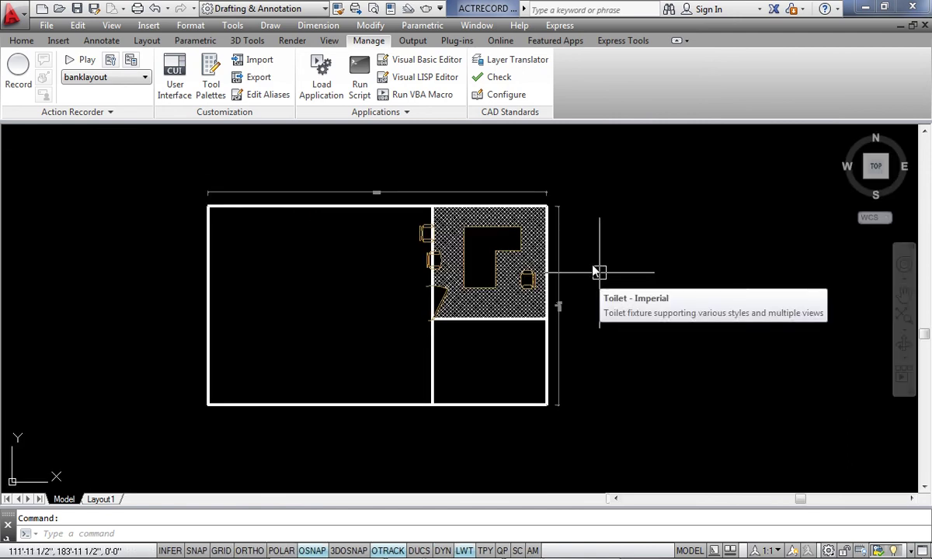
{"action": "key", "text": "ctrl+s"}
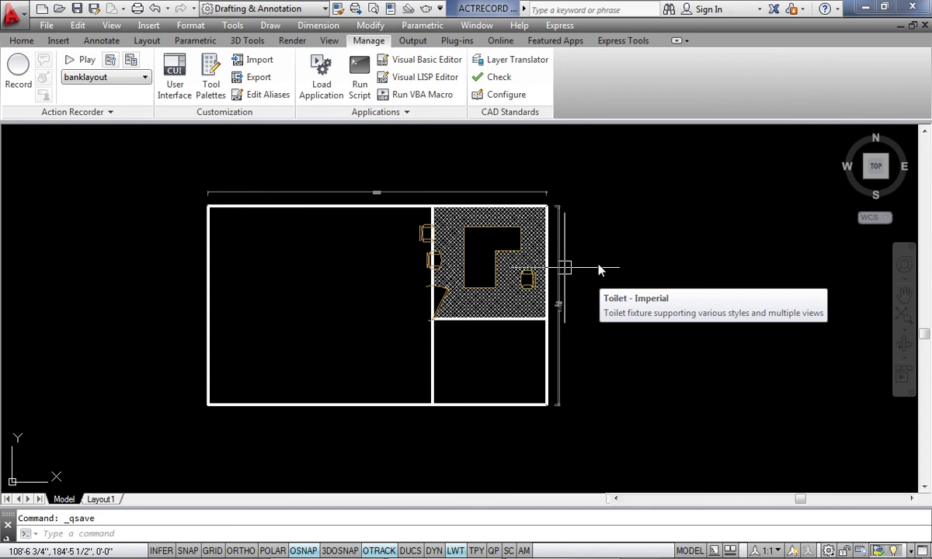
{"action": "scroll", "coordinate": [597, 264], "scroll_direction": "up", "scroll_amount": 4}
{"action": "scroll", "coordinate": [598, 265], "scroll_direction": "down", "scroll_amount": 4}
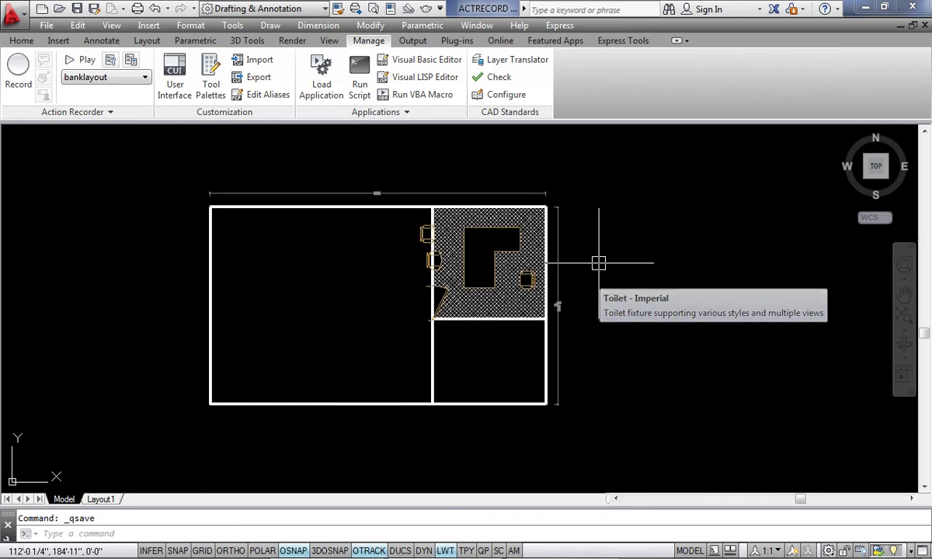
{"action": "key", "text": "Escape"}
- Check the lower of the two chair blocks on the hatched room's inner wall and save the drawing again
{"action": "scroll", "coordinate": [459, 242], "scroll_direction": "up", "scroll_amount": 2}
{"action": "scroll", "coordinate": [436, 300], "scroll_direction": "up", "scroll_amount": 2}
{"action": "scroll", "coordinate": [434, 301], "scroll_direction": "up", "scroll_amount": 2}
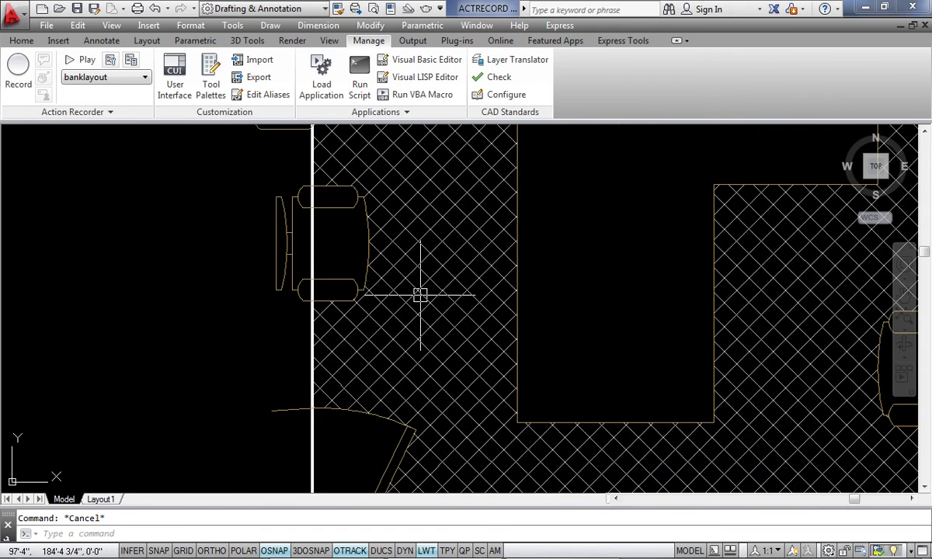
{"action": "left_click", "coordinate": [361, 285]}
{"action": "scroll", "coordinate": [367, 284], "scroll_direction": "down", "scroll_amount": 3}
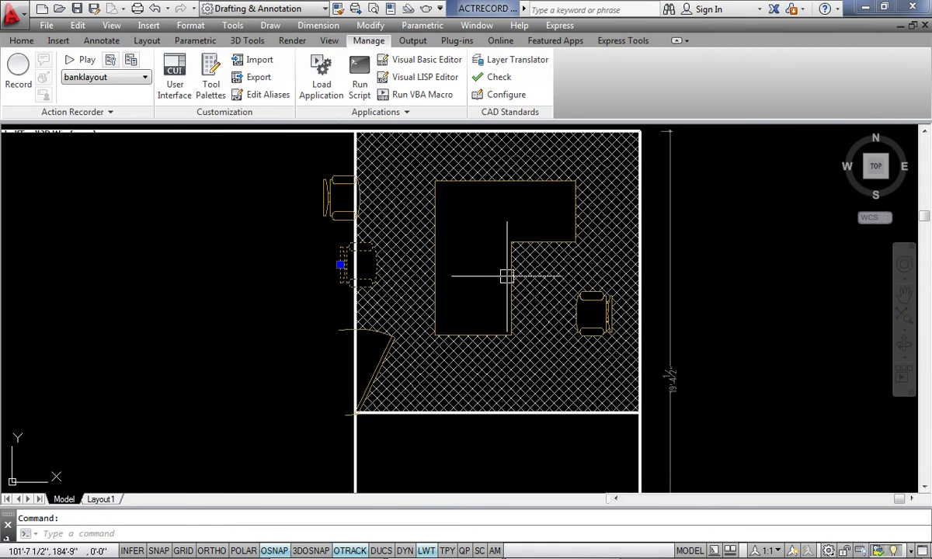
{"action": "scroll", "coordinate": [506, 279], "scroll_direction": "down", "scroll_amount": 3}
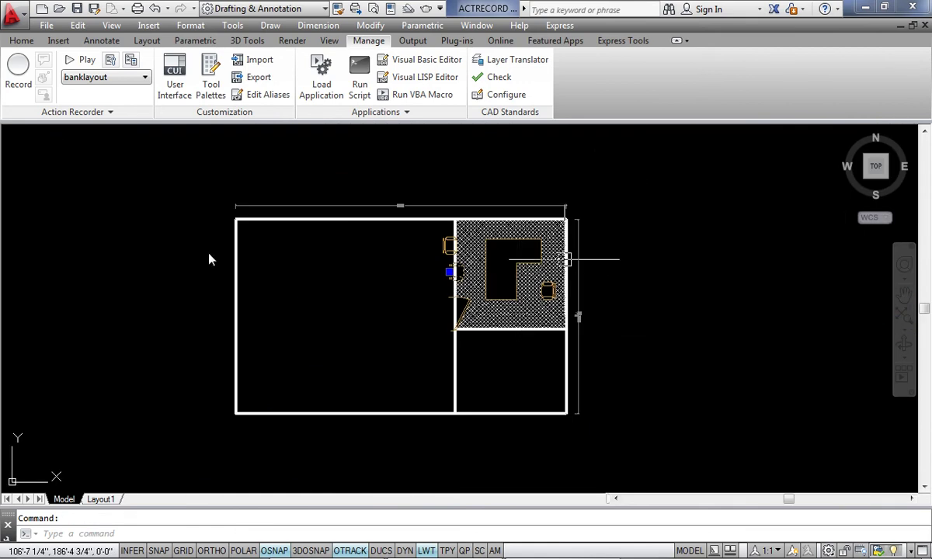
{"action": "left_click", "coordinate": [21, 41]}
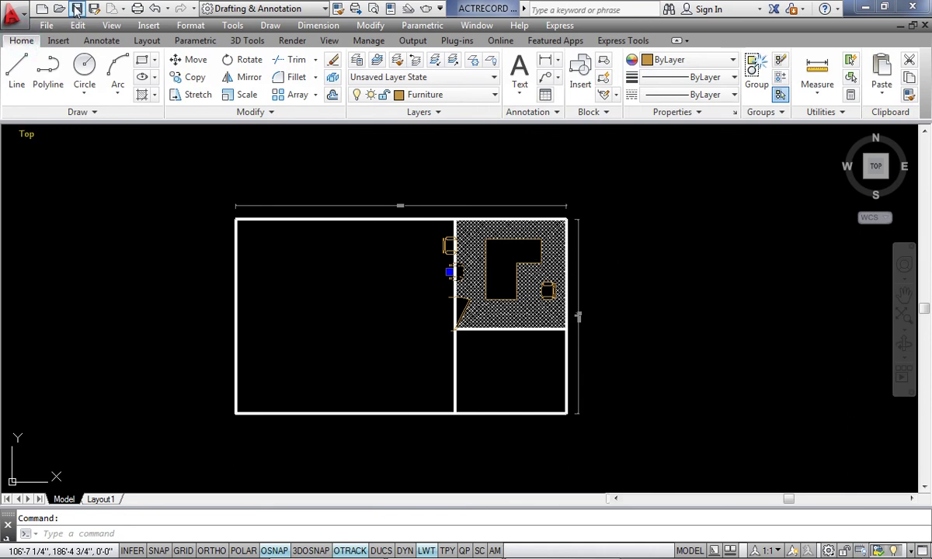
{"action": "key", "text": "ctrl+s"}
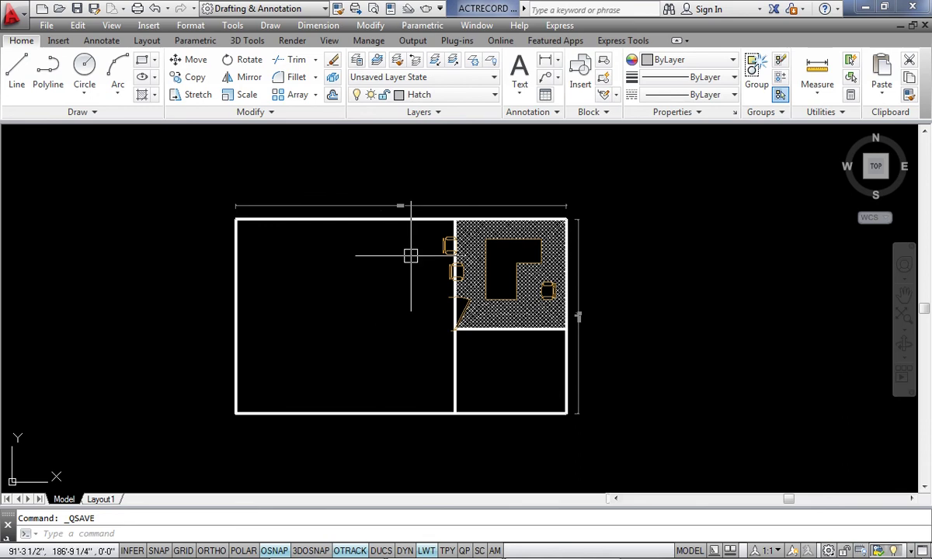
- Start recording a new action macro and try to draw a rectangle in the empty area beside the floor plan
{"action": "scroll", "coordinate": [741, 223], "scroll_direction": "up", "scroll_amount": 4}
{"action": "scroll", "coordinate": [546, 254], "scroll_direction": "up", "scroll_amount": 2}
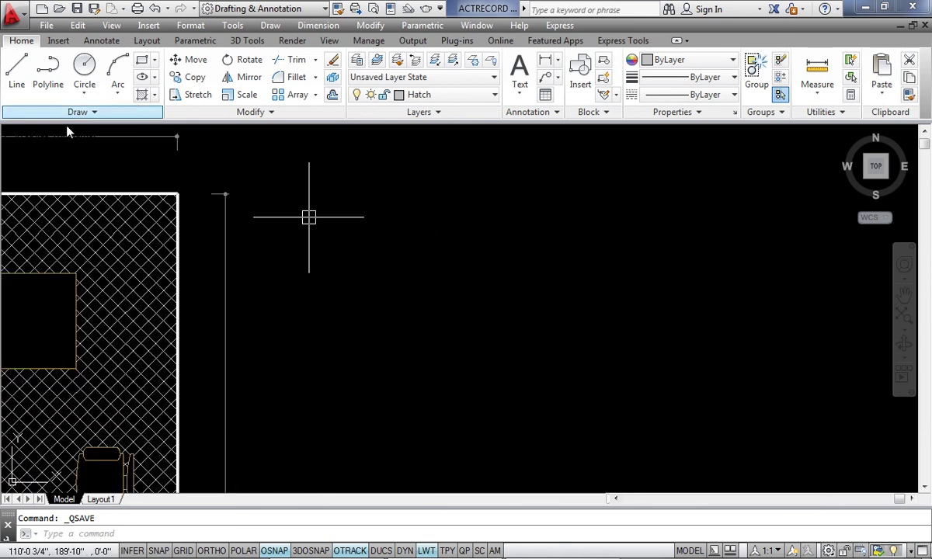
{"action": "left_click", "coordinate": [368, 40]}
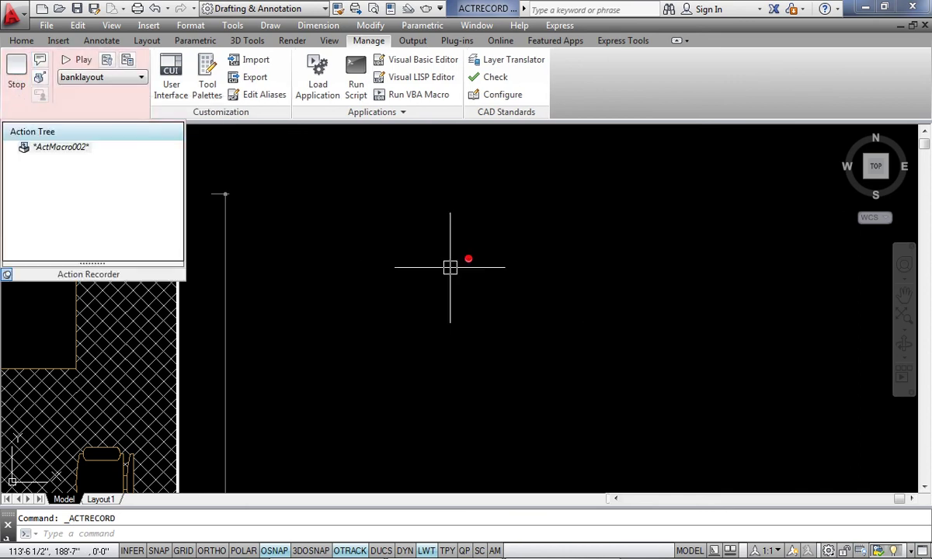
{"action": "type", "text": "rec"}
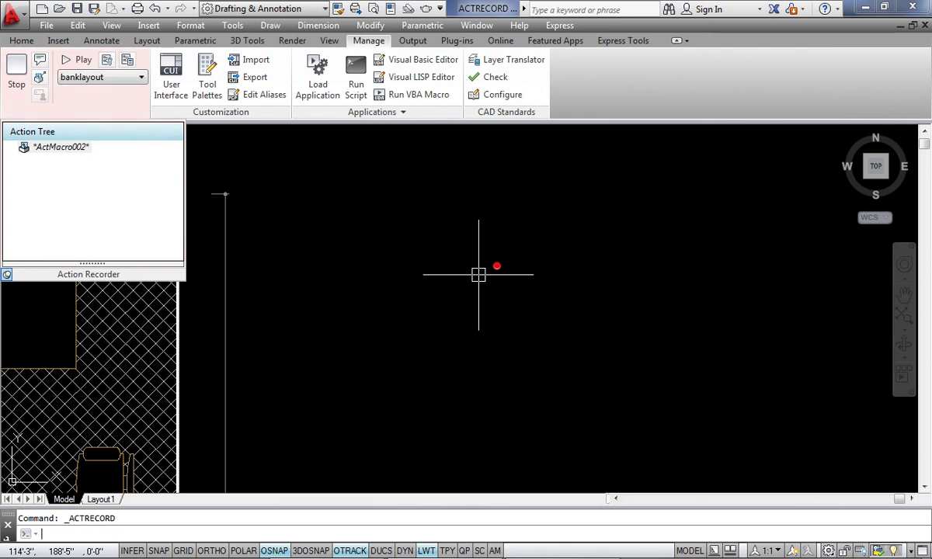
{"action": "key", "text": "Return"}
{"action": "left_click", "coordinate": [391, 274]}
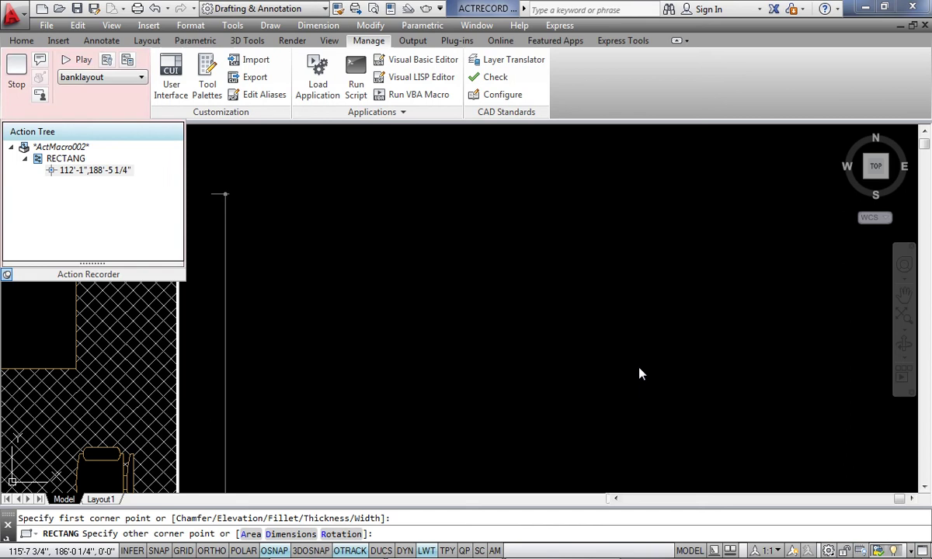
{"action": "key", "text": "Escape"}
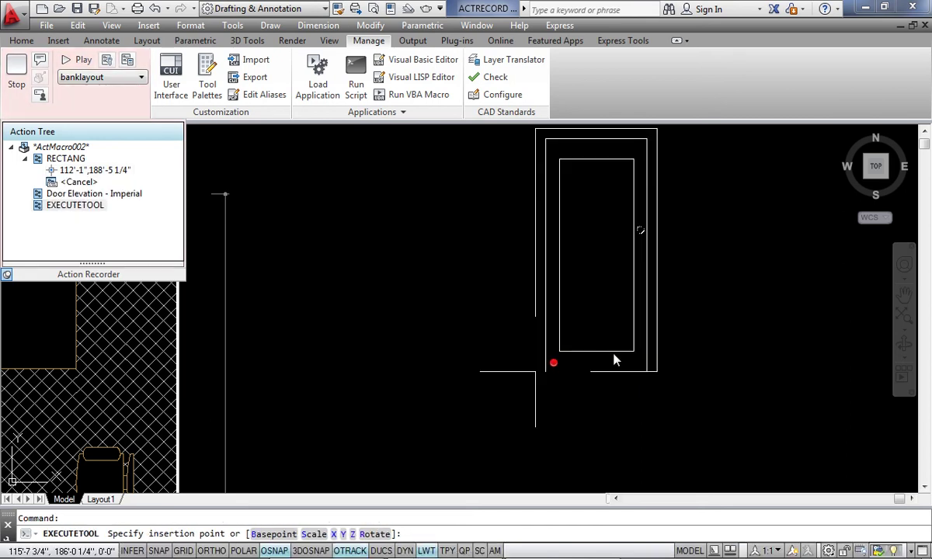
- Place the Door Elevation - Imperial block in the empty area beside the floor plan and erase it again
{"action": "left_click", "coordinate": [568, 393]}
{"action": "left_click", "coordinate": [500, 347]}
{"action": "left_click", "coordinate": [501, 347]}
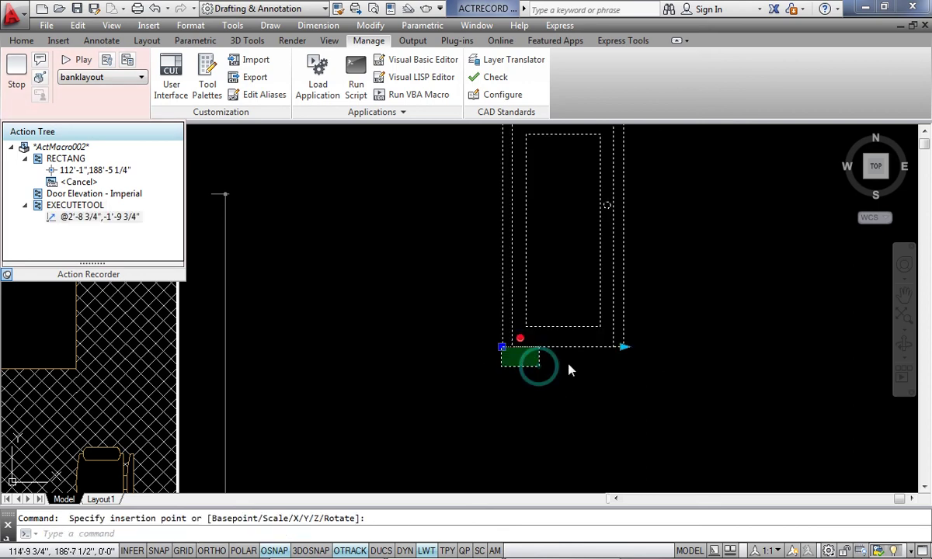
{"action": "key", "text": "Escape"}
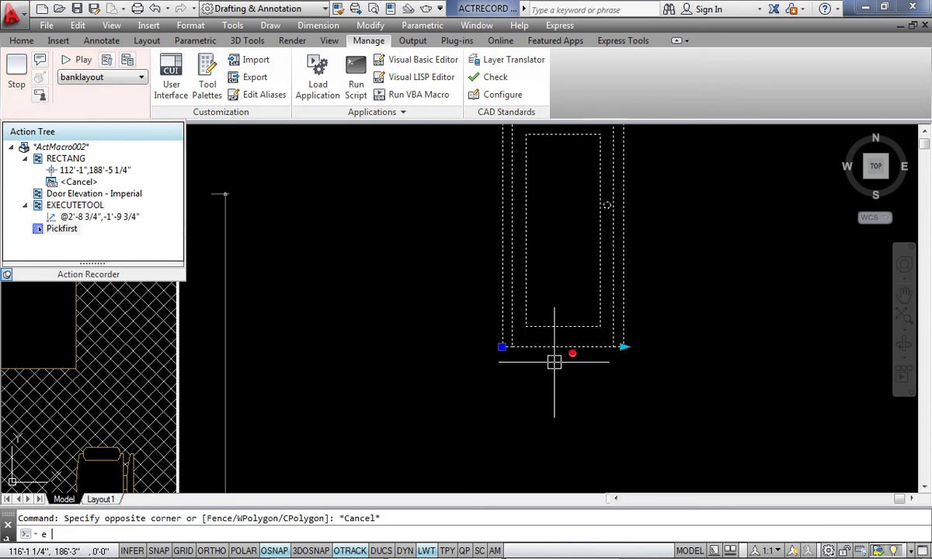
{"action": "type", "text": "e"}
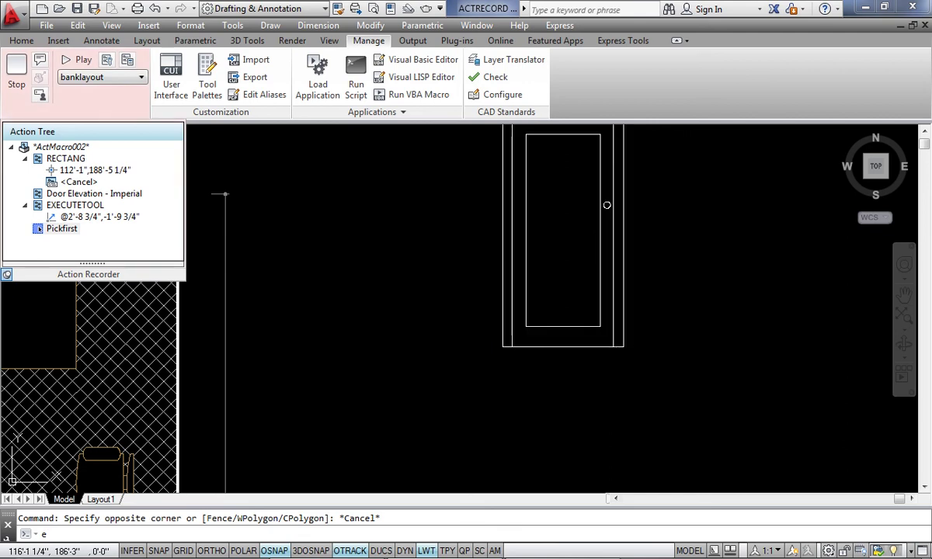
{"action": "left_click", "coordinate": [531, 349]}
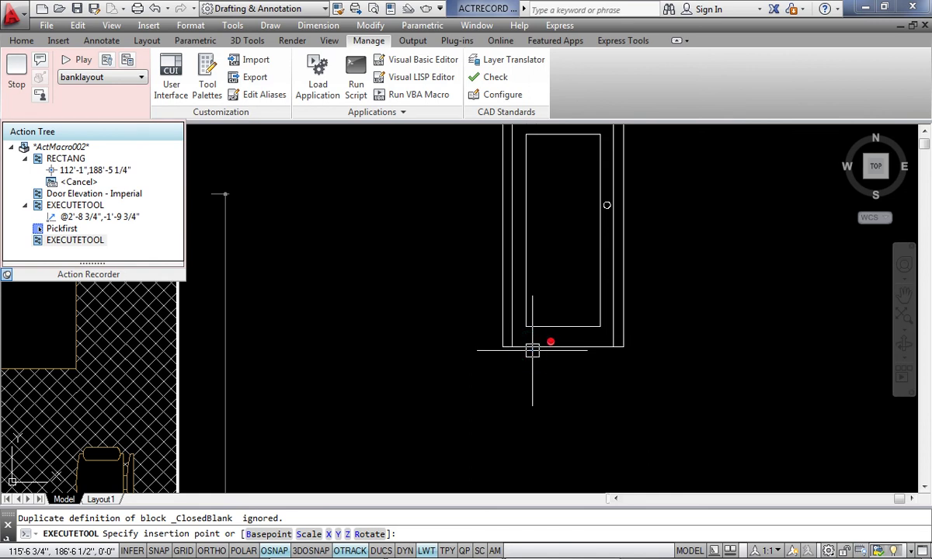
{"action": "key", "text": "Escape"}
{"action": "key", "text": "Delete"}
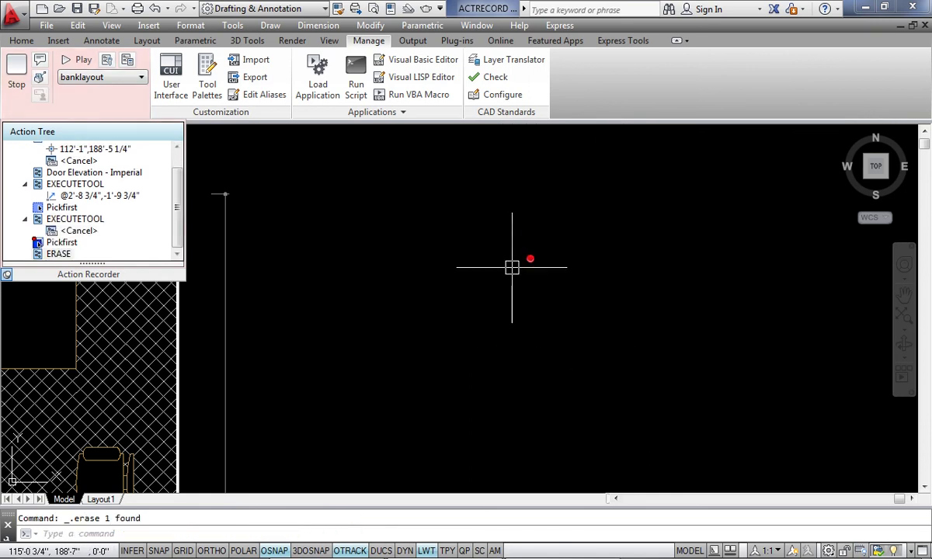
- Review the saved macros in the Action Macro Manager and discard the current recording without saving it
{"action": "left_click", "coordinate": [142, 79]}
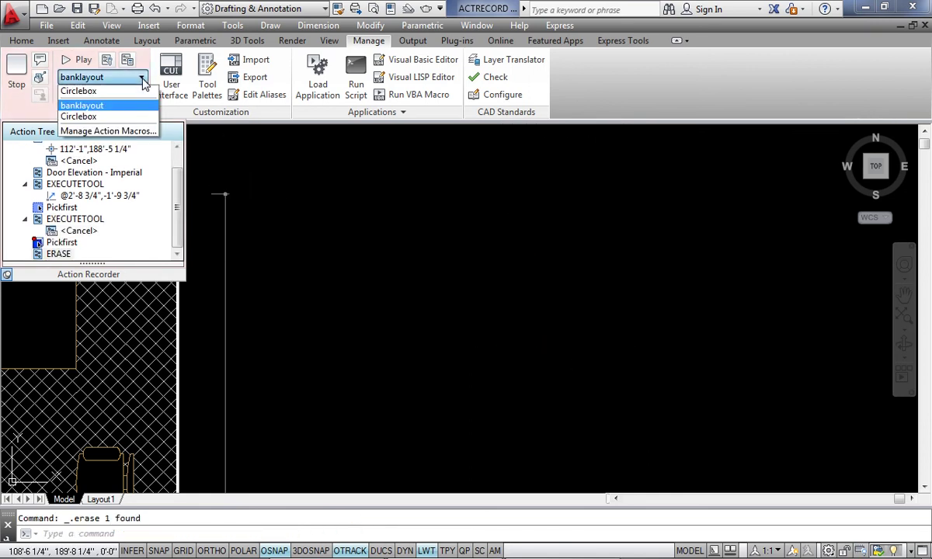
{"action": "left_click", "coordinate": [115, 132]}
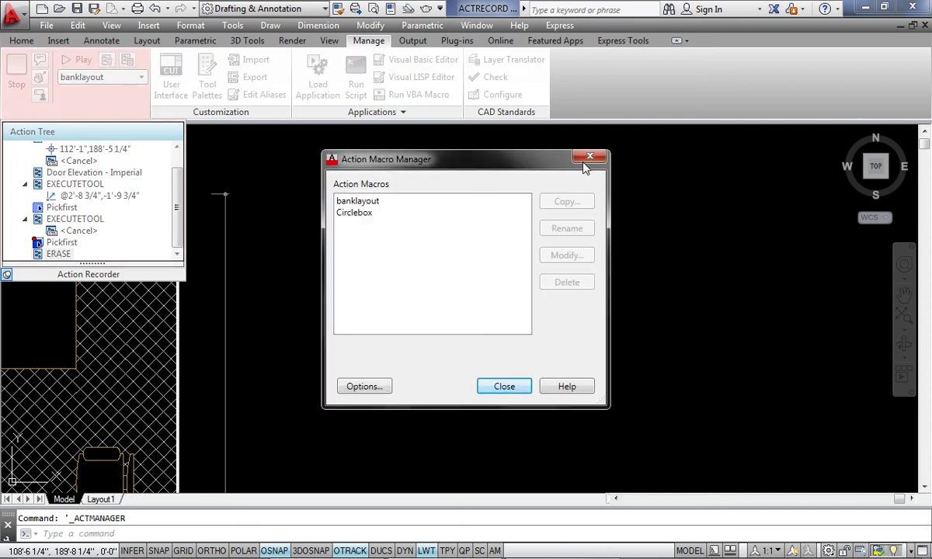
{"action": "left_click", "coordinate": [590, 157]}
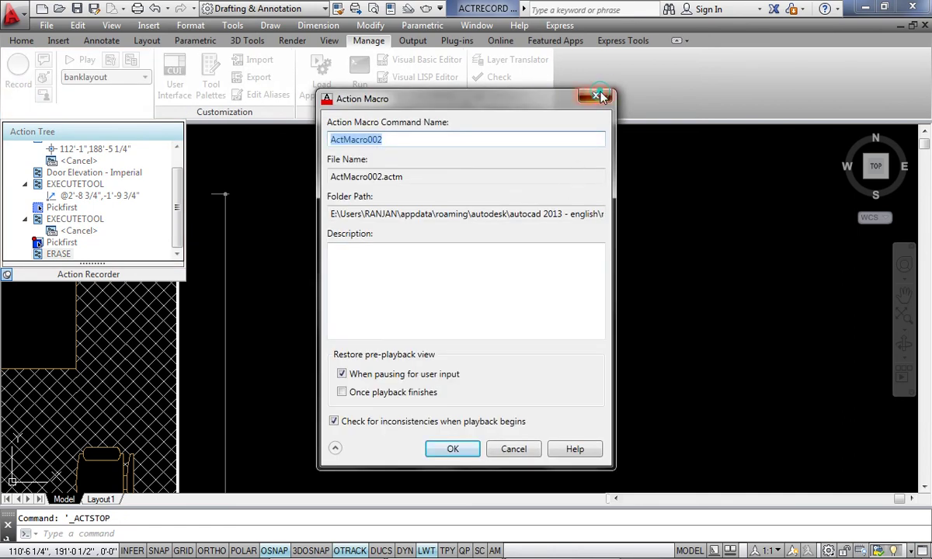
{"action": "left_click", "coordinate": [595, 97]}
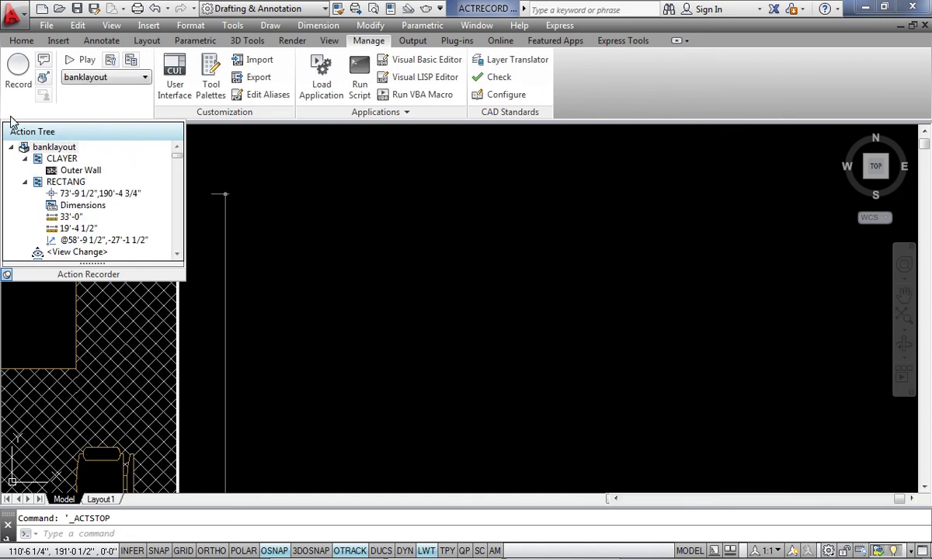
{"action": "key", "text": "Escape"}
- Save the drawing and start recording a fresh action macro
{"action": "left_click", "coordinate": [21, 41]}
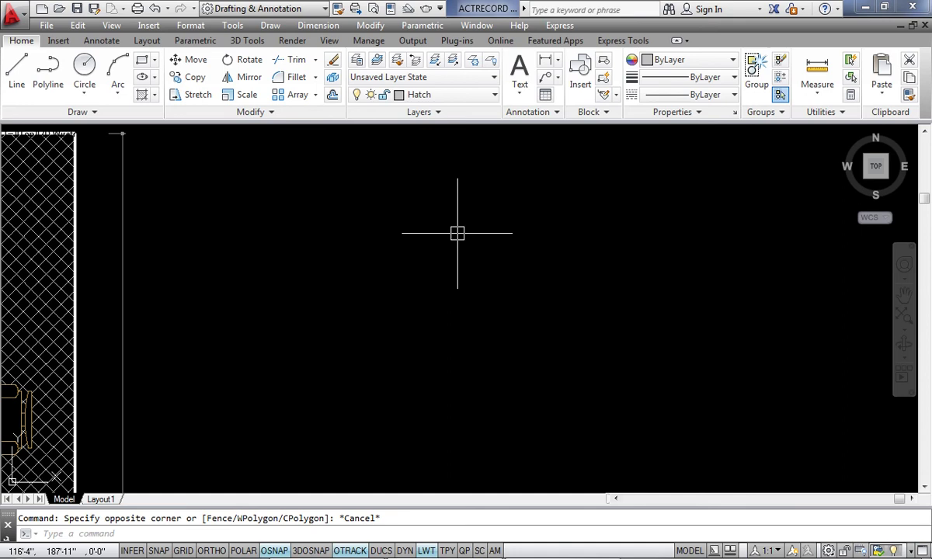
{"action": "type", "text": "c"}
{"action": "left_click", "coordinate": [75, 10]}
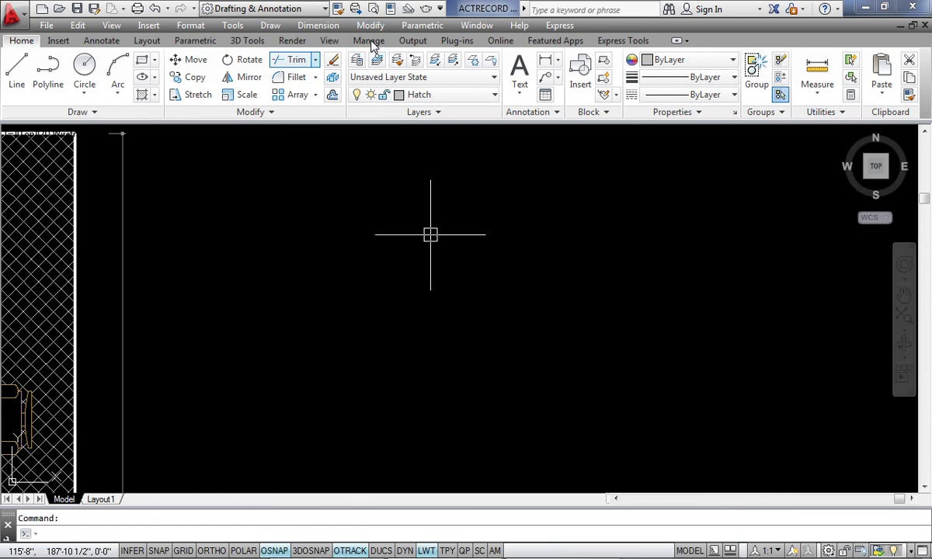
{"action": "left_click", "coordinate": [370, 41]}
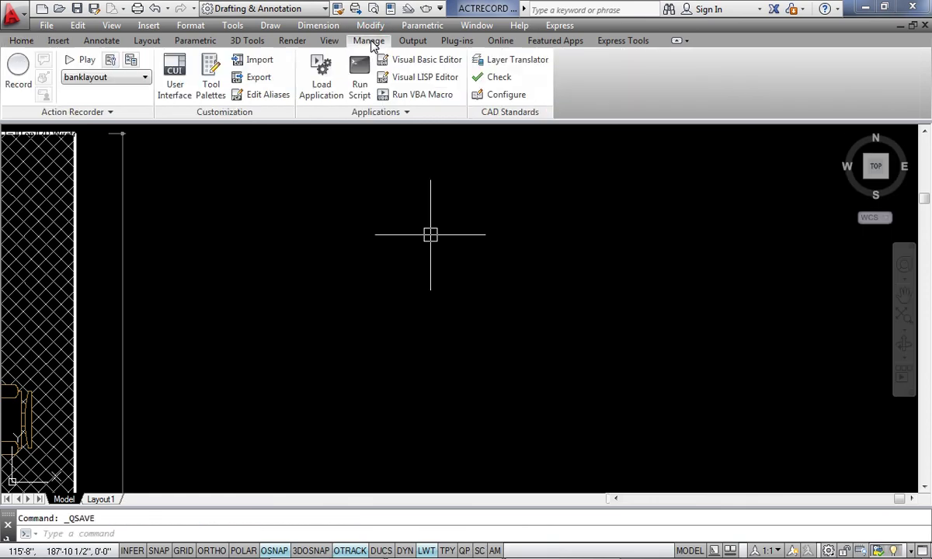
{"action": "left_click", "coordinate": [19, 74]}
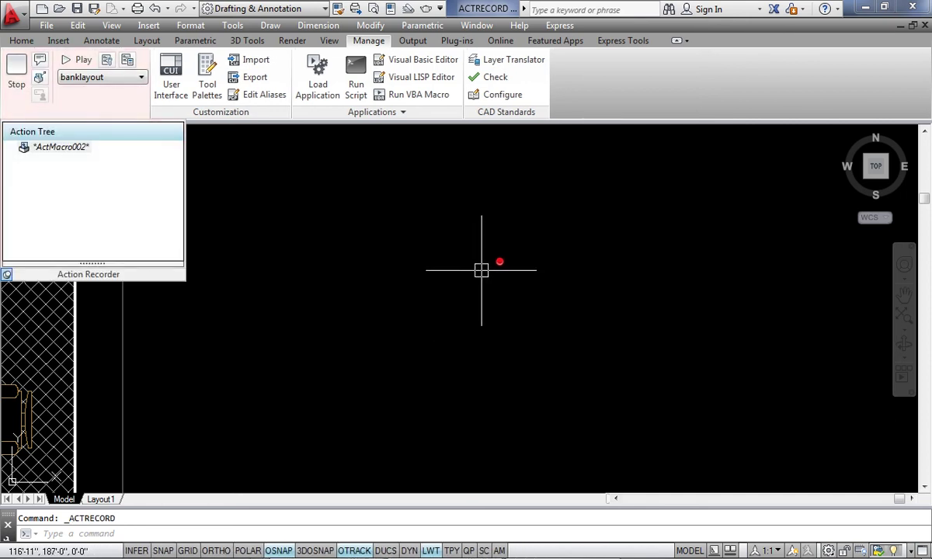
- Draw a 6-sided polygon inscribed in a circle of about 1'-11 3/4" radius in the empty area, with ortho on
{"action": "type", "text": "poly"}
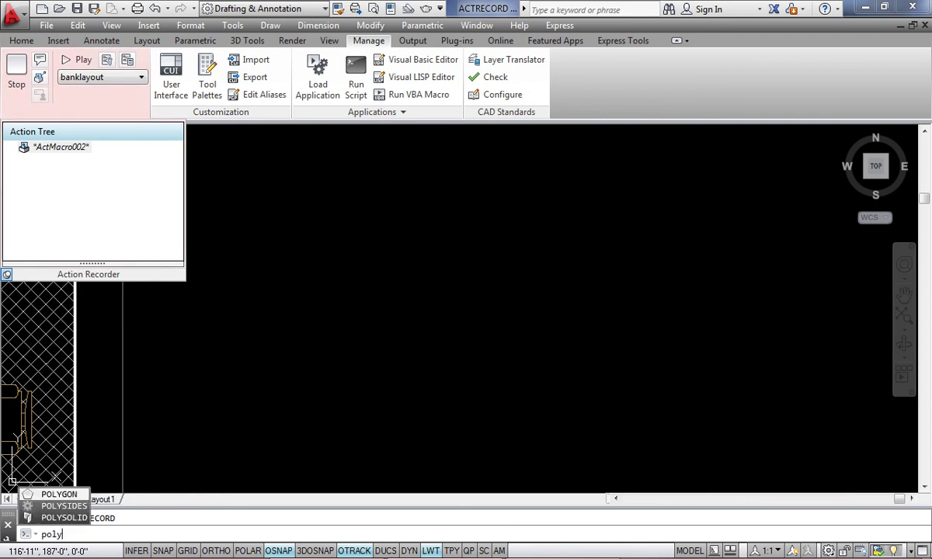
{"action": "key", "text": "Return"}
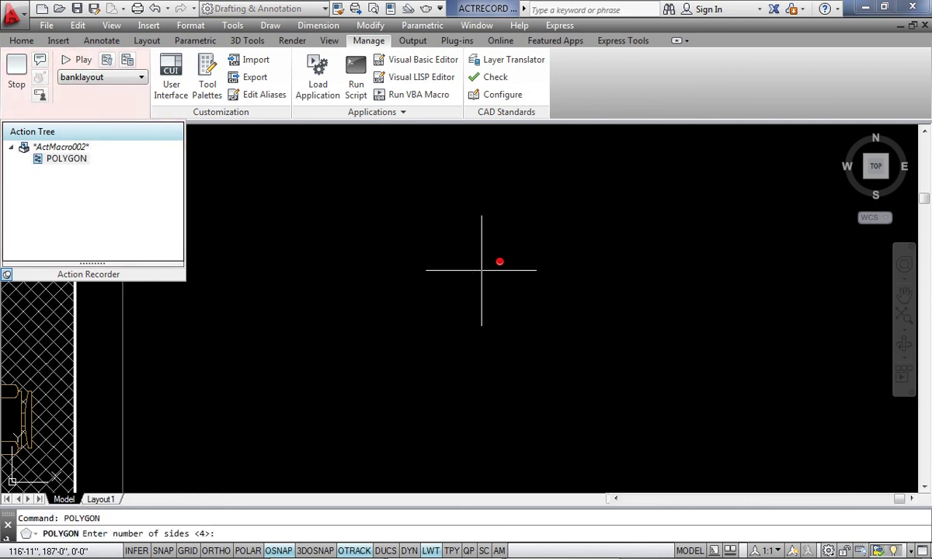
{"action": "type", "text": "6"}
{"action": "key", "text": "Return"}
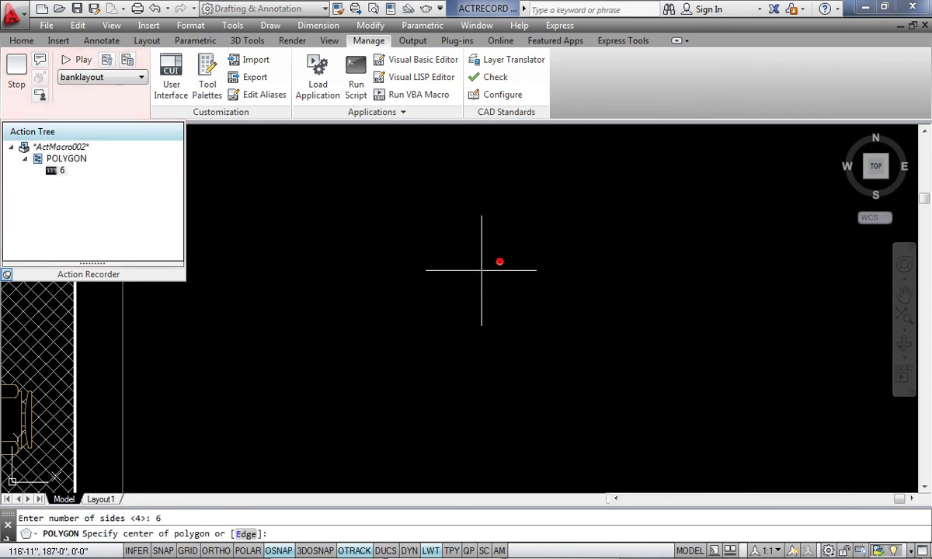
{"action": "left_click", "coordinate": [481, 271]}
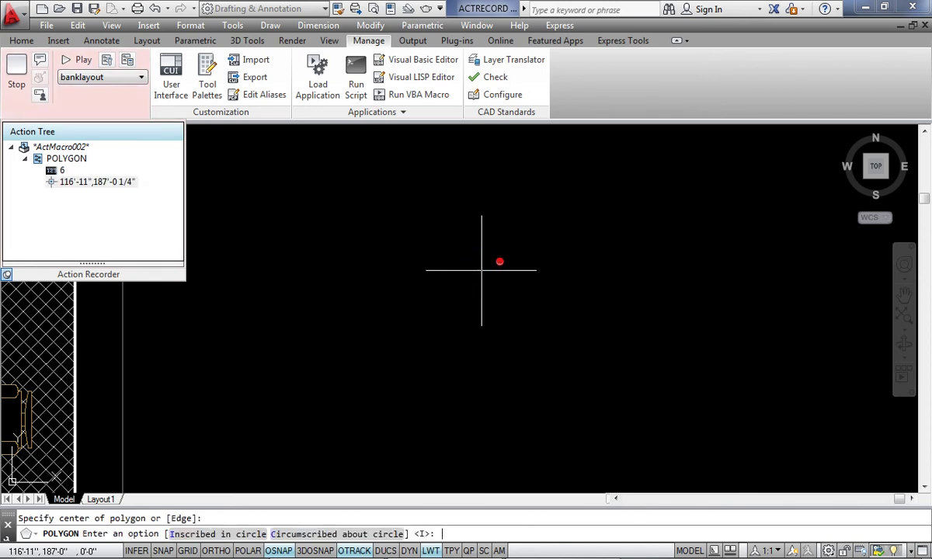
{"action": "key", "text": "Return"}
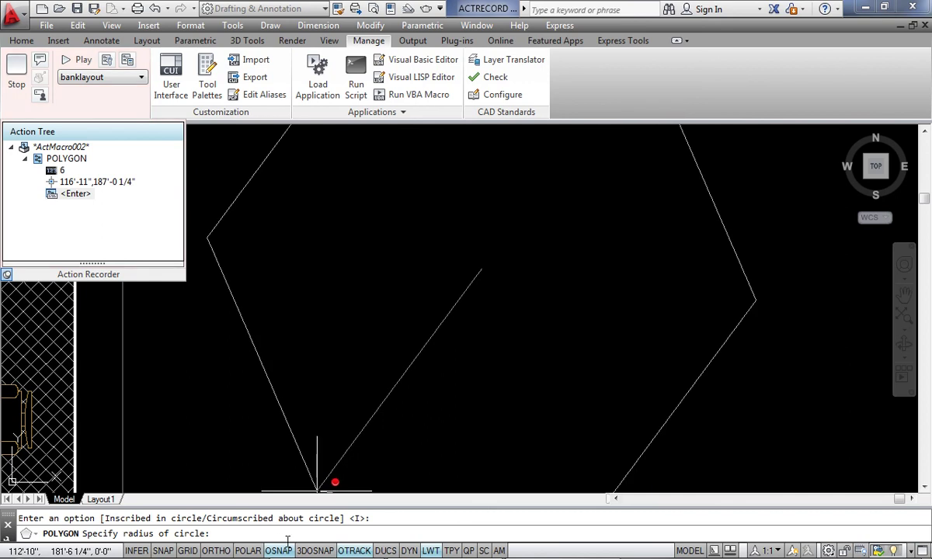
{"action": "left_click", "coordinate": [216, 551]}
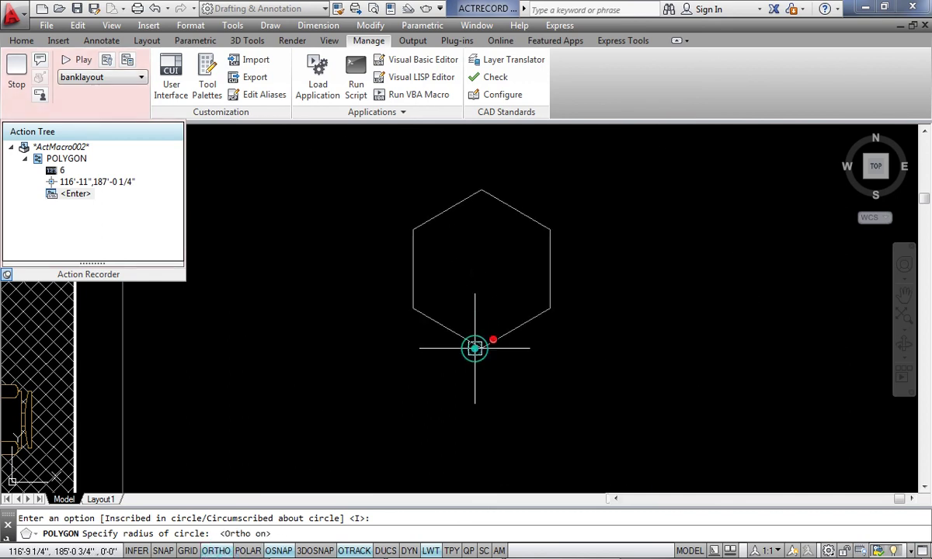
{"action": "left_click", "coordinate": [475, 348]}
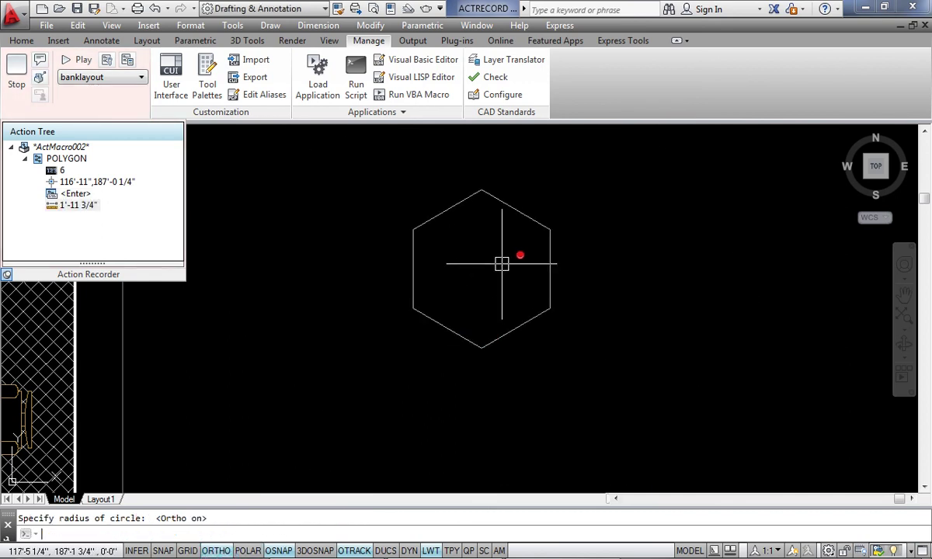
- Draw a circle of about 1'-2 1/2" radius centred inside the hexagon
{"action": "type", "text": "c"}
{"action": "key", "text": "Return"}
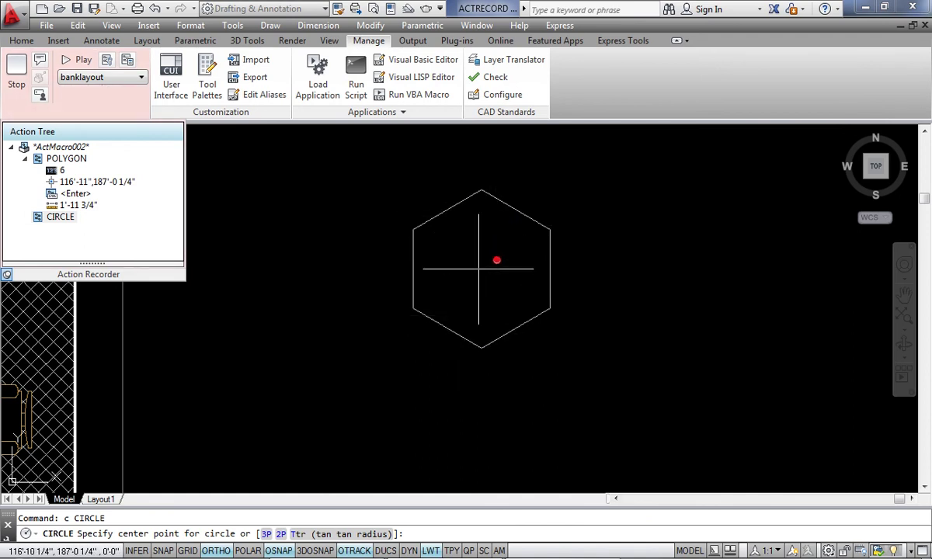
{"action": "left_click", "coordinate": [480, 268]}
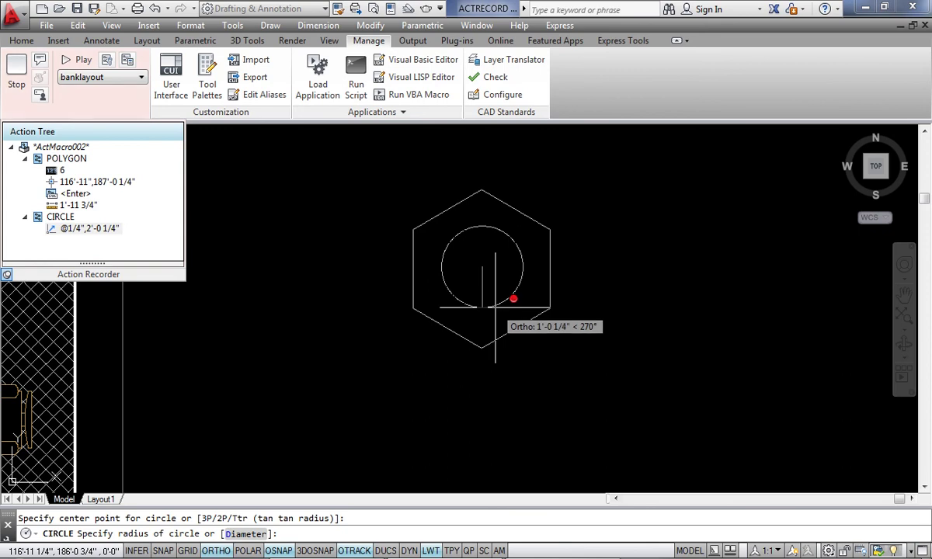
{"action": "left_click", "coordinate": [482, 316]}
- Stop recording, keep the action macro under the name hexnut, and save the drawing
{"action": "scroll", "coordinate": [549, 206], "scroll_direction": "down", "scroll_amount": 6}
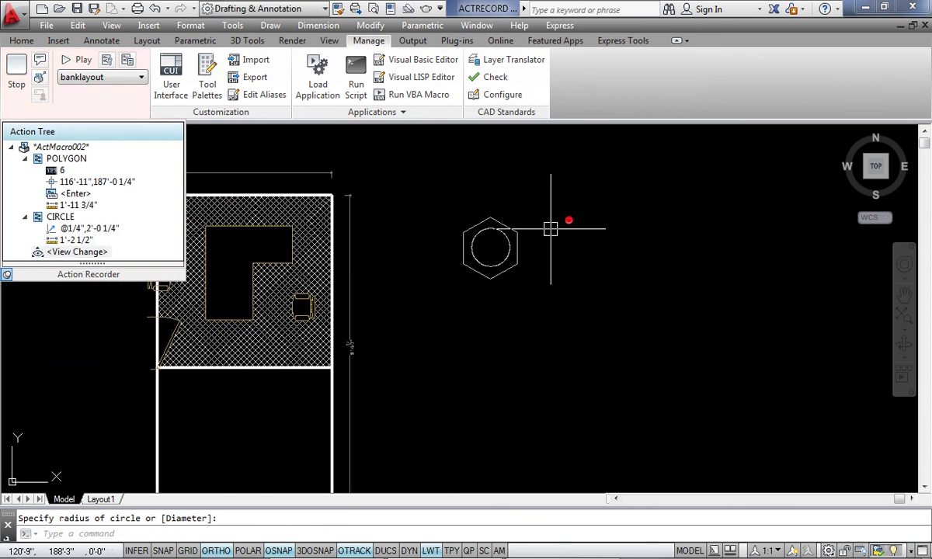
{"action": "scroll", "coordinate": [536, 226], "scroll_direction": "up", "scroll_amount": 4}
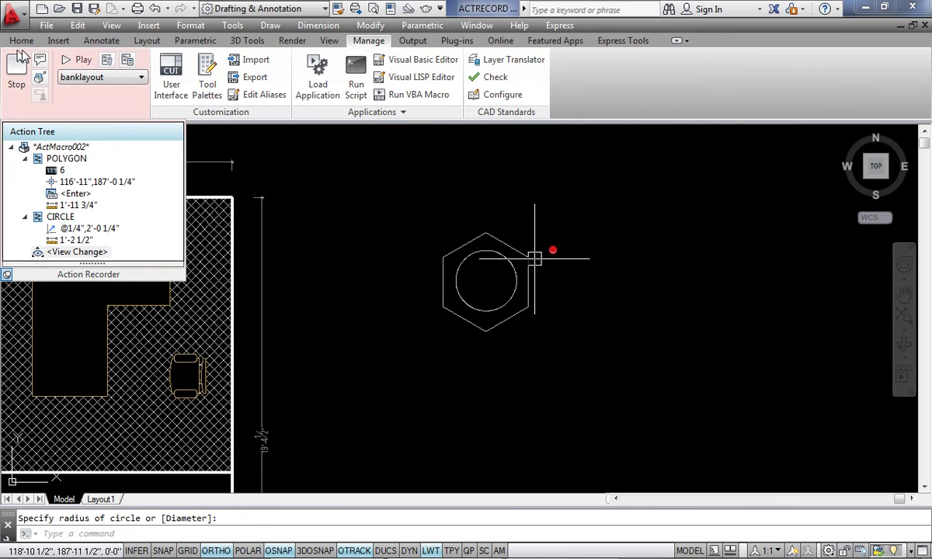
{"action": "left_click", "coordinate": [15, 80]}
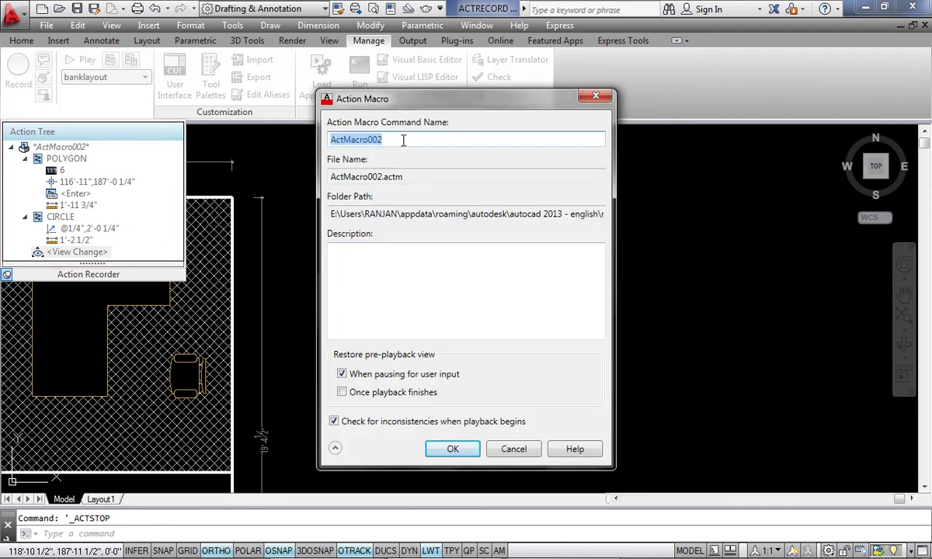
{"action": "type", "text": "hexnut"}
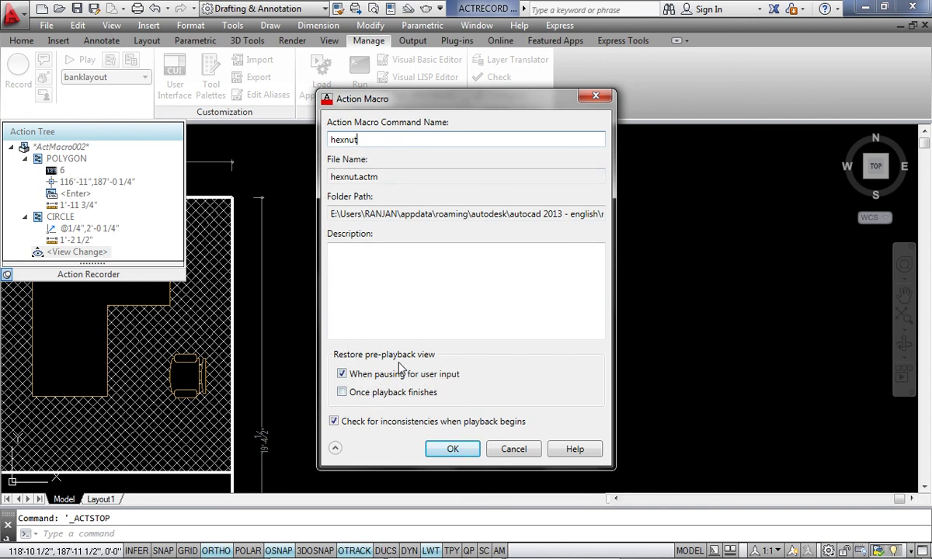
{"action": "left_click", "coordinate": [449, 451]}
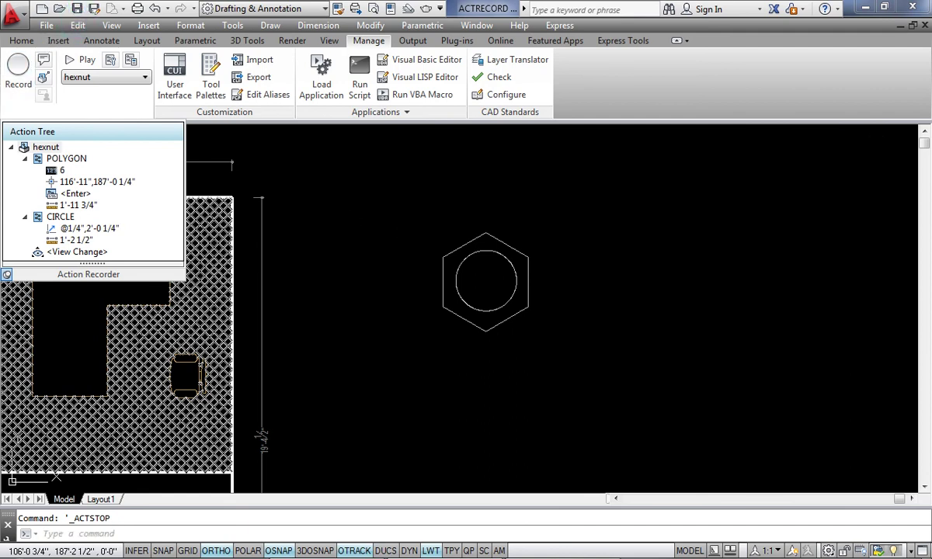
{"action": "key", "text": "ctrl+s"}
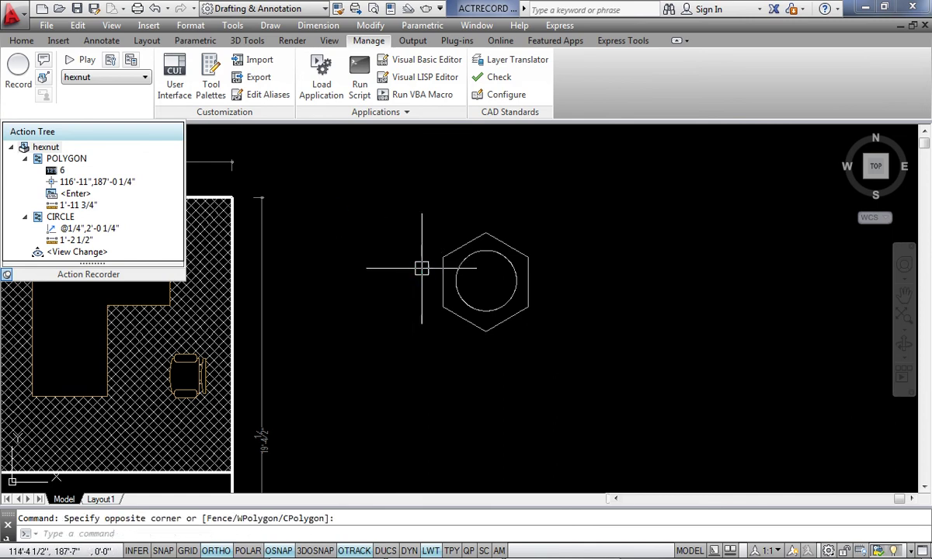
- Erase the hexagon and its inner circle from the empty area beside the floor plan
{"action": "left_click", "coordinate": [424, 268]}
{"action": "left_click", "coordinate": [22, 41]}
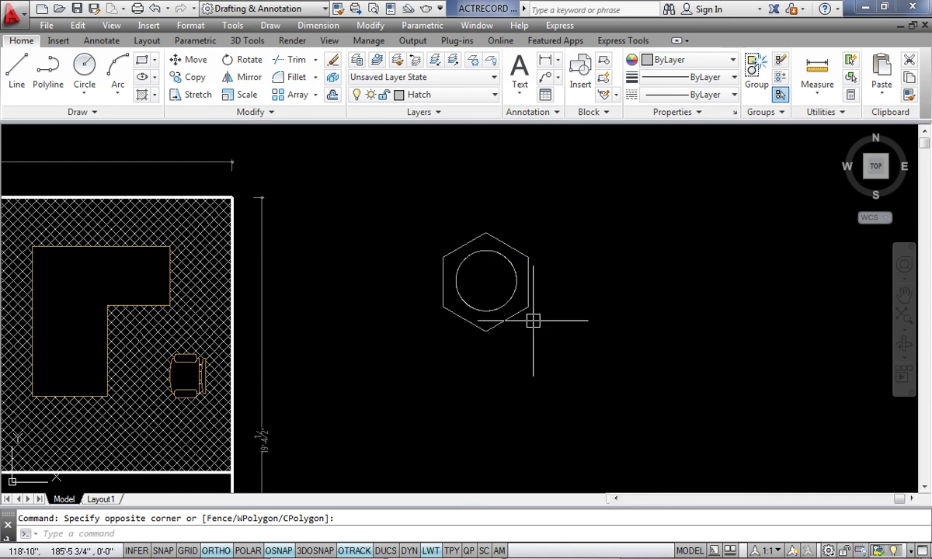
{"action": "right_click", "coordinate": [554, 216]}
{"action": "left_click", "coordinate": [499, 217]}
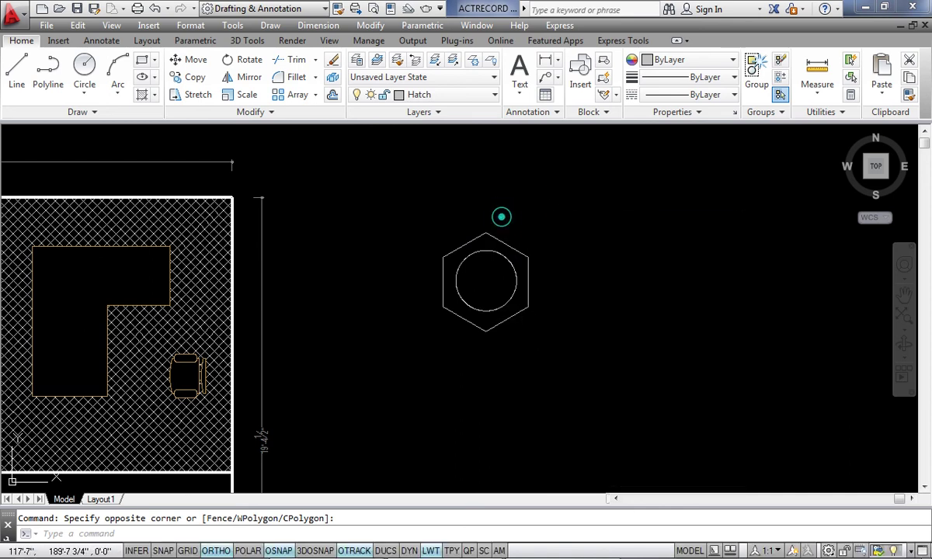
{"action": "left_click", "coordinate": [520, 215]}
{"action": "key", "text": "Escape"}
{"action": "left_click", "coordinate": [509, 236]}
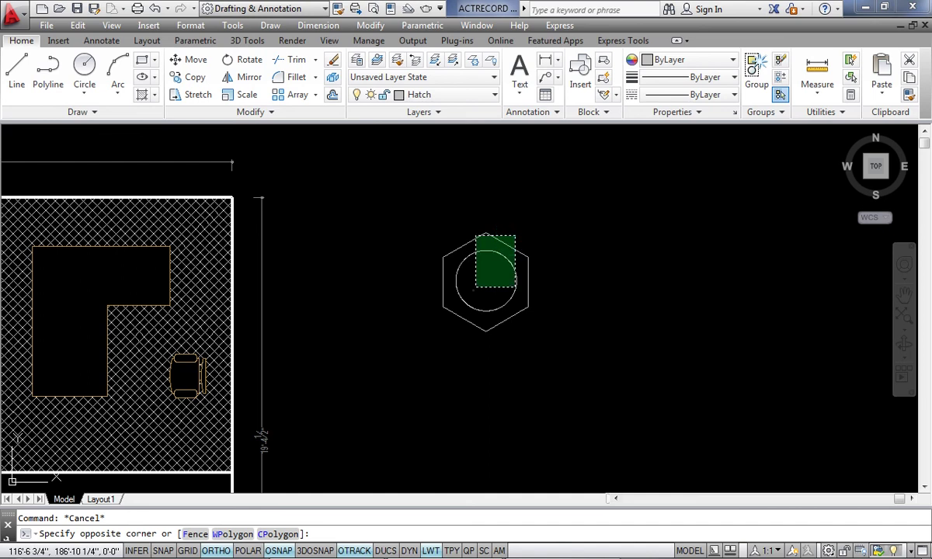
{"action": "left_click", "coordinate": [475, 286]}
{"action": "key", "text": "Delete"}
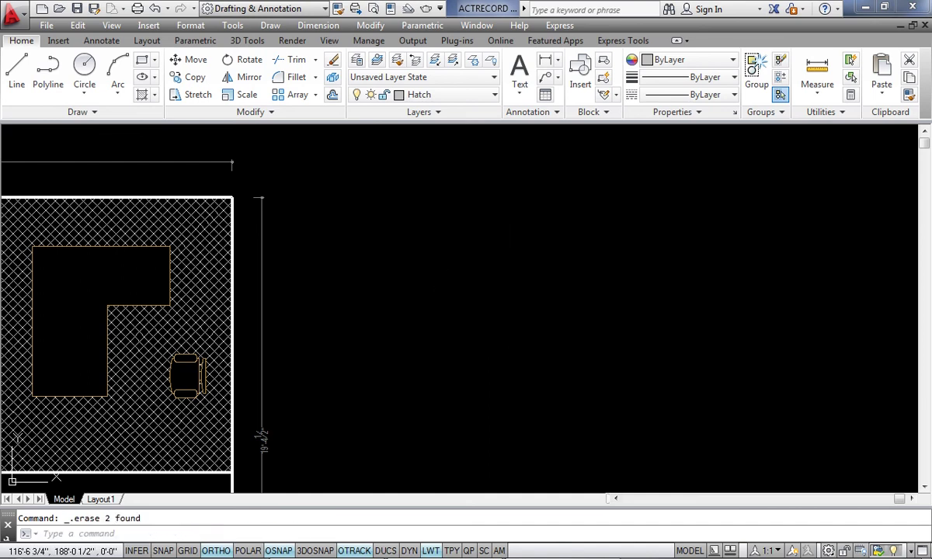
- Save the drawing and make layer 0 the current layer
{"action": "key", "text": "ctrl+s"}
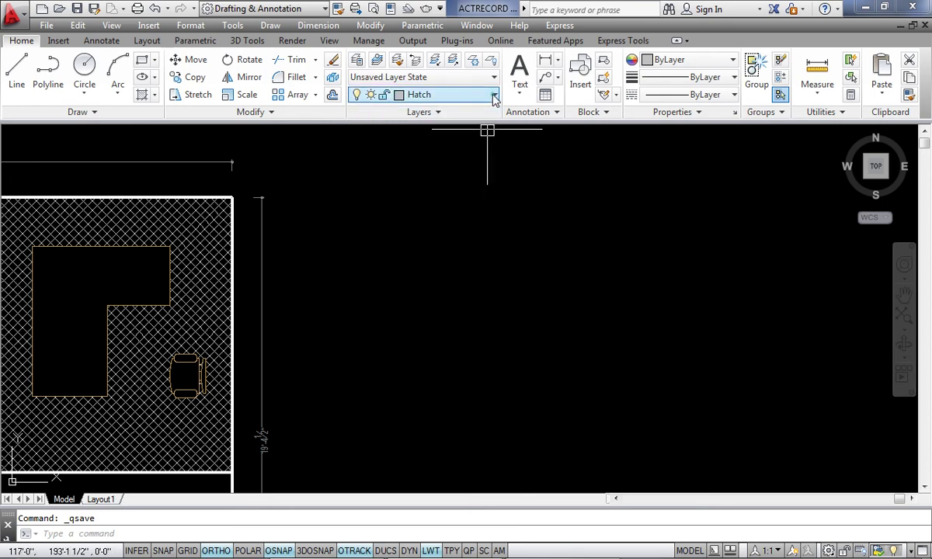
{"action": "left_click", "coordinate": [467, 94]}
{"action": "left_click", "coordinate": [450, 113]}
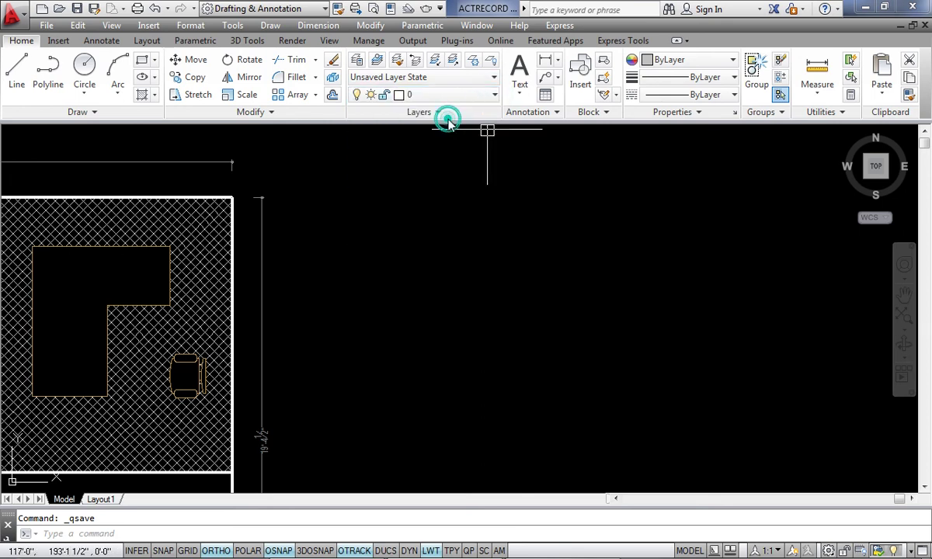
- Play back the hexnut action macro to redraw the hexagon with its circle, and dismiss the completion message
{"action": "left_click", "coordinate": [370, 42]}
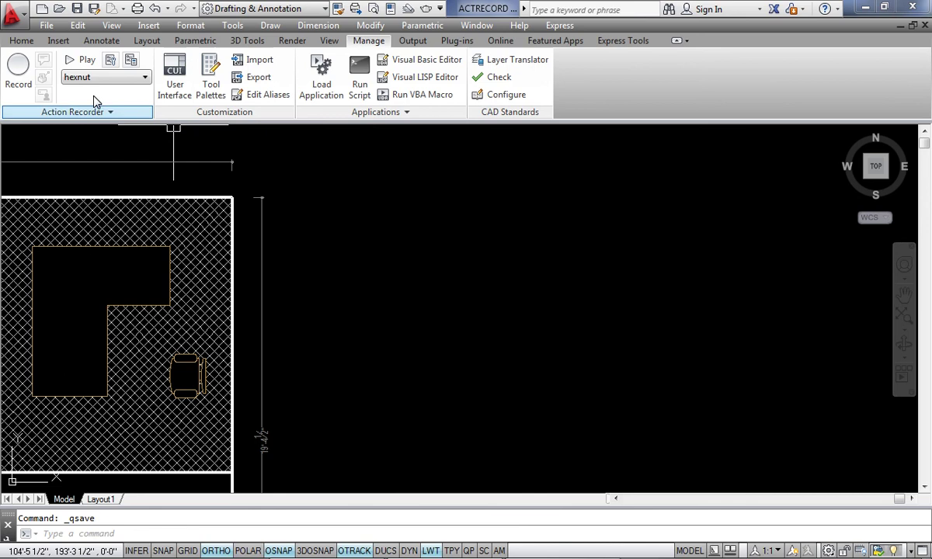
{"action": "left_click", "coordinate": [116, 77]}
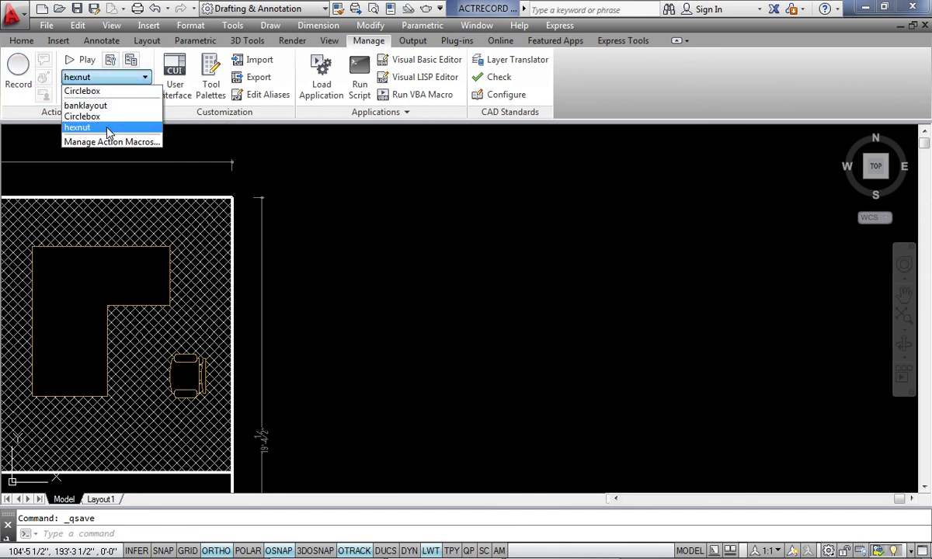
{"action": "left_click", "coordinate": [106, 128]}
{"action": "left_click", "coordinate": [83, 60]}
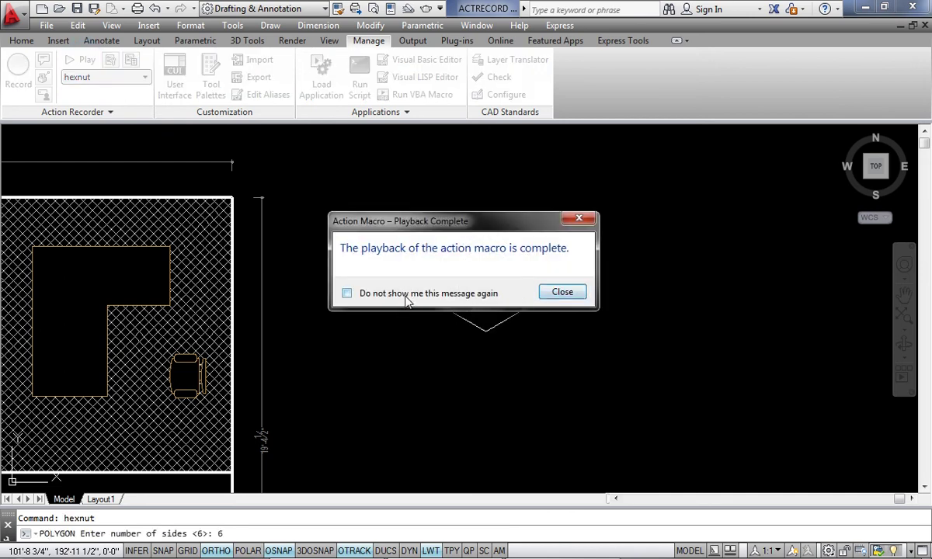
{"action": "left_click", "coordinate": [377, 294]}
{"action": "left_click", "coordinate": [563, 292]}
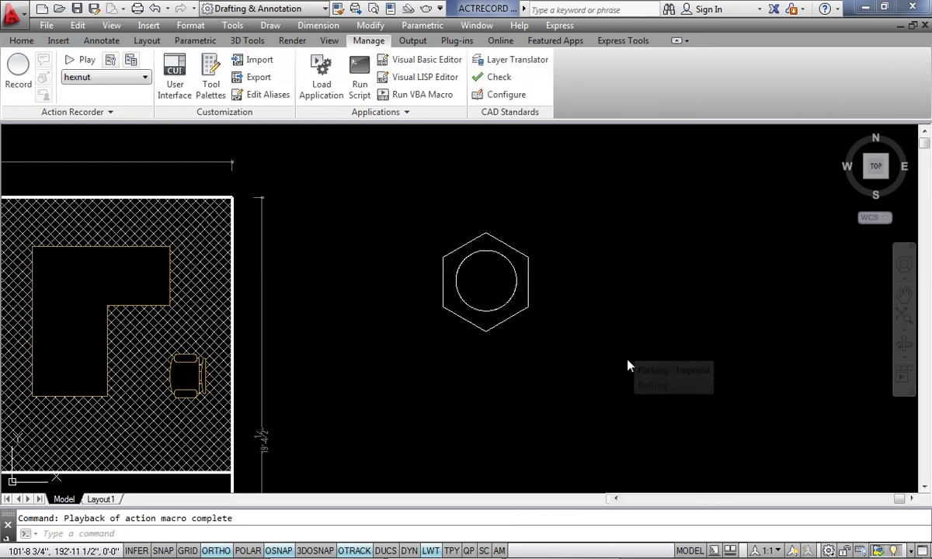
{"action": "scroll", "coordinate": [621, 340], "scroll_direction": "down", "scroll_amount": 2}
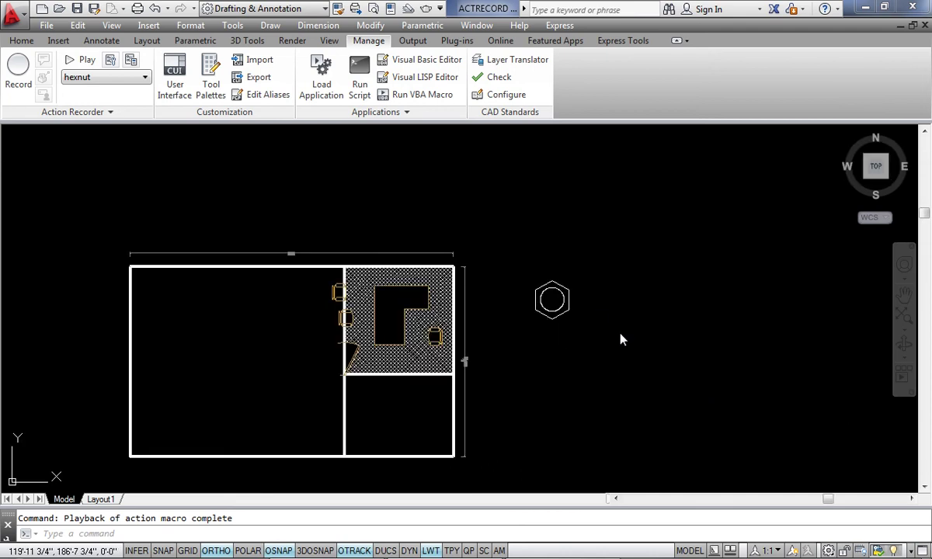
{"action": "scroll", "coordinate": [614, 319], "scroll_direction": "down", "scroll_amount": 3}
{"action": "scroll", "coordinate": [605, 342], "scroll_direction": "up", "scroll_amount": 3}
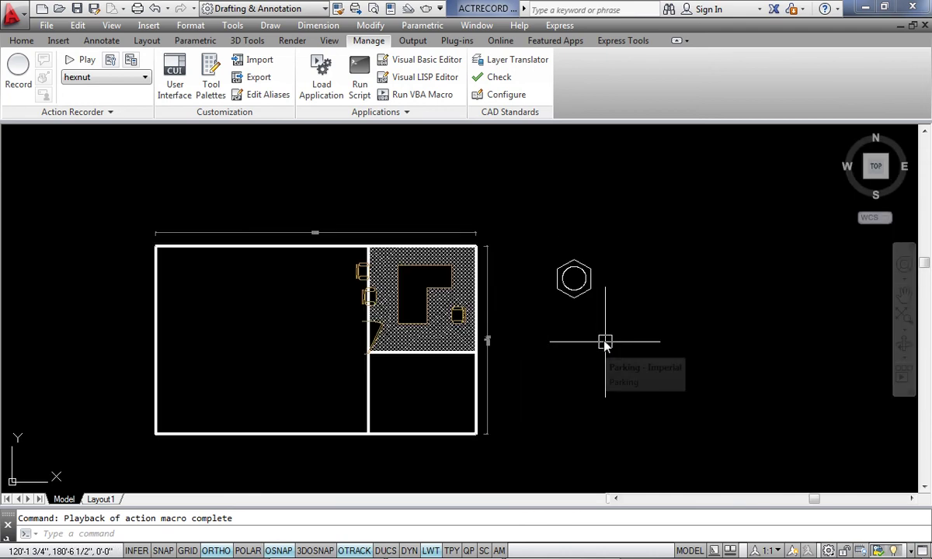